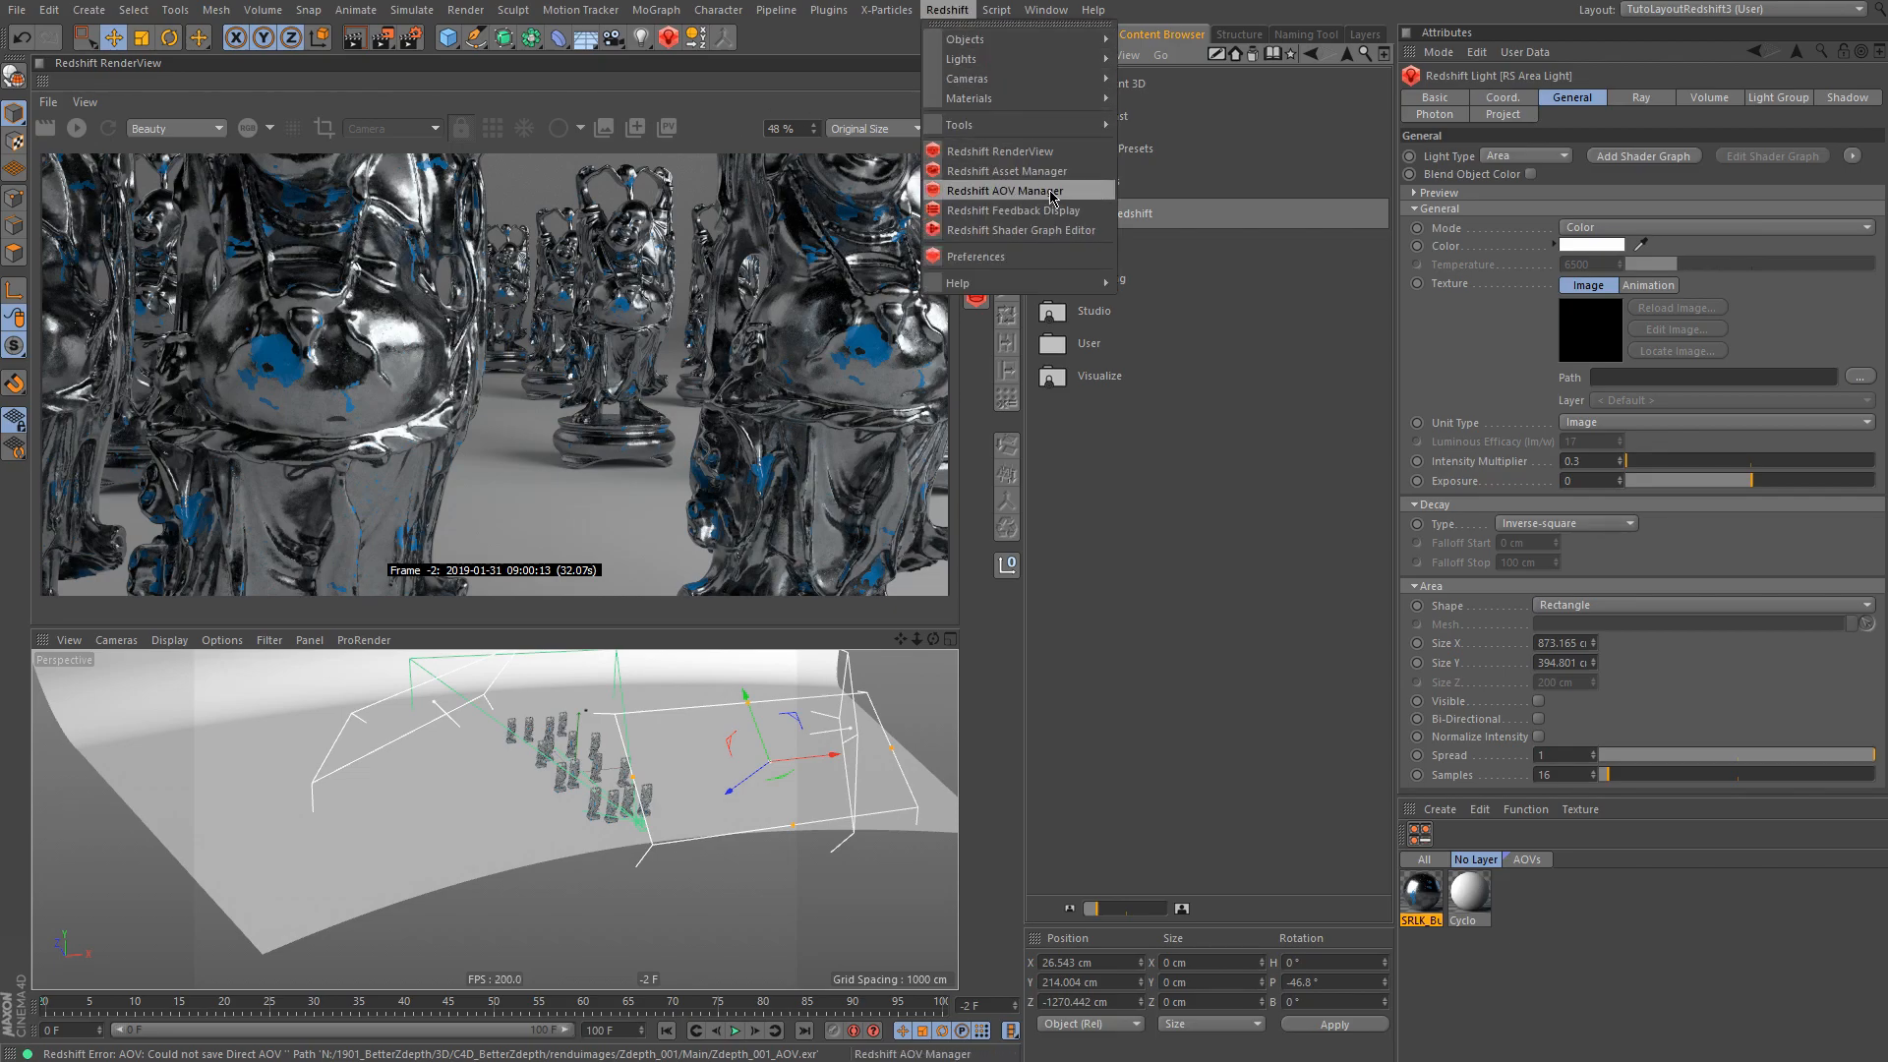
- Open the Redshift AOV Manager and add a Depth AOV to the empty AOV list
left_click(1044, 193)
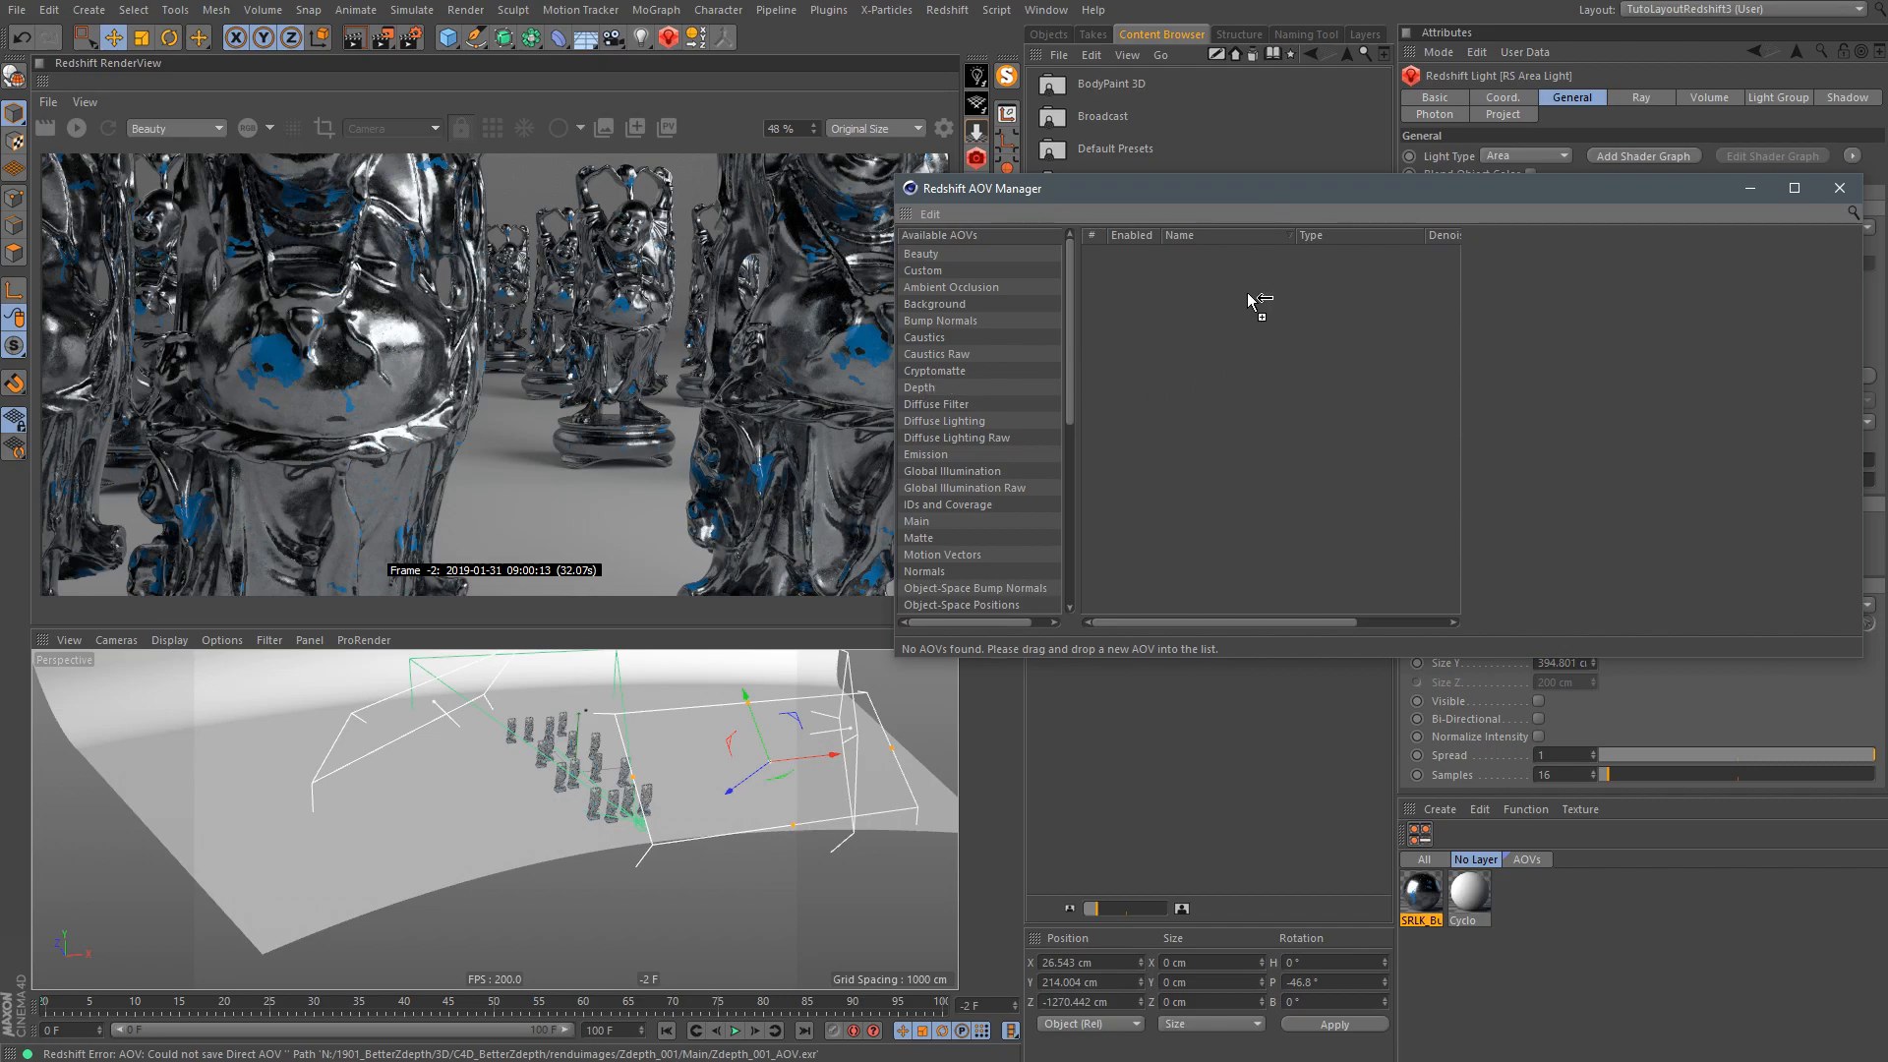
left_click_drag(1235, 313, 1235, 317)
left_click(1189, 254)
left_click_drag(1308, 202, 1130, 220)
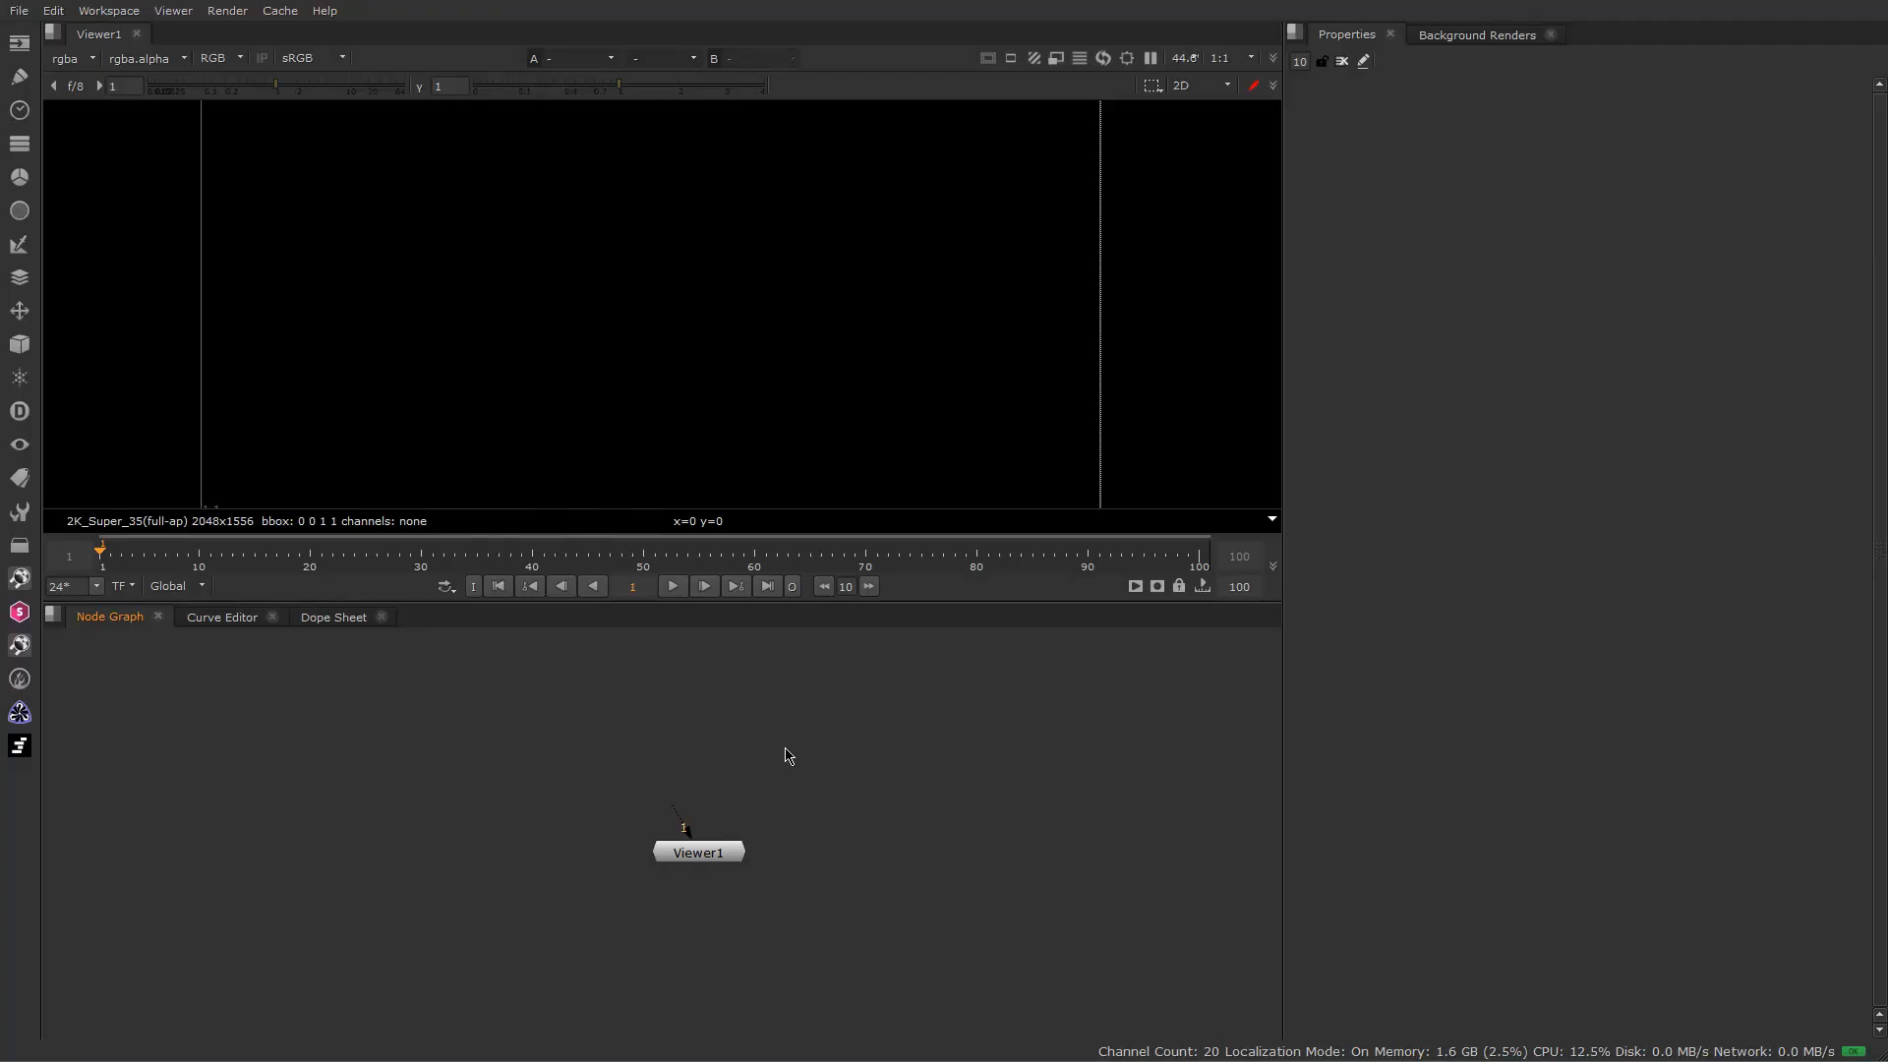
- Switch to Nuke, load the rendered Main.exr with a Read node and place it in the node graph
key("r")
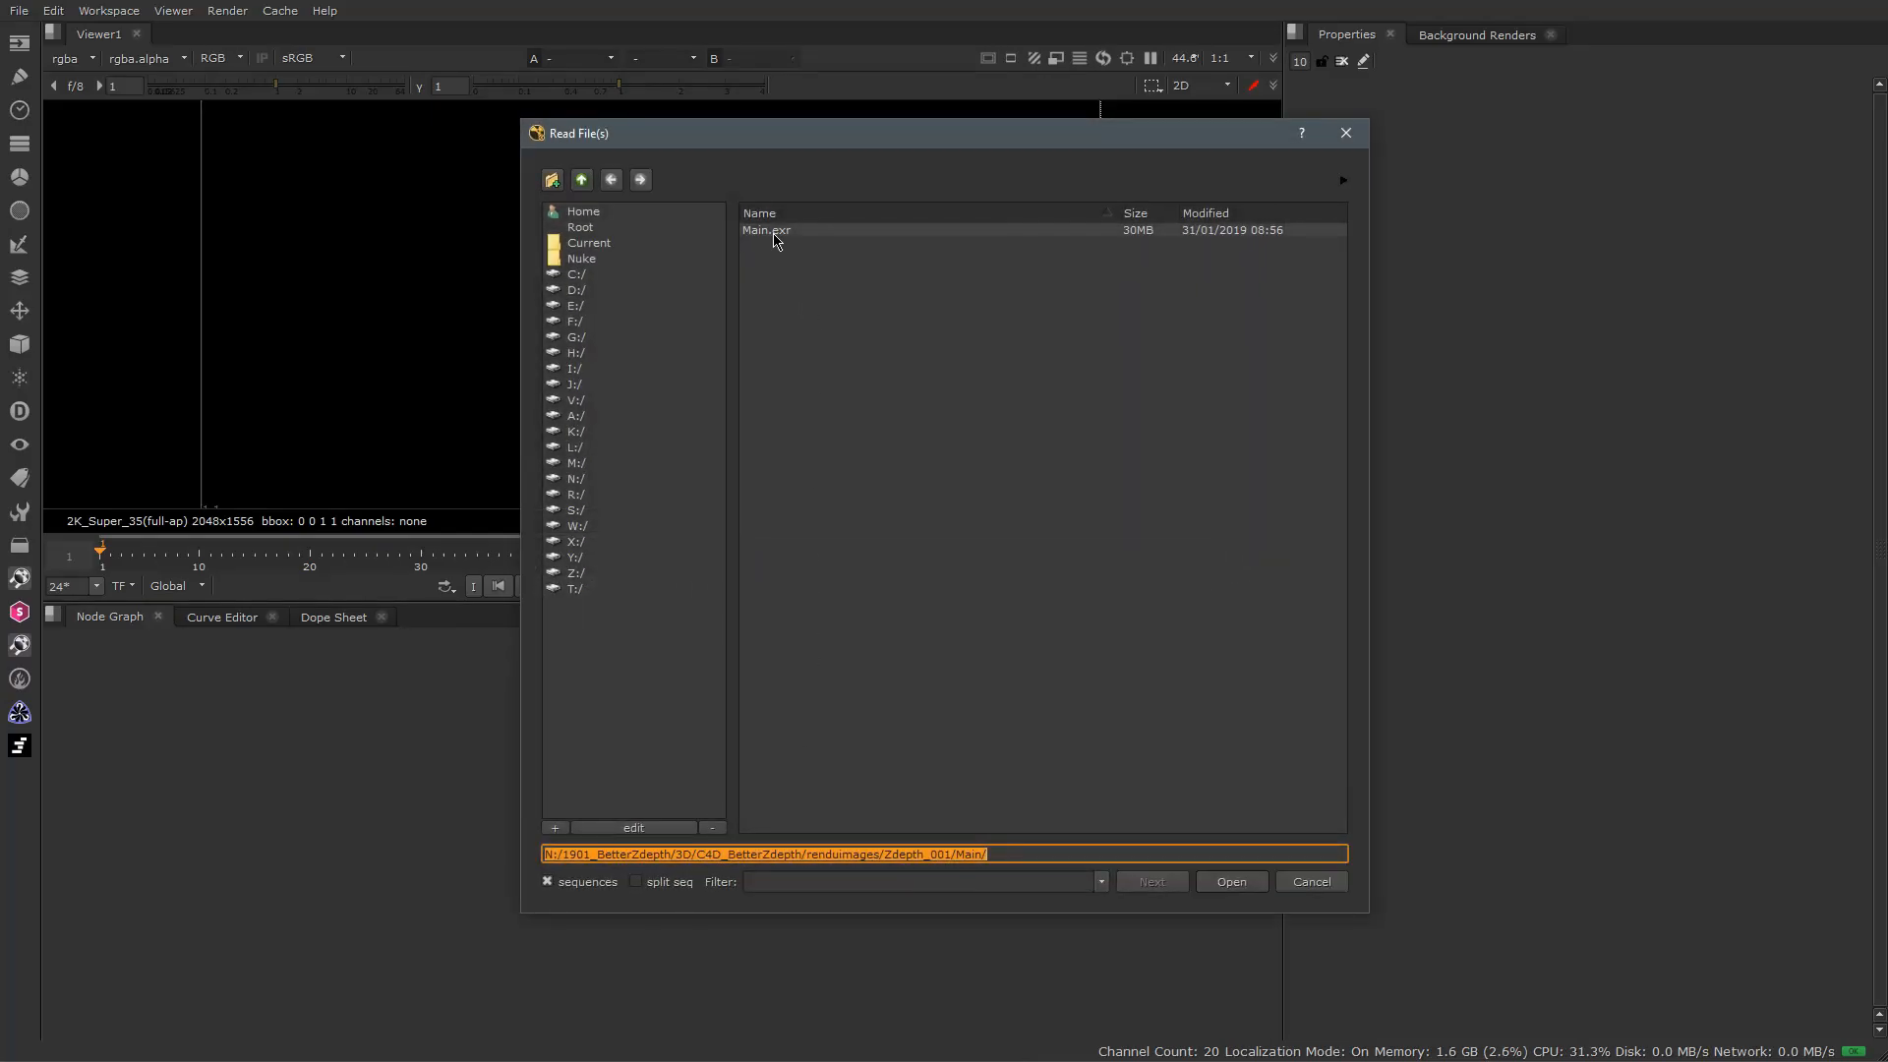
double_click(772, 231)
left_click(760, 869)
left_click_drag(789, 752, 836, 747)
- Add a ZDefocus node below the Read node and space the two nodes apart
left_click(853, 811)
key("Tab")
type("z")
left_click(799, 839)
left_click_drag(900, 833, 825, 878)
left_click(839, 738)
left_click_drag(840, 739, 848, 719)
- Add a Shuffle node and connect it directly below the Main.exr Read node
left_click(934, 728)
key("Tab")
type("shu")
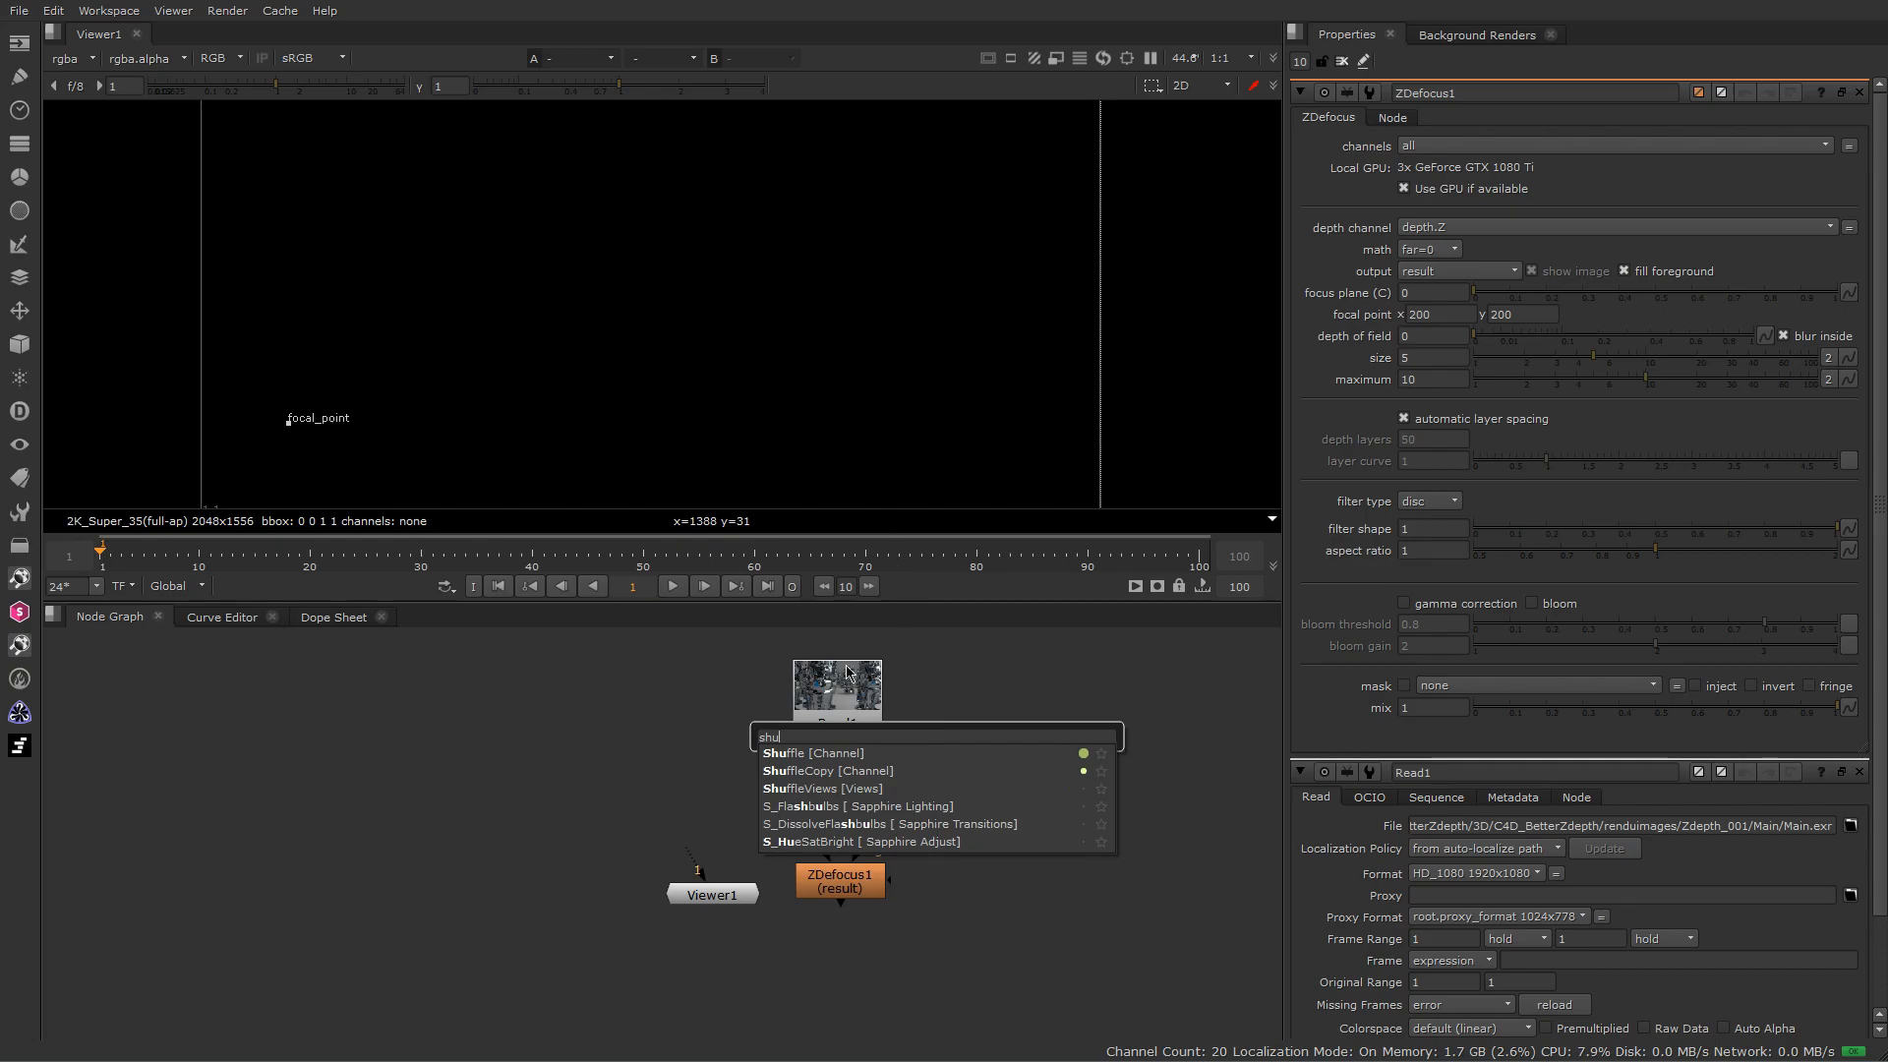
left_click(924, 753)
left_click_drag(919, 738, 877, 797)
- Show the Main.exr Read node in the viewer and fit the image to the view
left_click(878, 740)
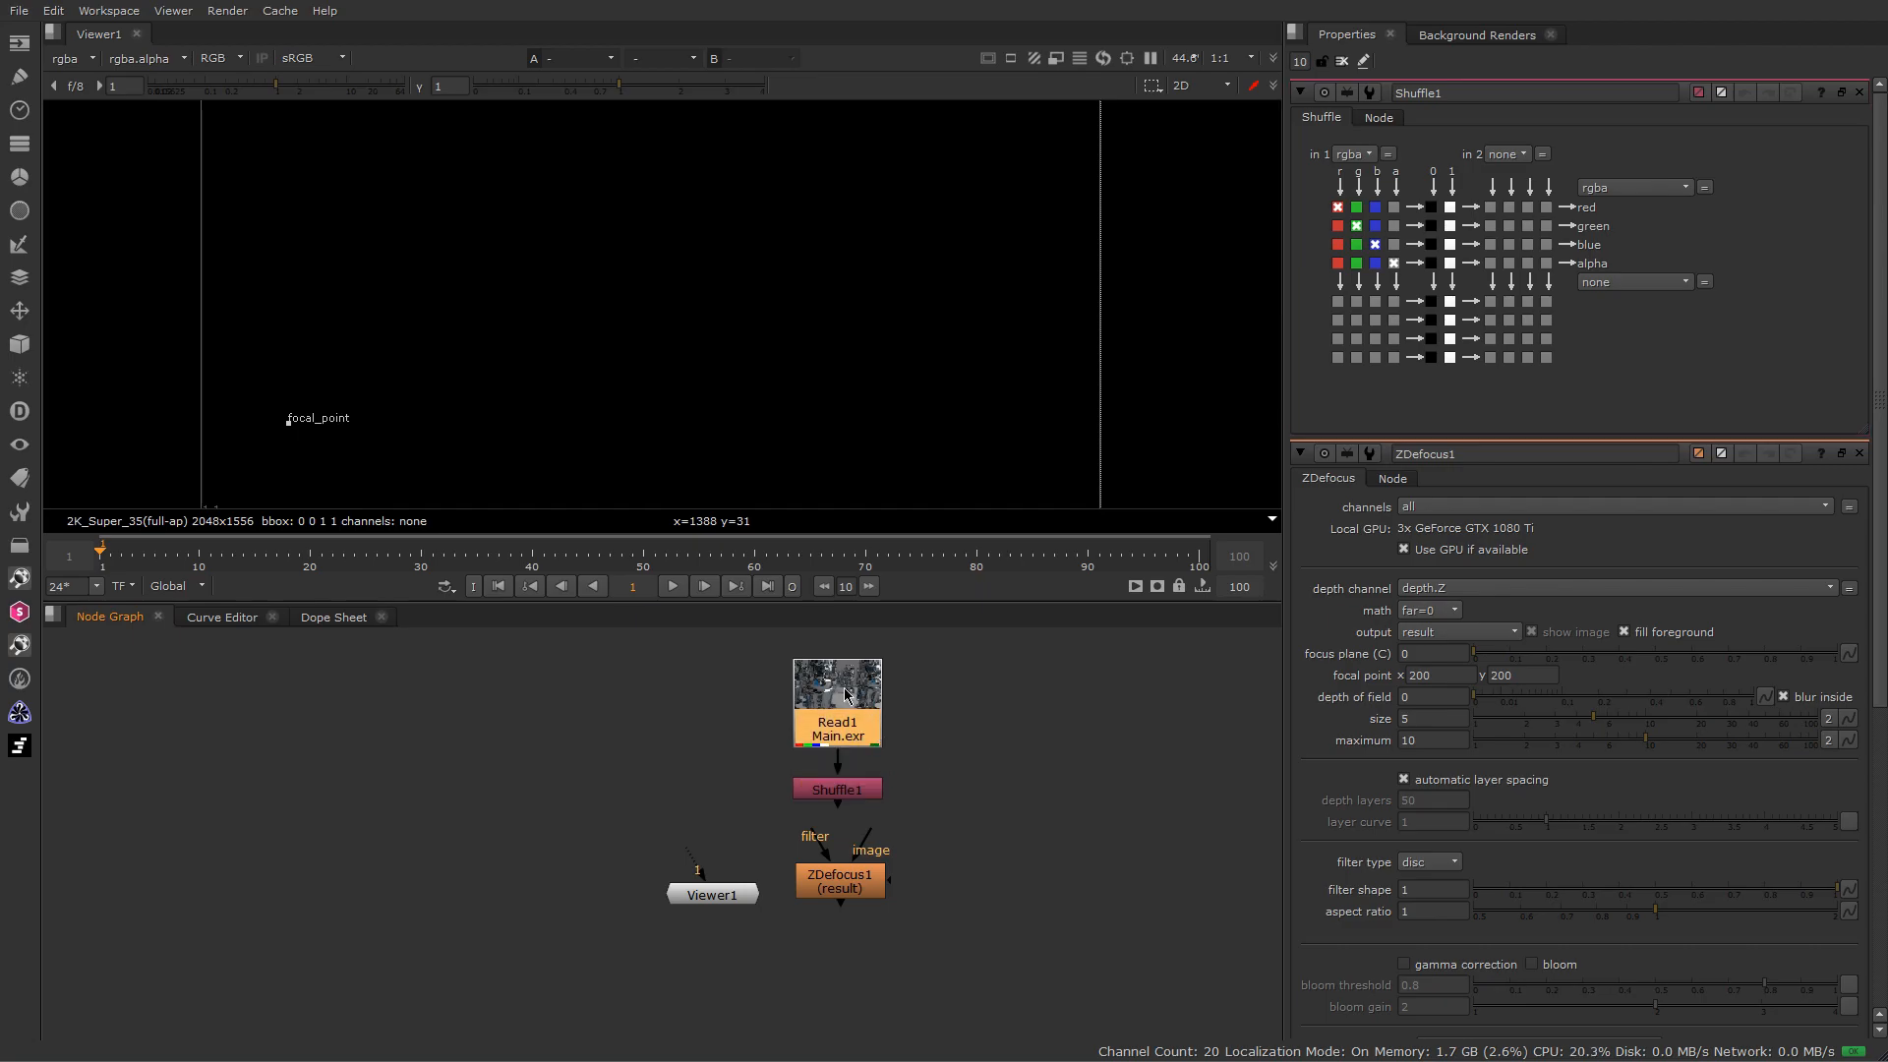
key("1")
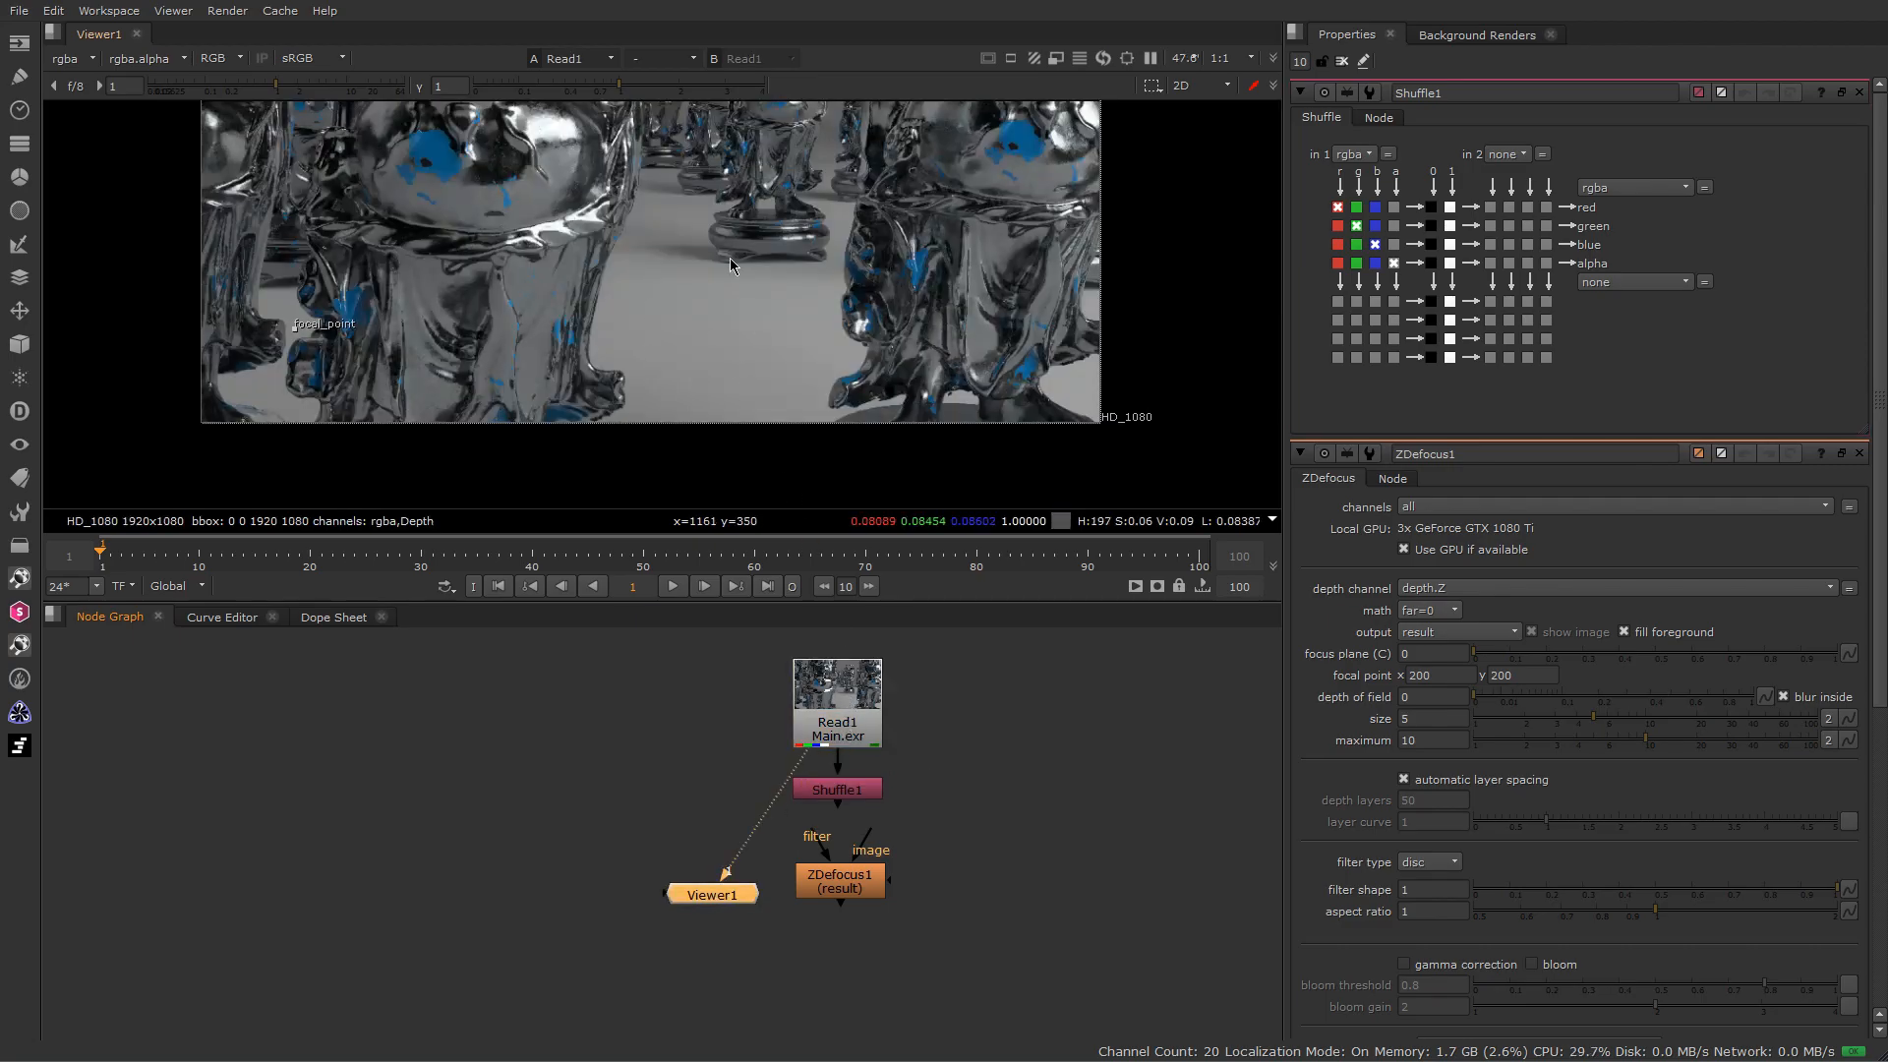
left_click(1203, 59)
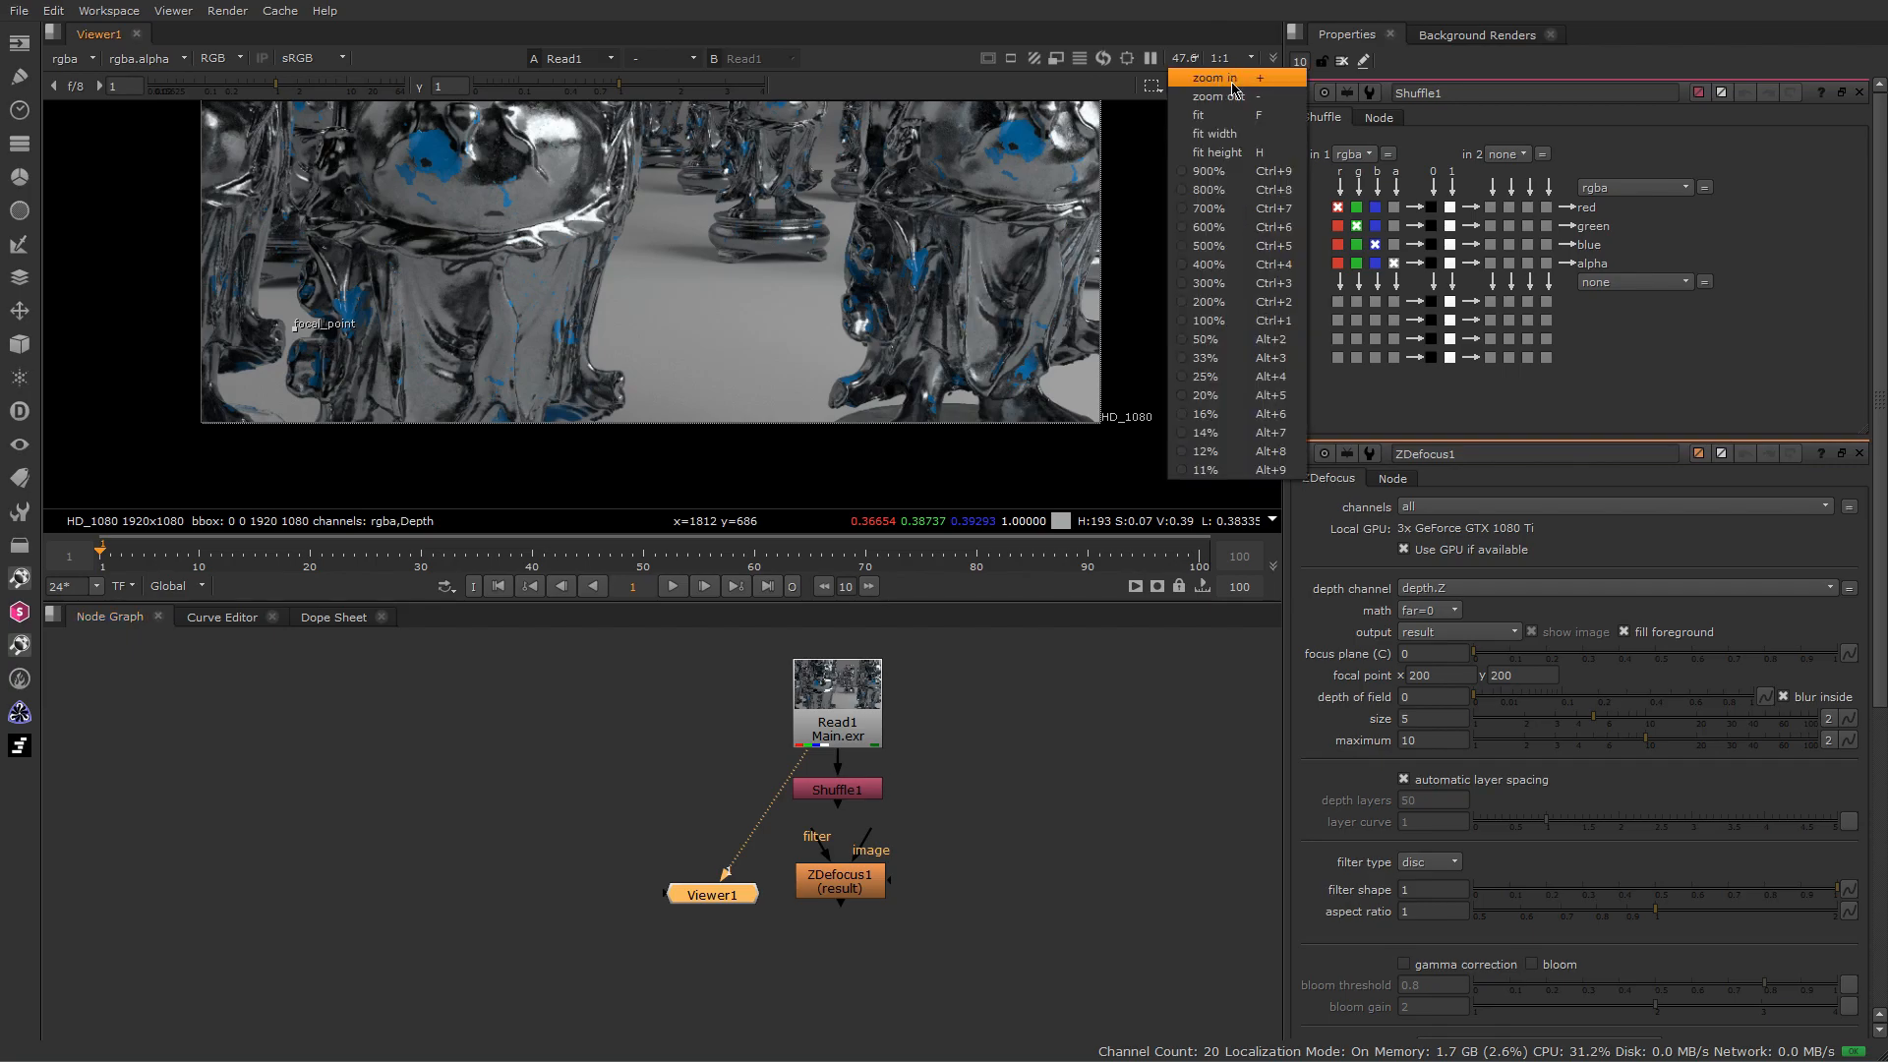
left_click(1214, 115)
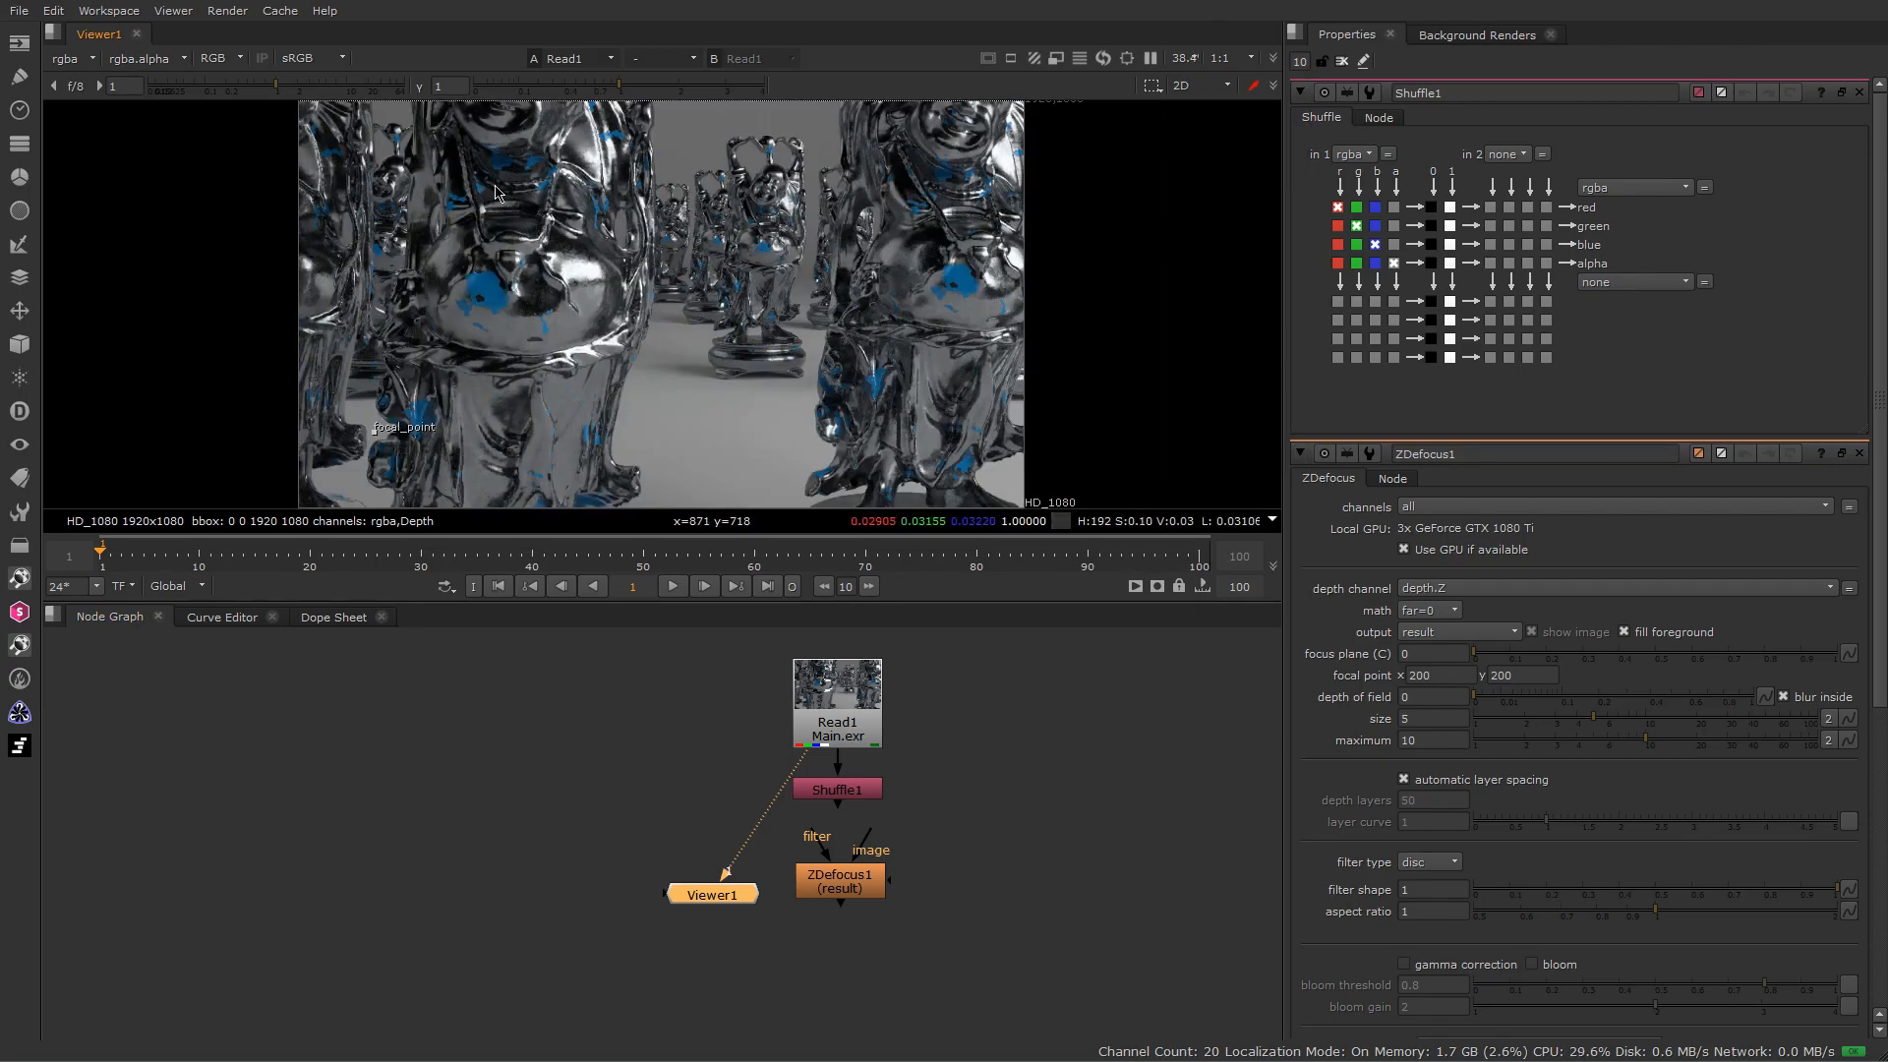
- Display the Depth layer, lower the viewer exposure stop by stop to examine the depth range, and reset the exposure to f/8
left_click(87, 61)
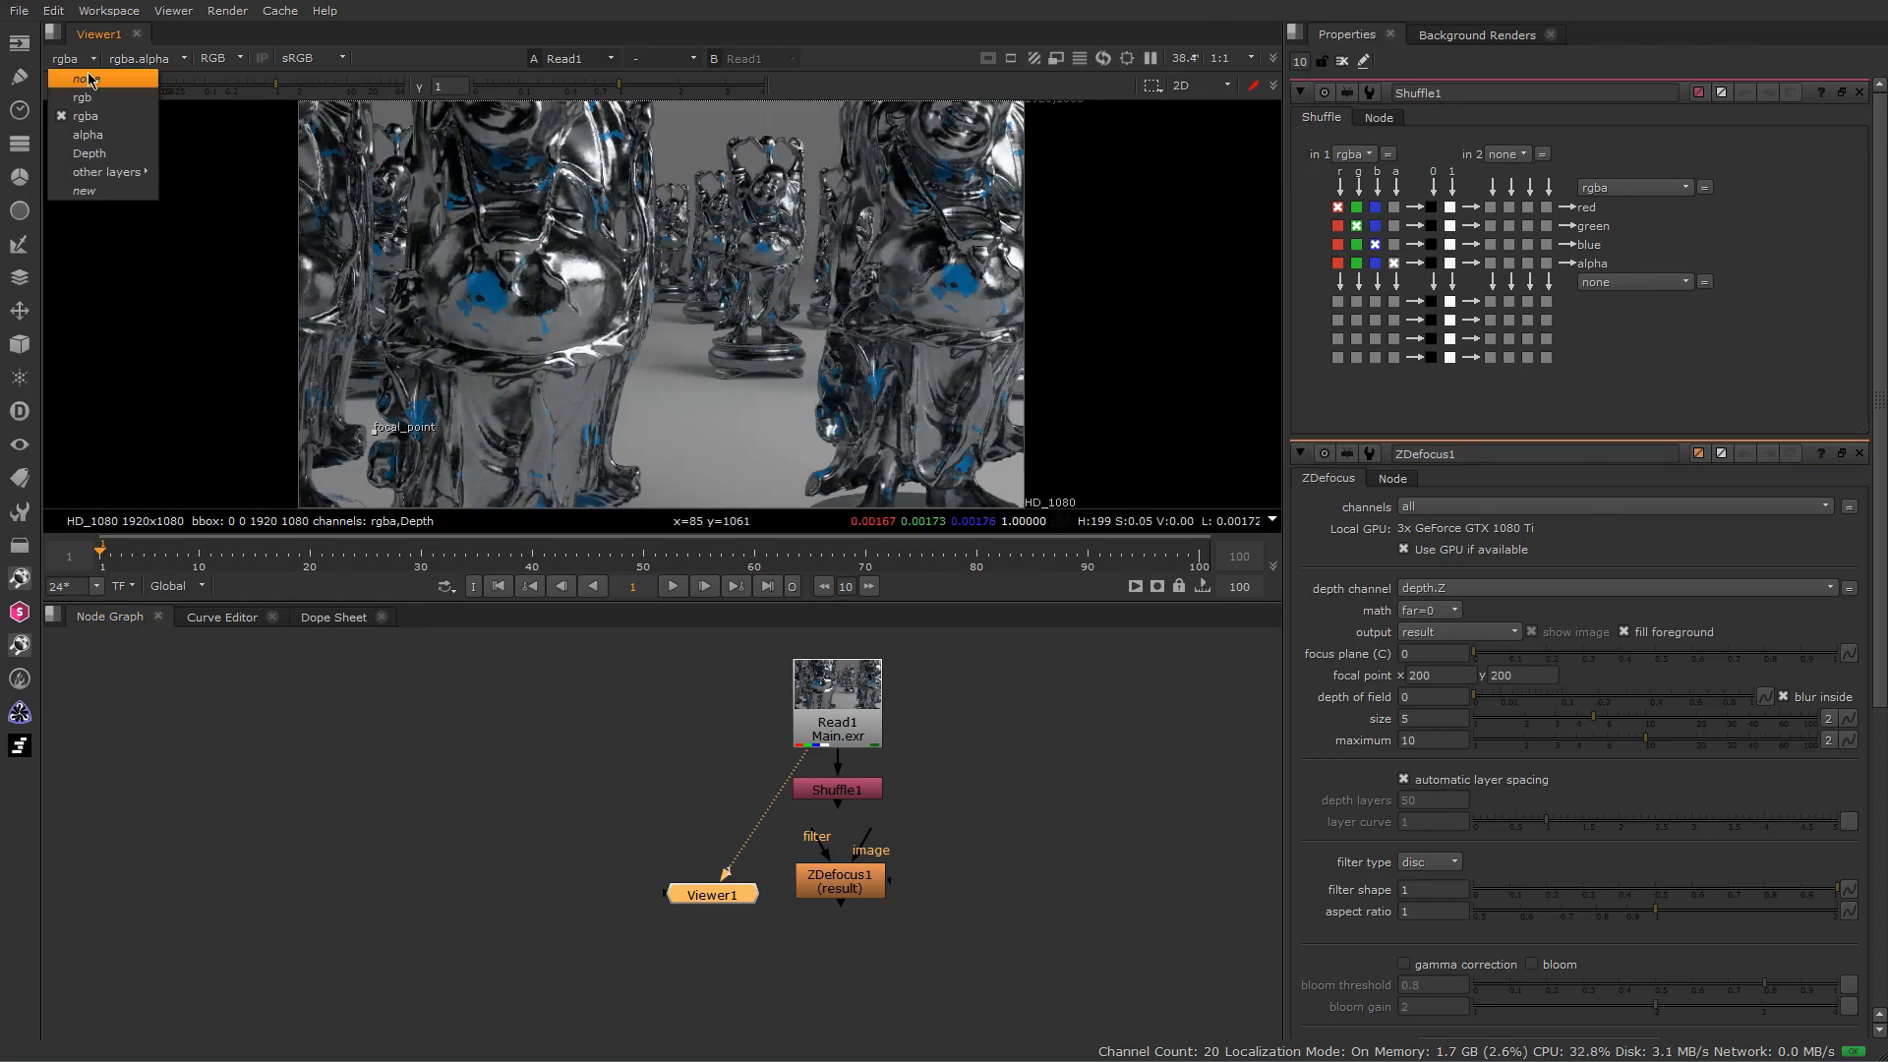
left_click(106, 154)
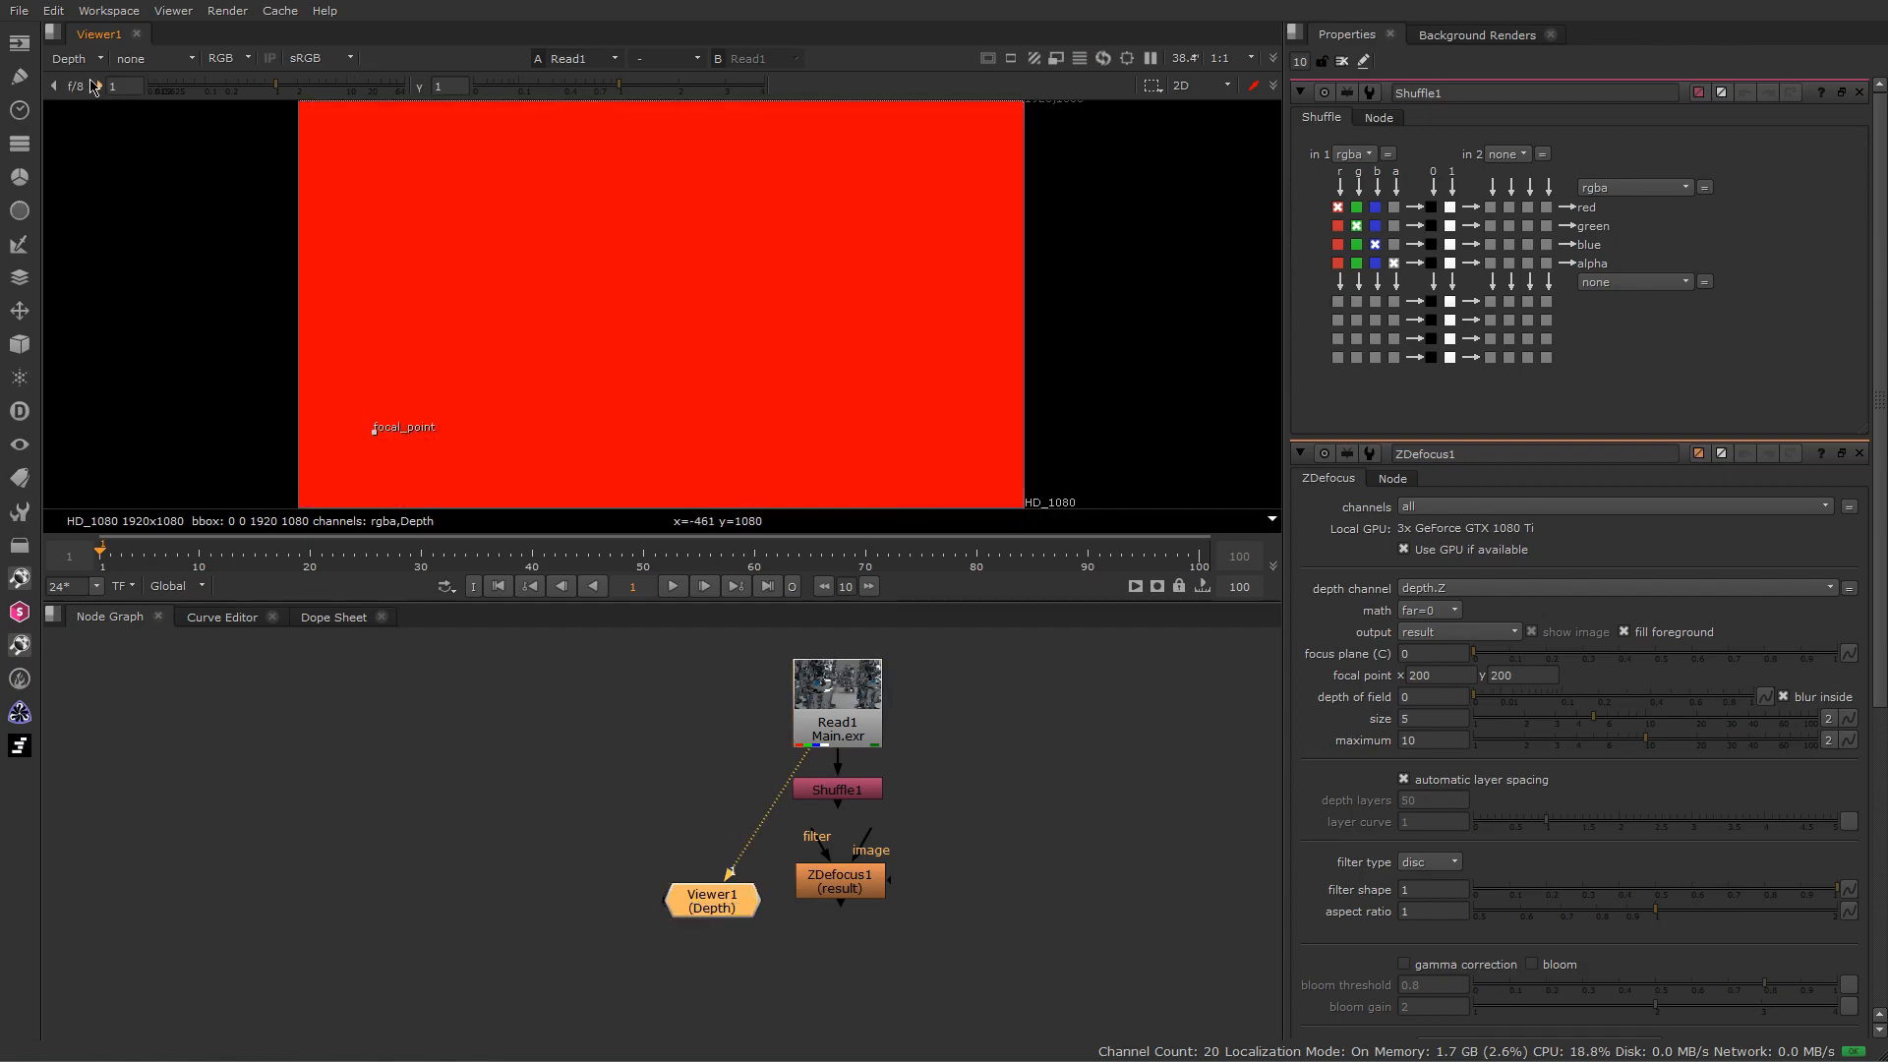
left_click(55, 87)
left_click(56, 87)
left_click(55, 88)
left_click(55, 87)
left_click(55, 88)
left_click(55, 88)
left_click(55, 88)
left_click(55, 88)
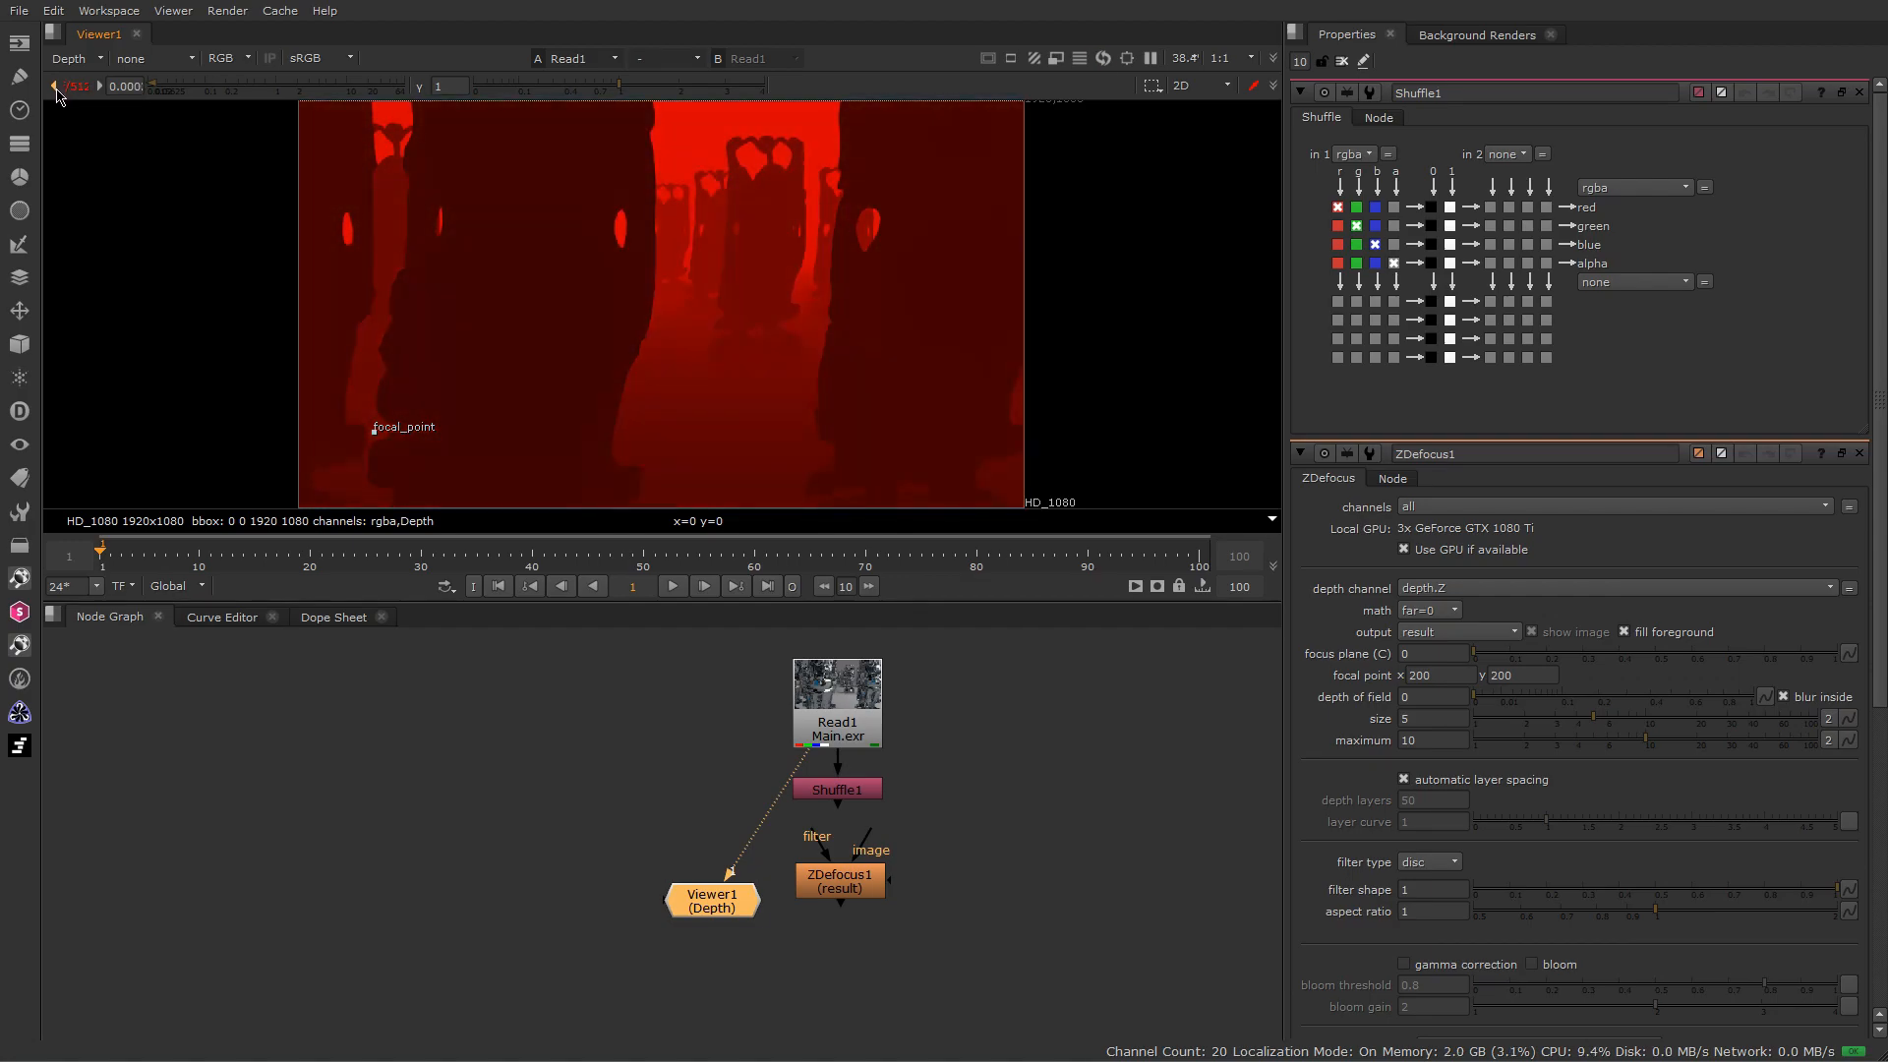
left_click(55, 87)
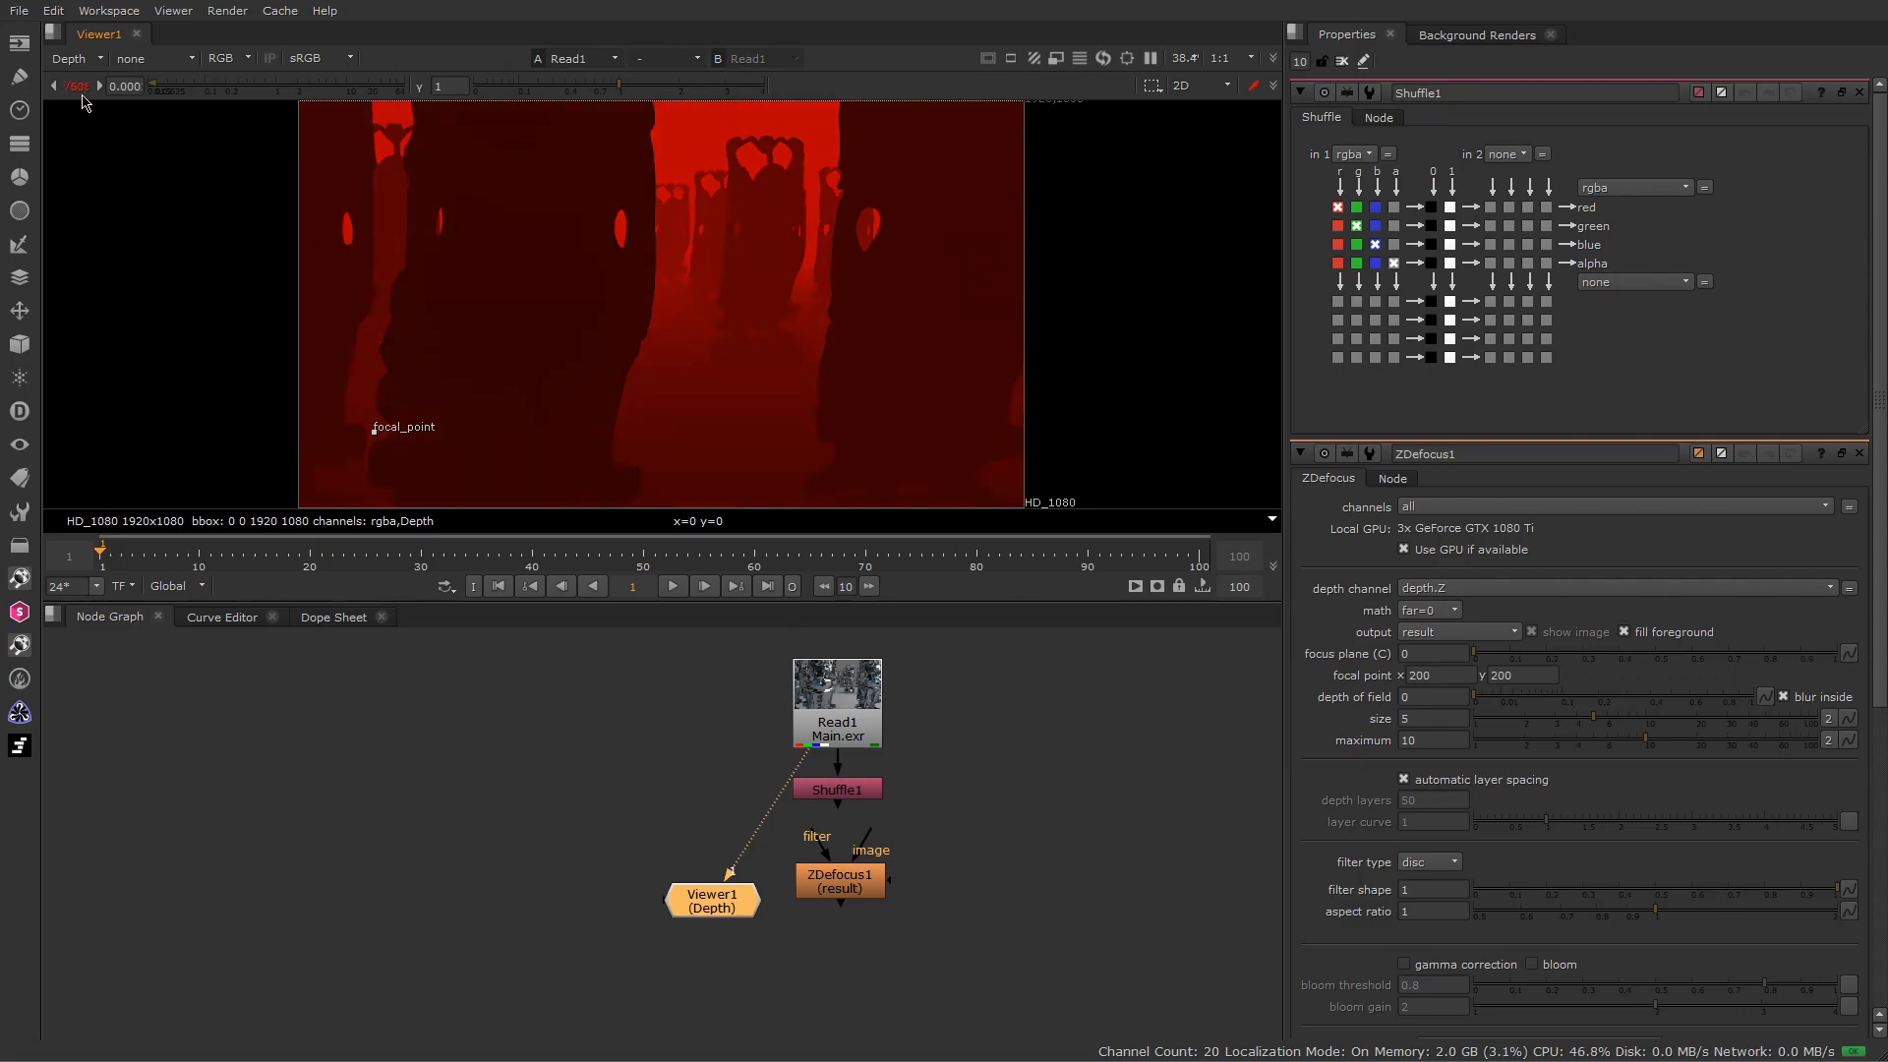
left_click(76, 88)
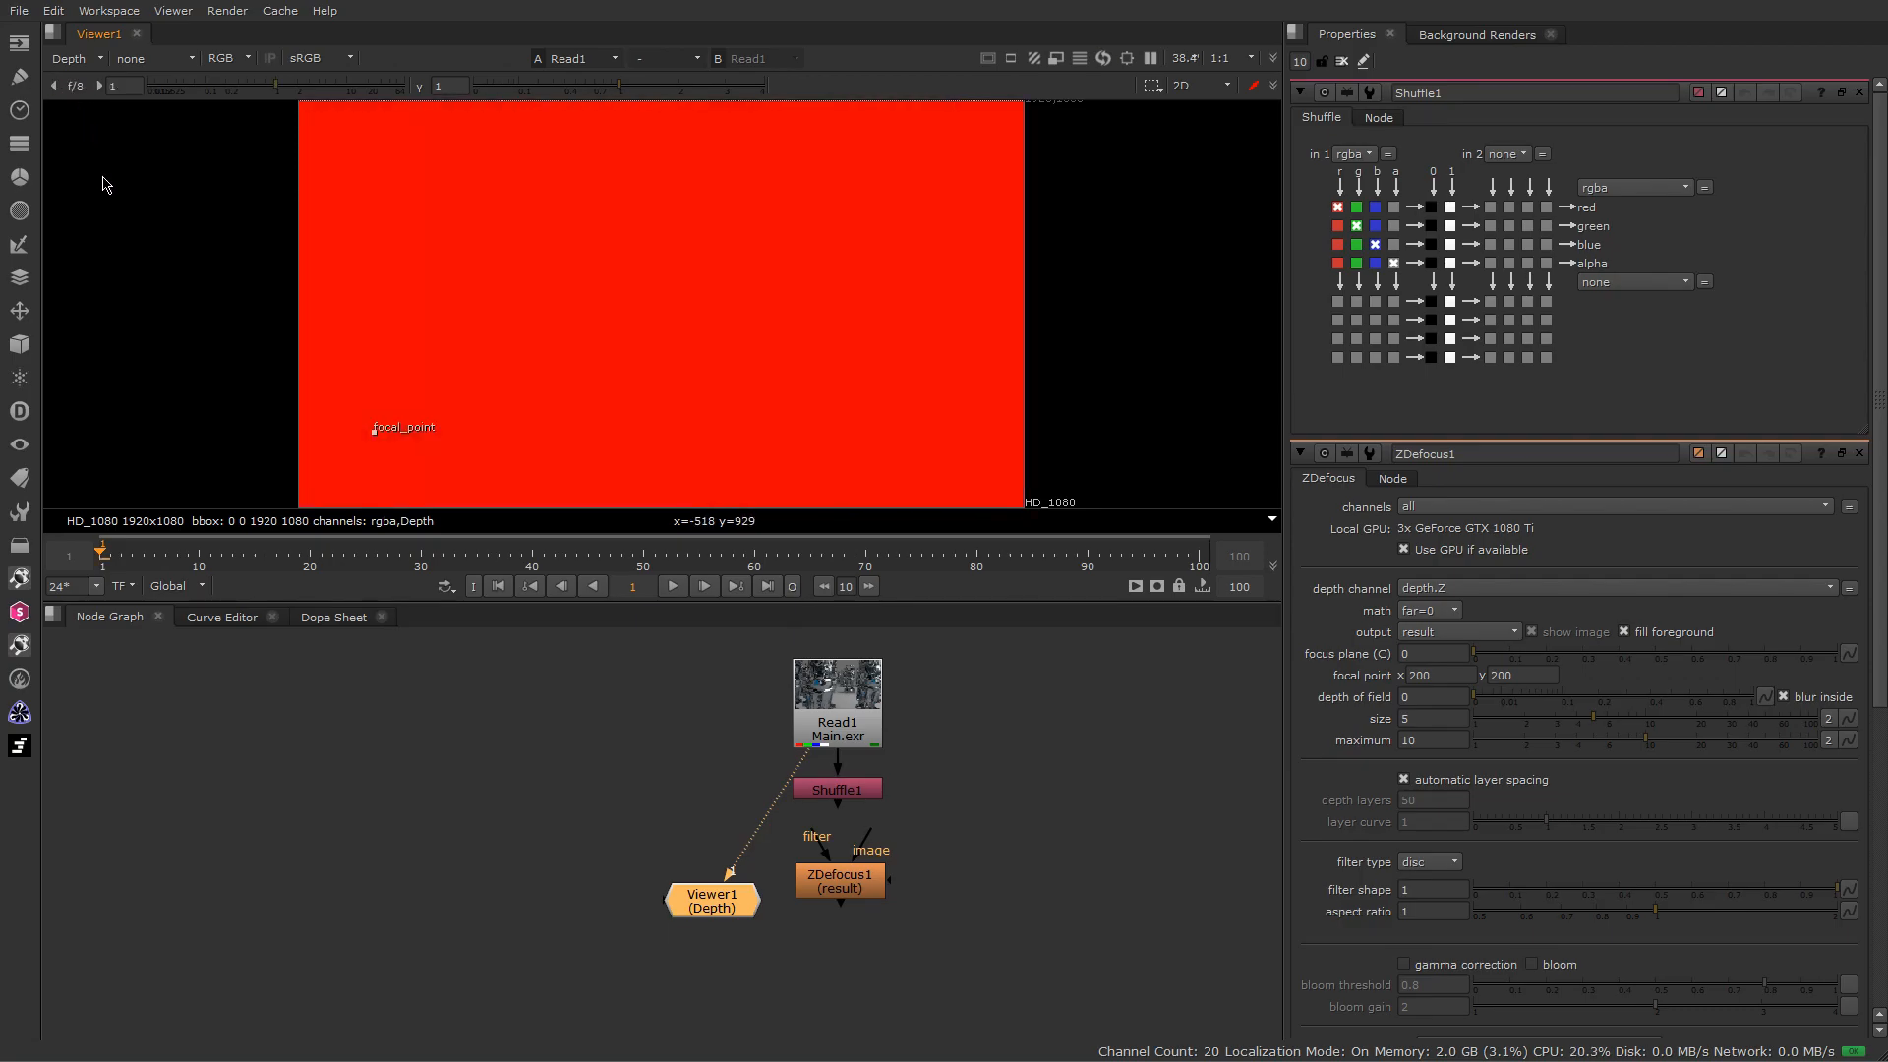
- View the Shuffle node and route its Depth input layer into the built-in depth layer's Z channel
left_click(862, 792)
key("1")
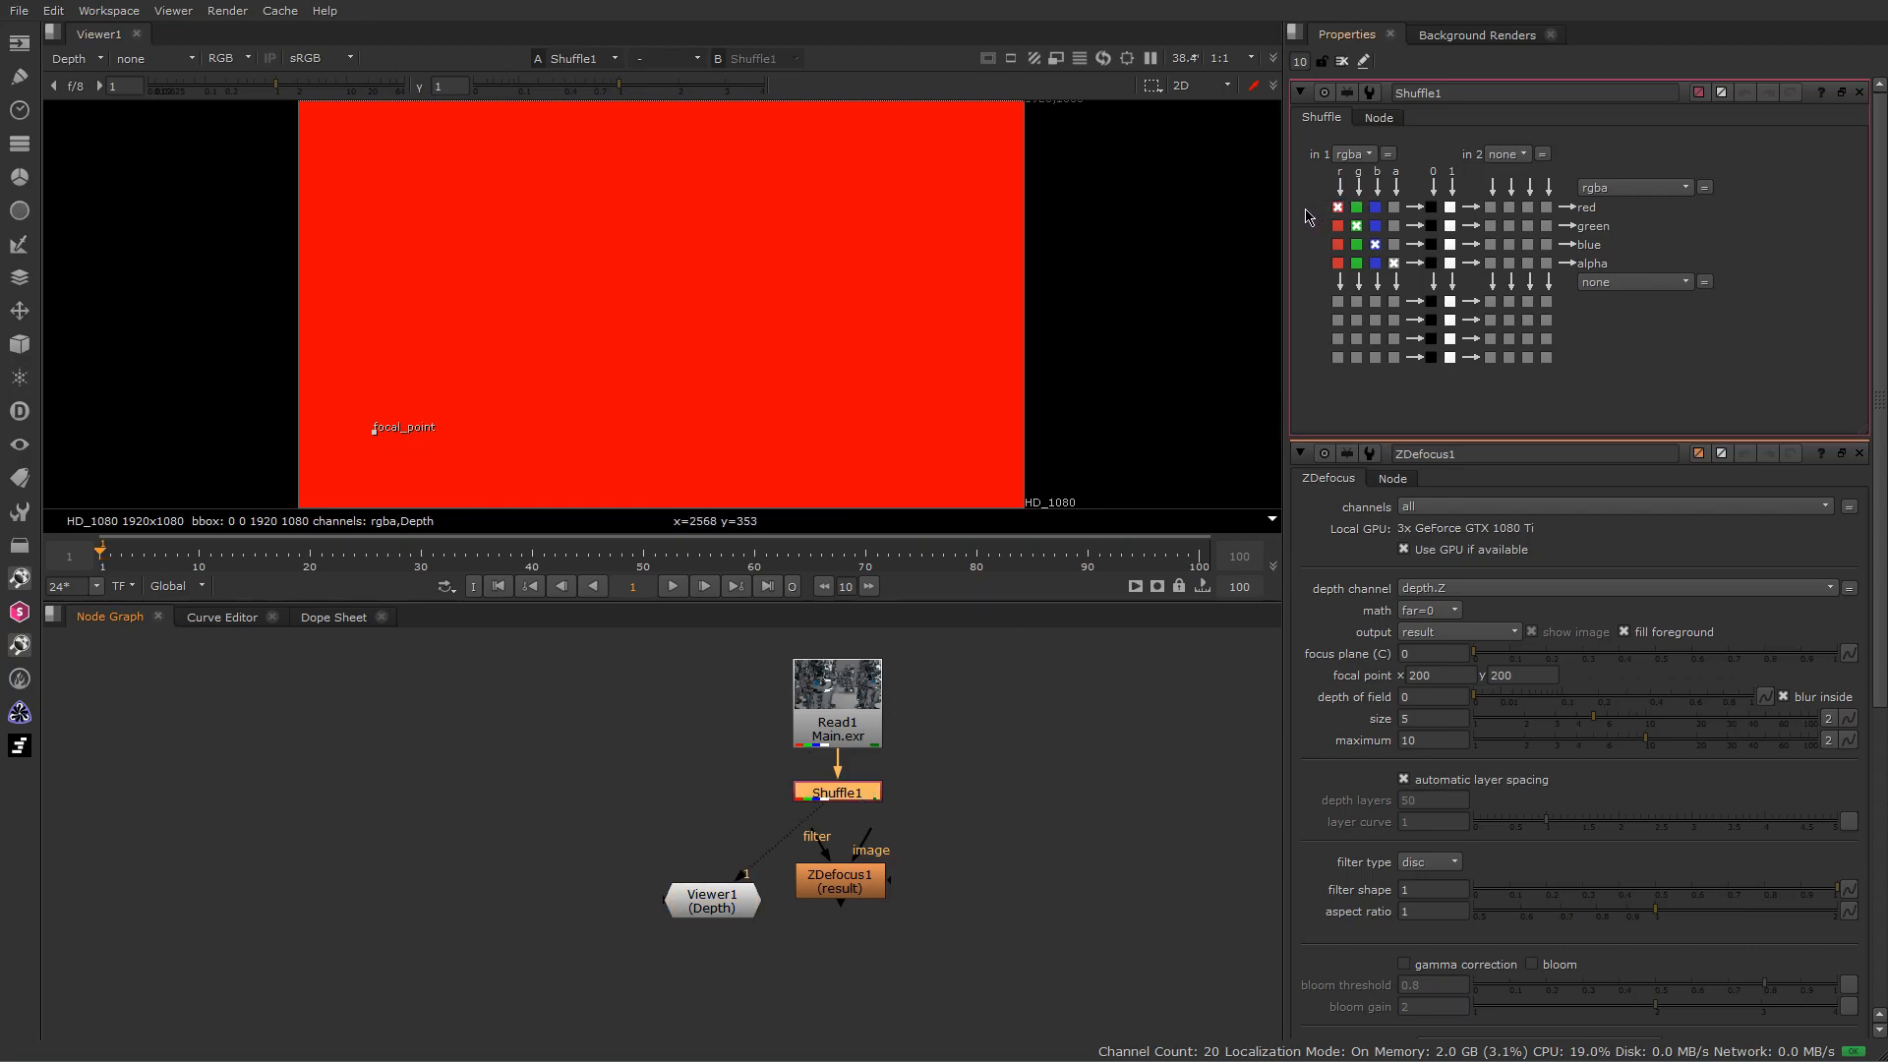
left_click(1354, 155)
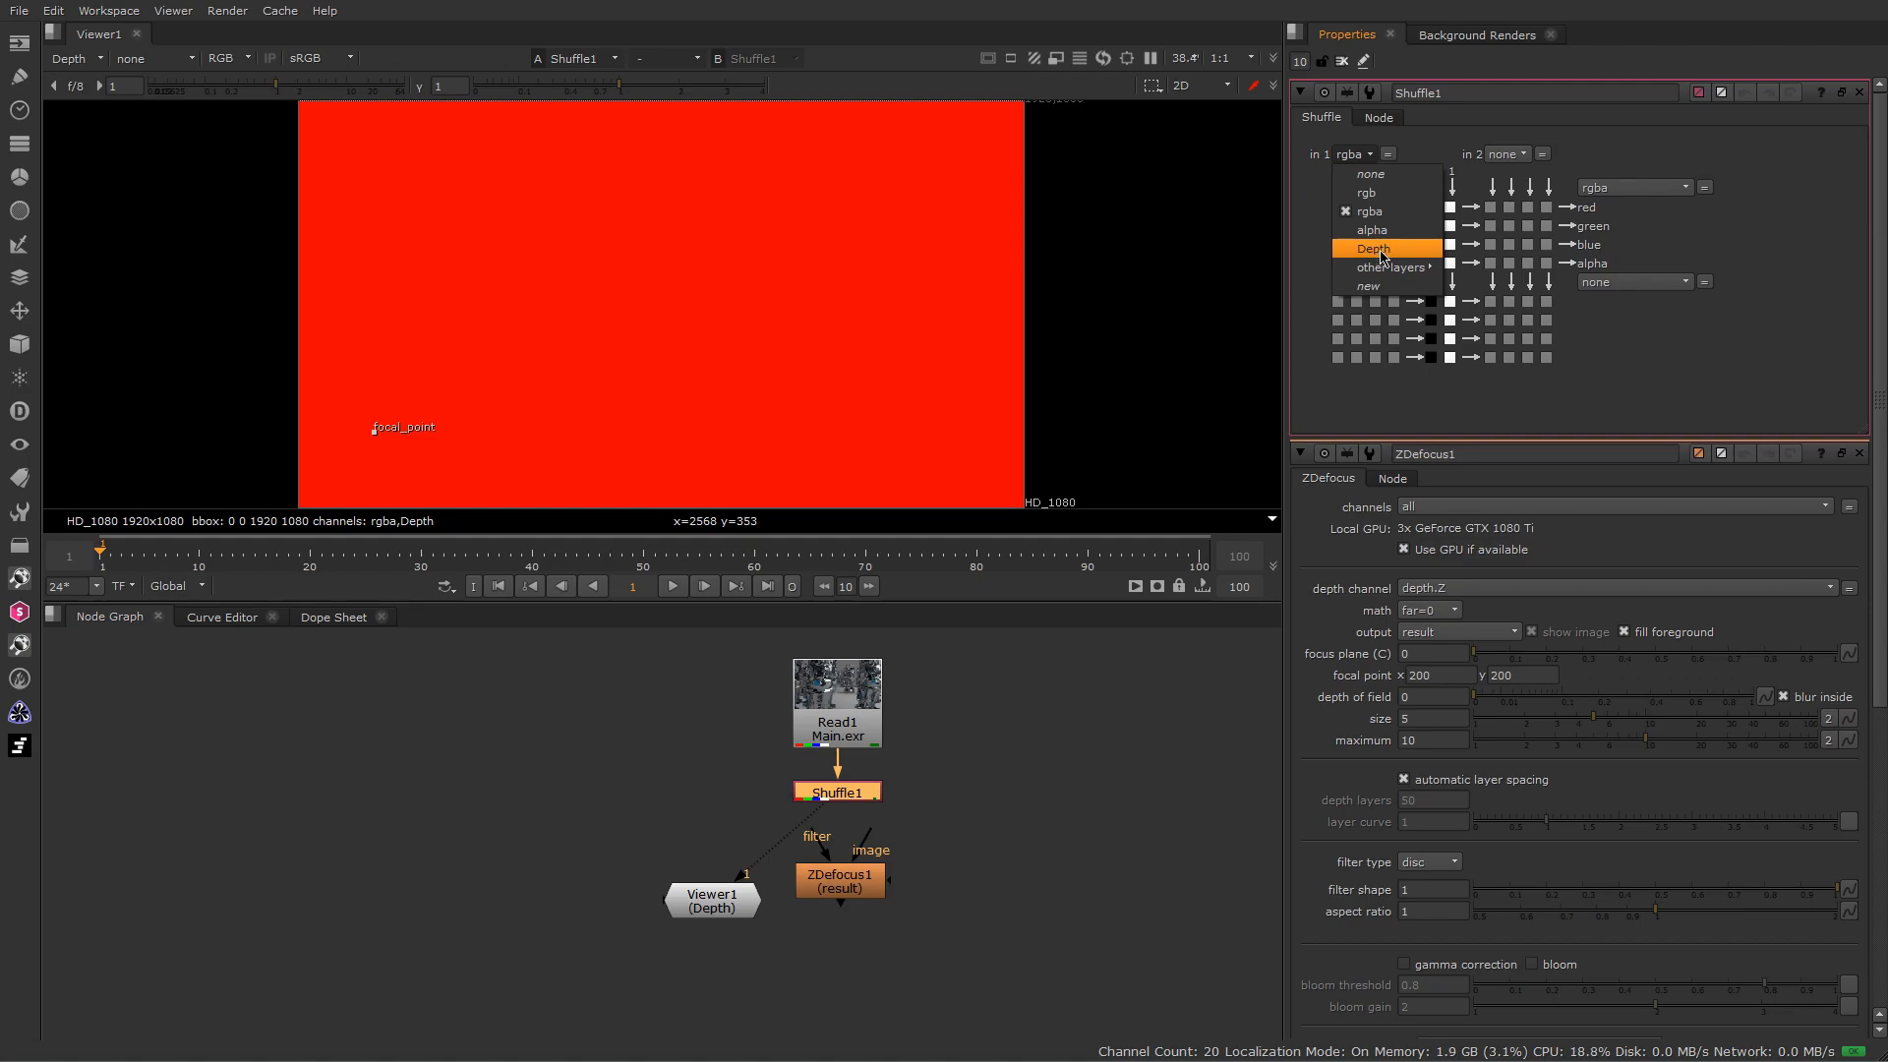
left_click(1389, 252)
left_click(1649, 192)
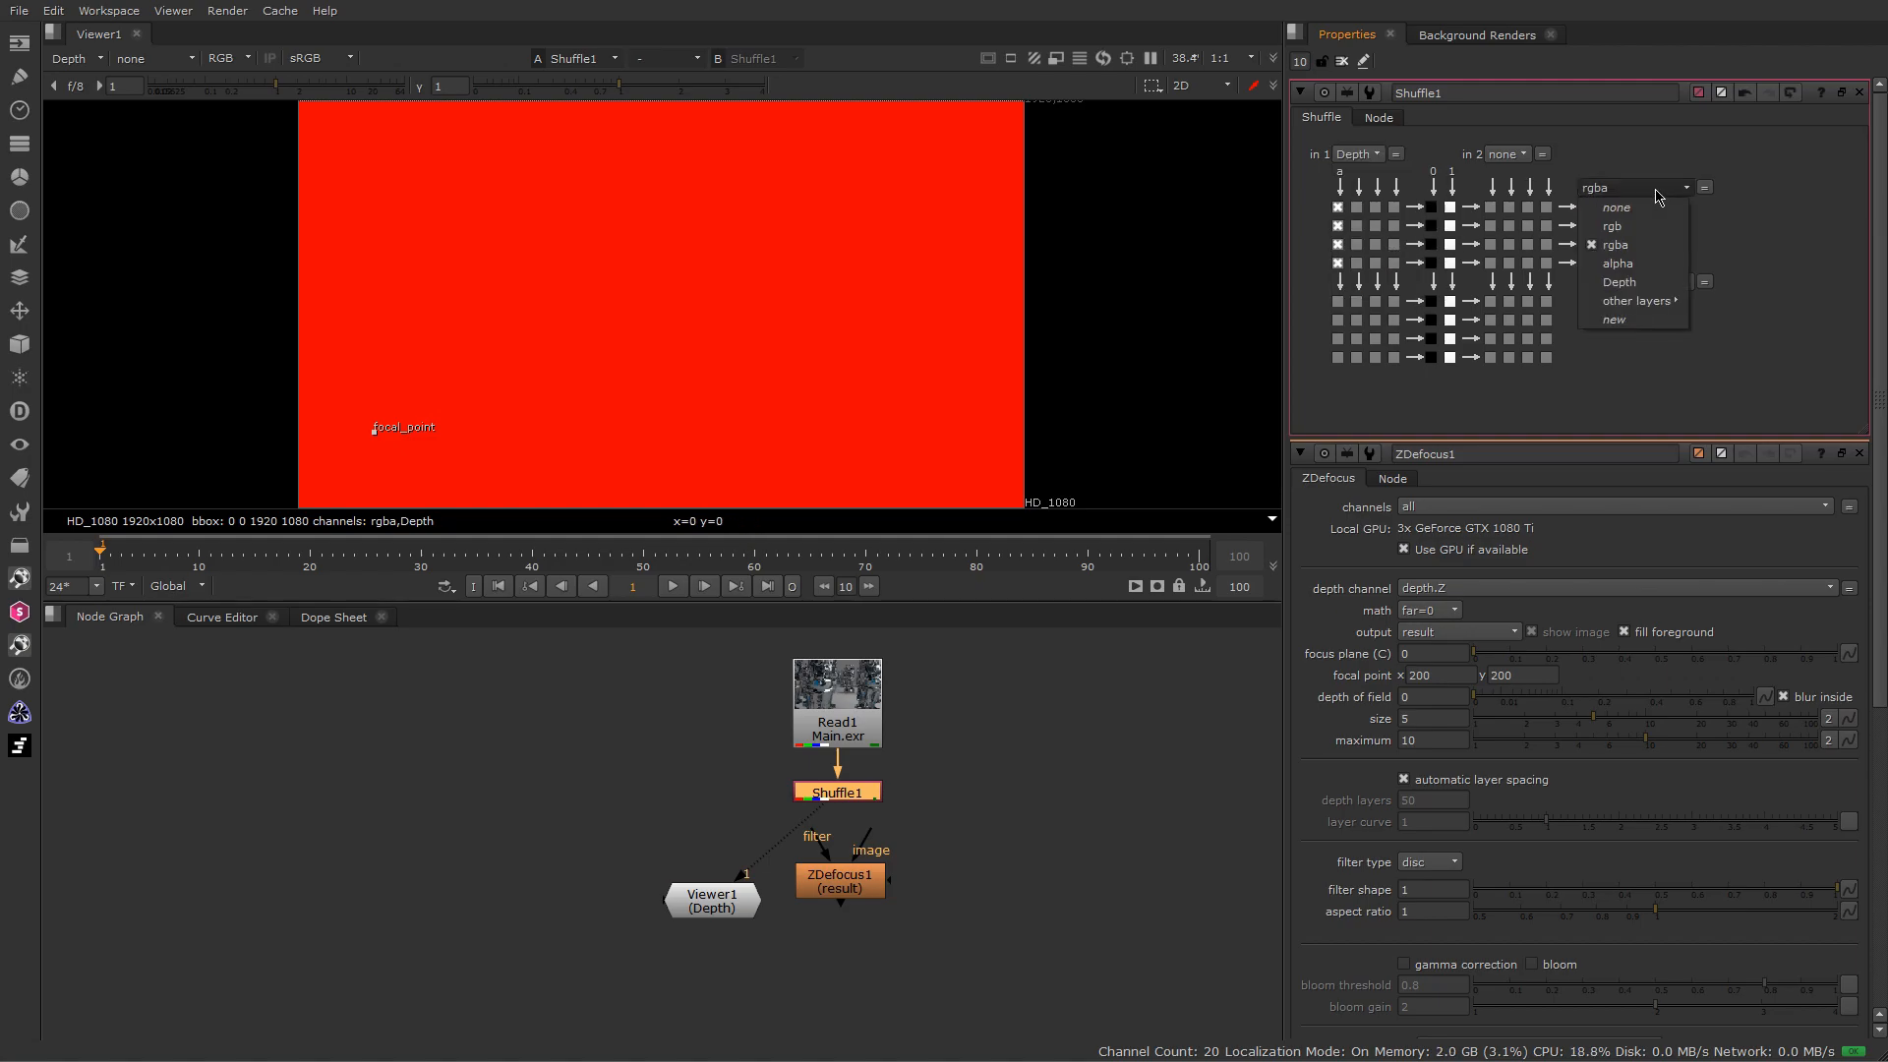
mouse_move(1639, 306)
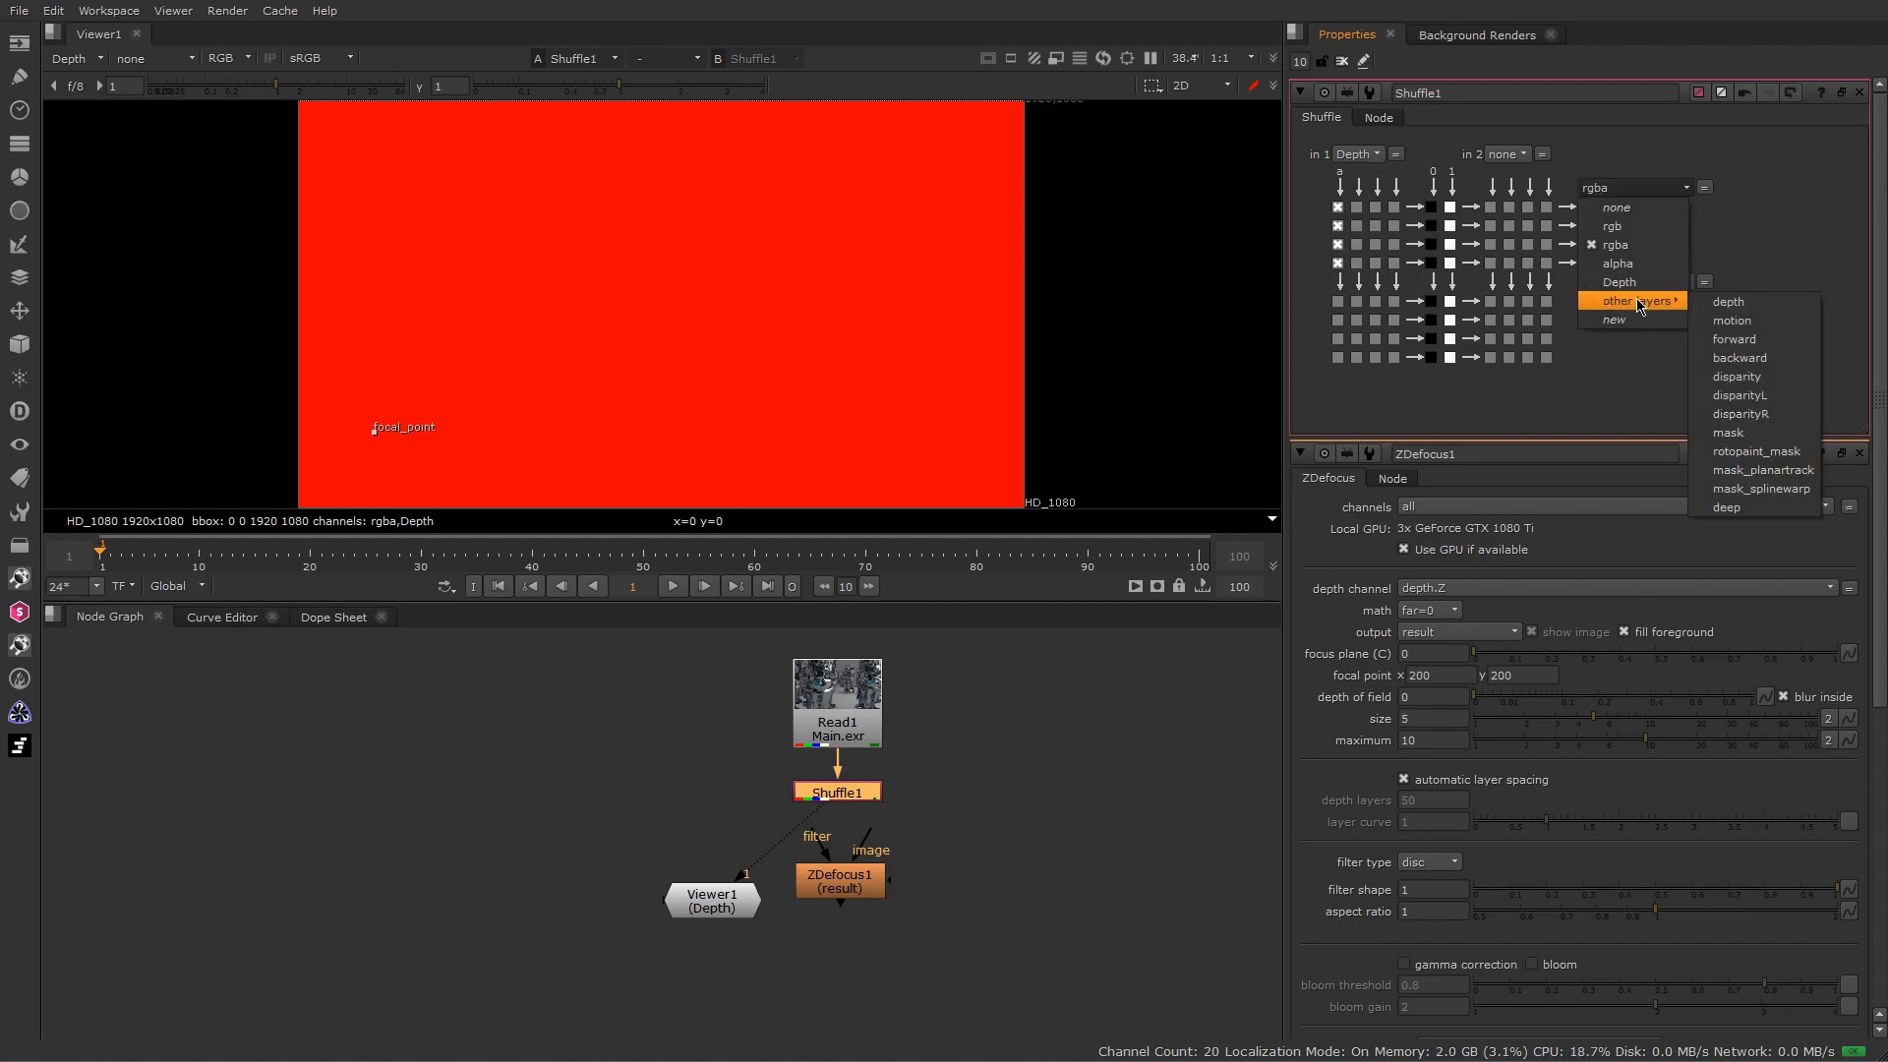
left_click(1742, 313)
- Connect the ZDefocus image input to the Shuffle node, turn off its GPU use and view its output
left_click_drag(724, 905, 662, 901)
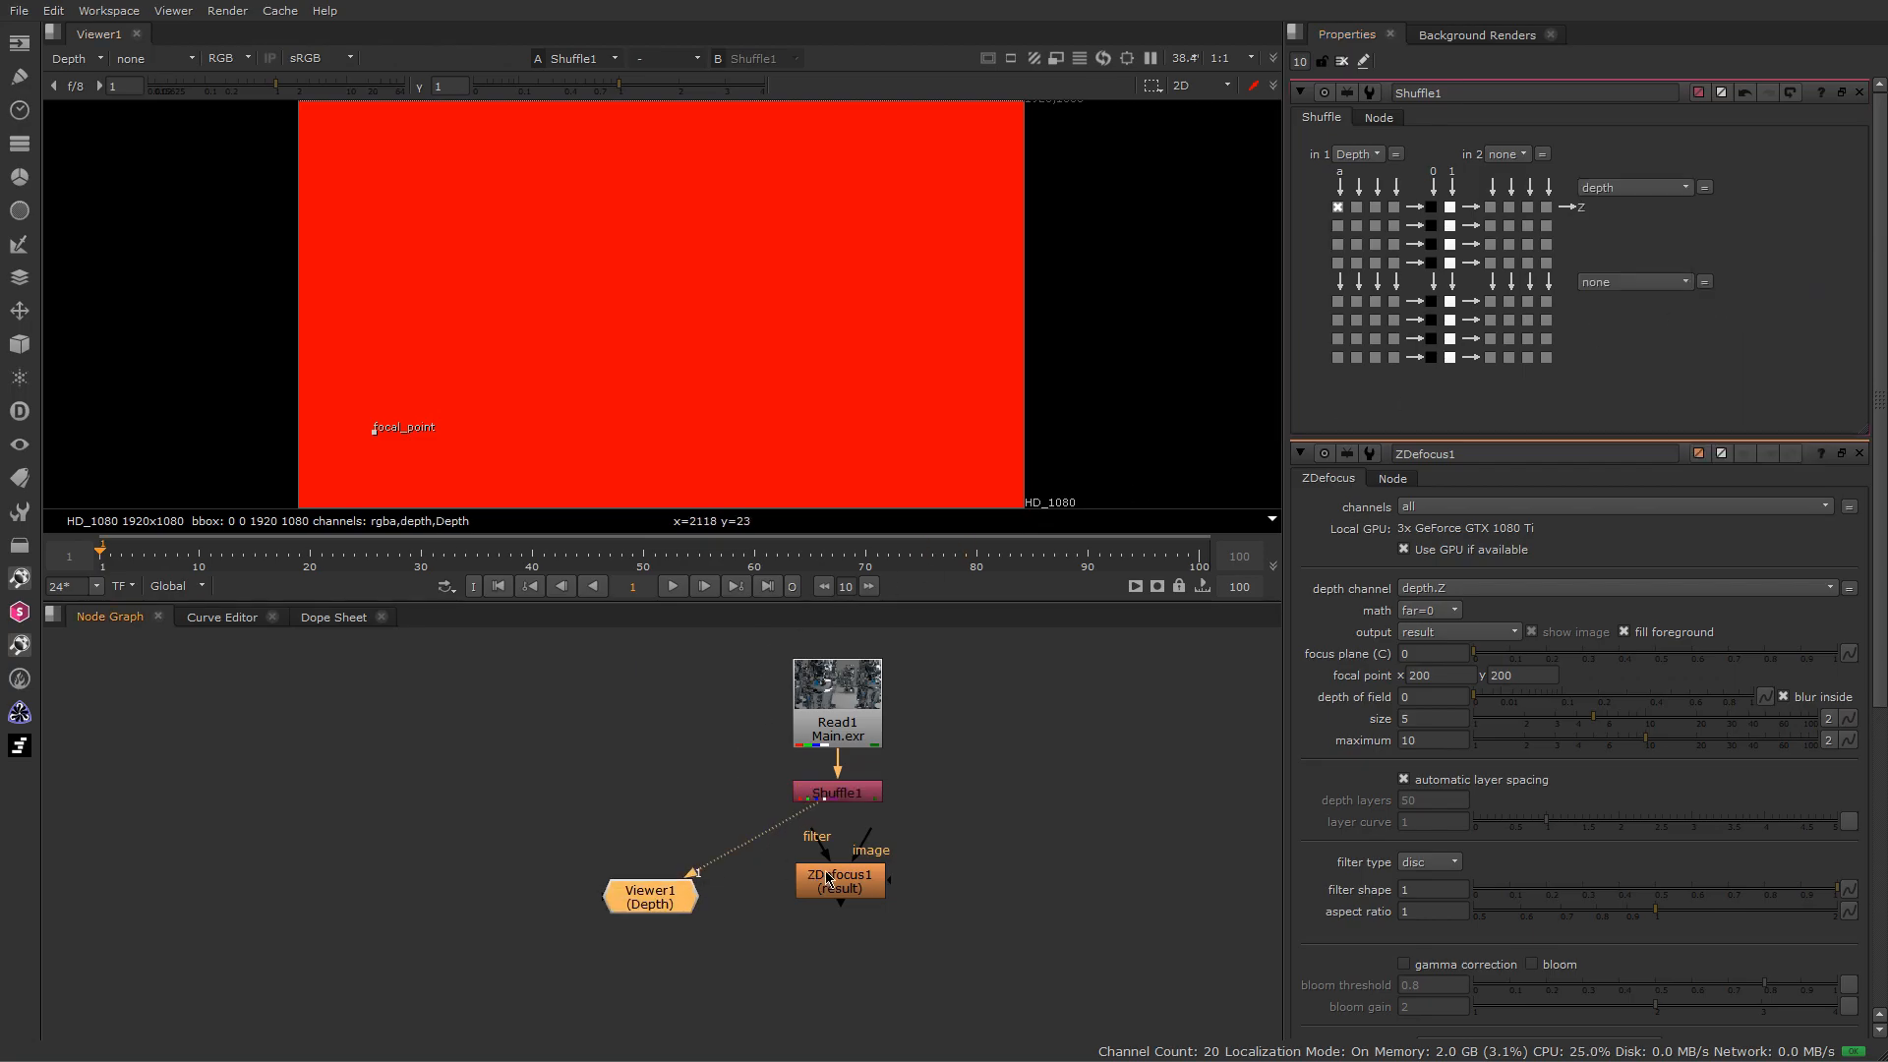
left_click_drag(876, 865, 854, 912)
double_click(853, 913)
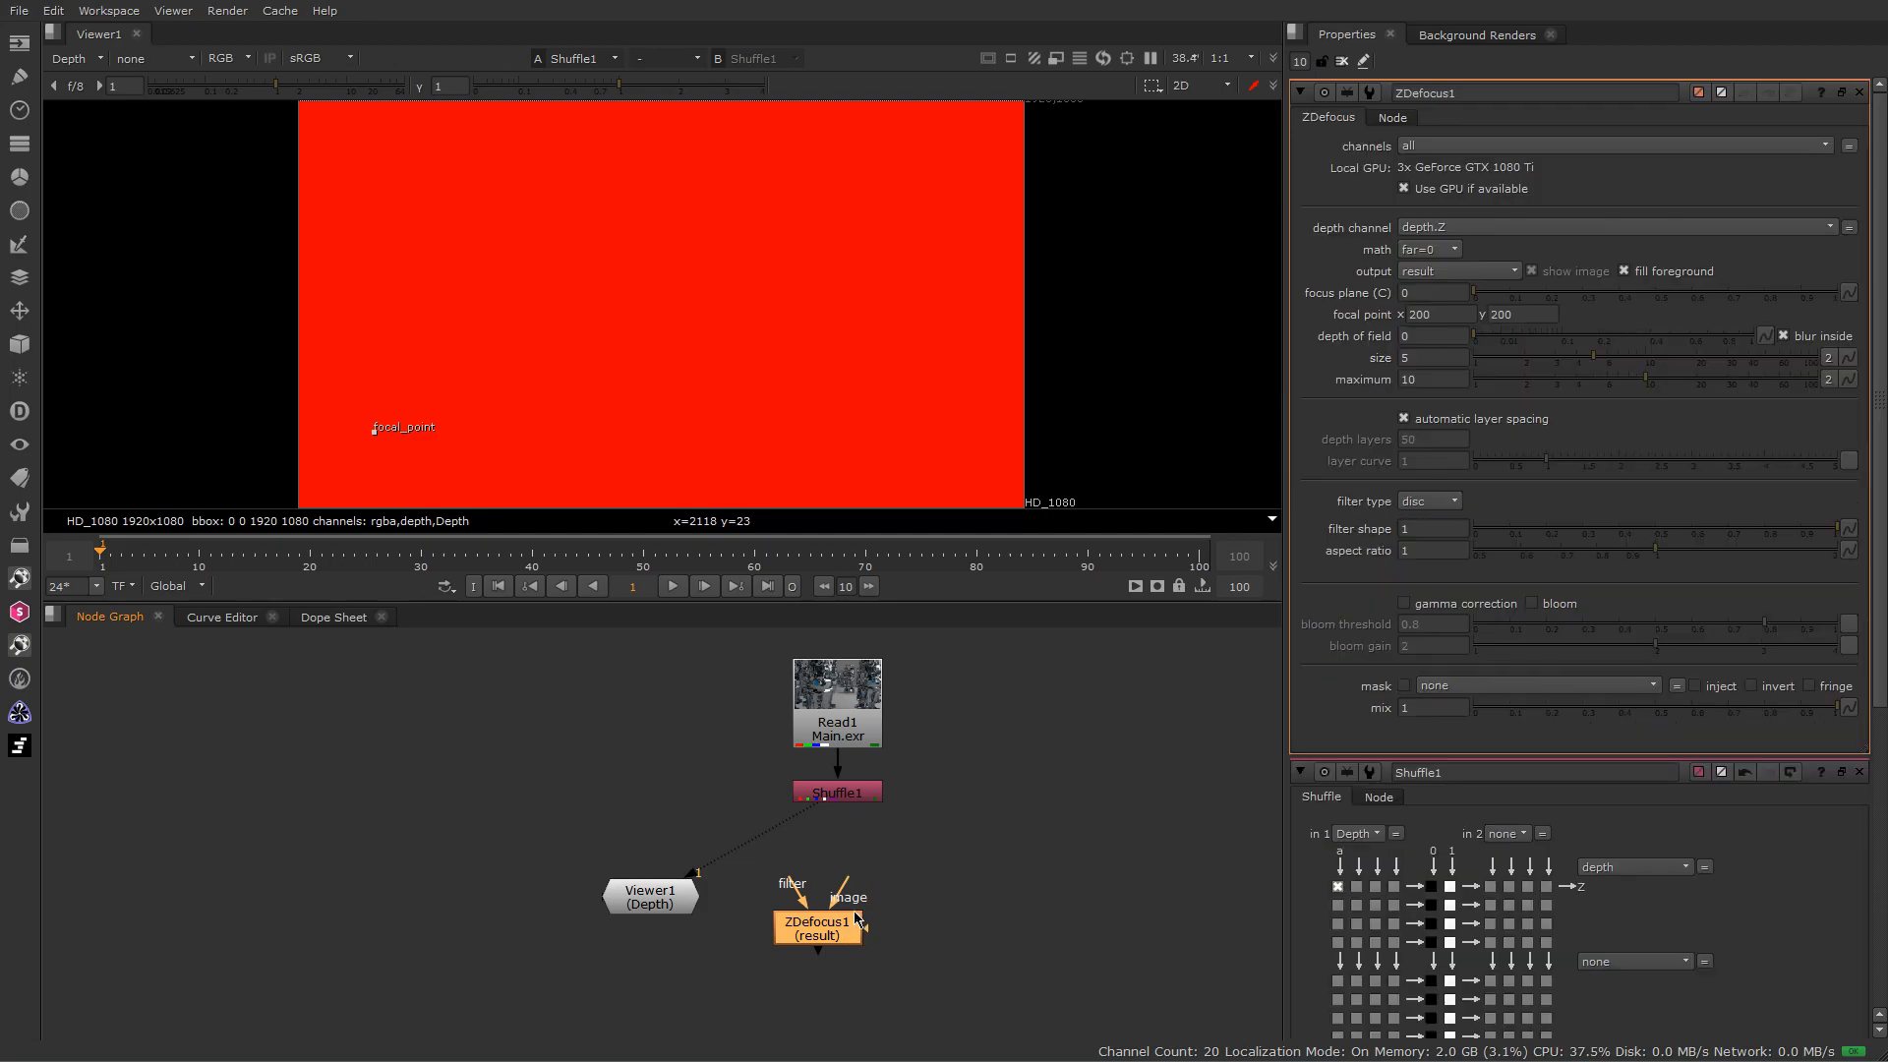
left_click(1404, 188)
mouse_move(837, 920)
left_mouse_down()
mouse_move(852, 791)
mouse_move(861, 894)
left_mouse_up()
left_click(880, 854)
key("1")
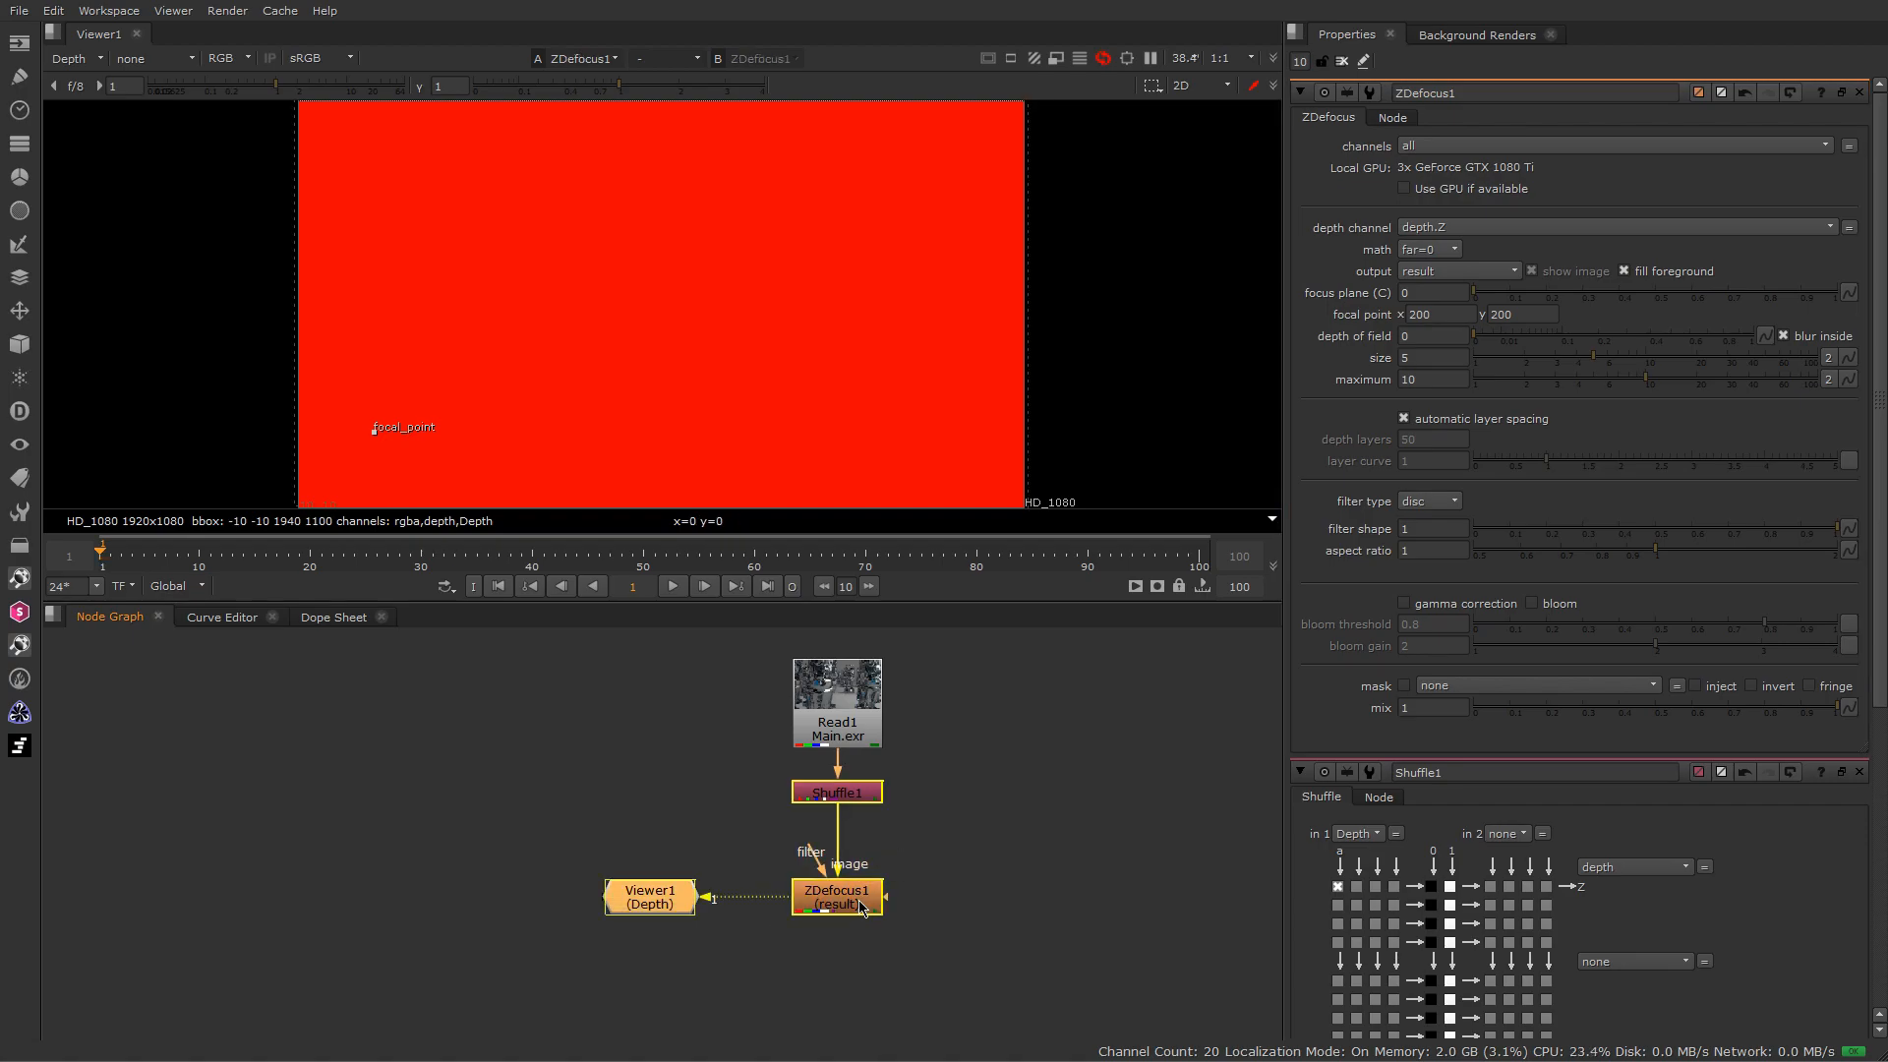
- Return the viewer to the rgba layer and re-enable GPU use on the ZDefocus node
left_click(65, 59)
left_click(98, 116)
left_click(1403, 189)
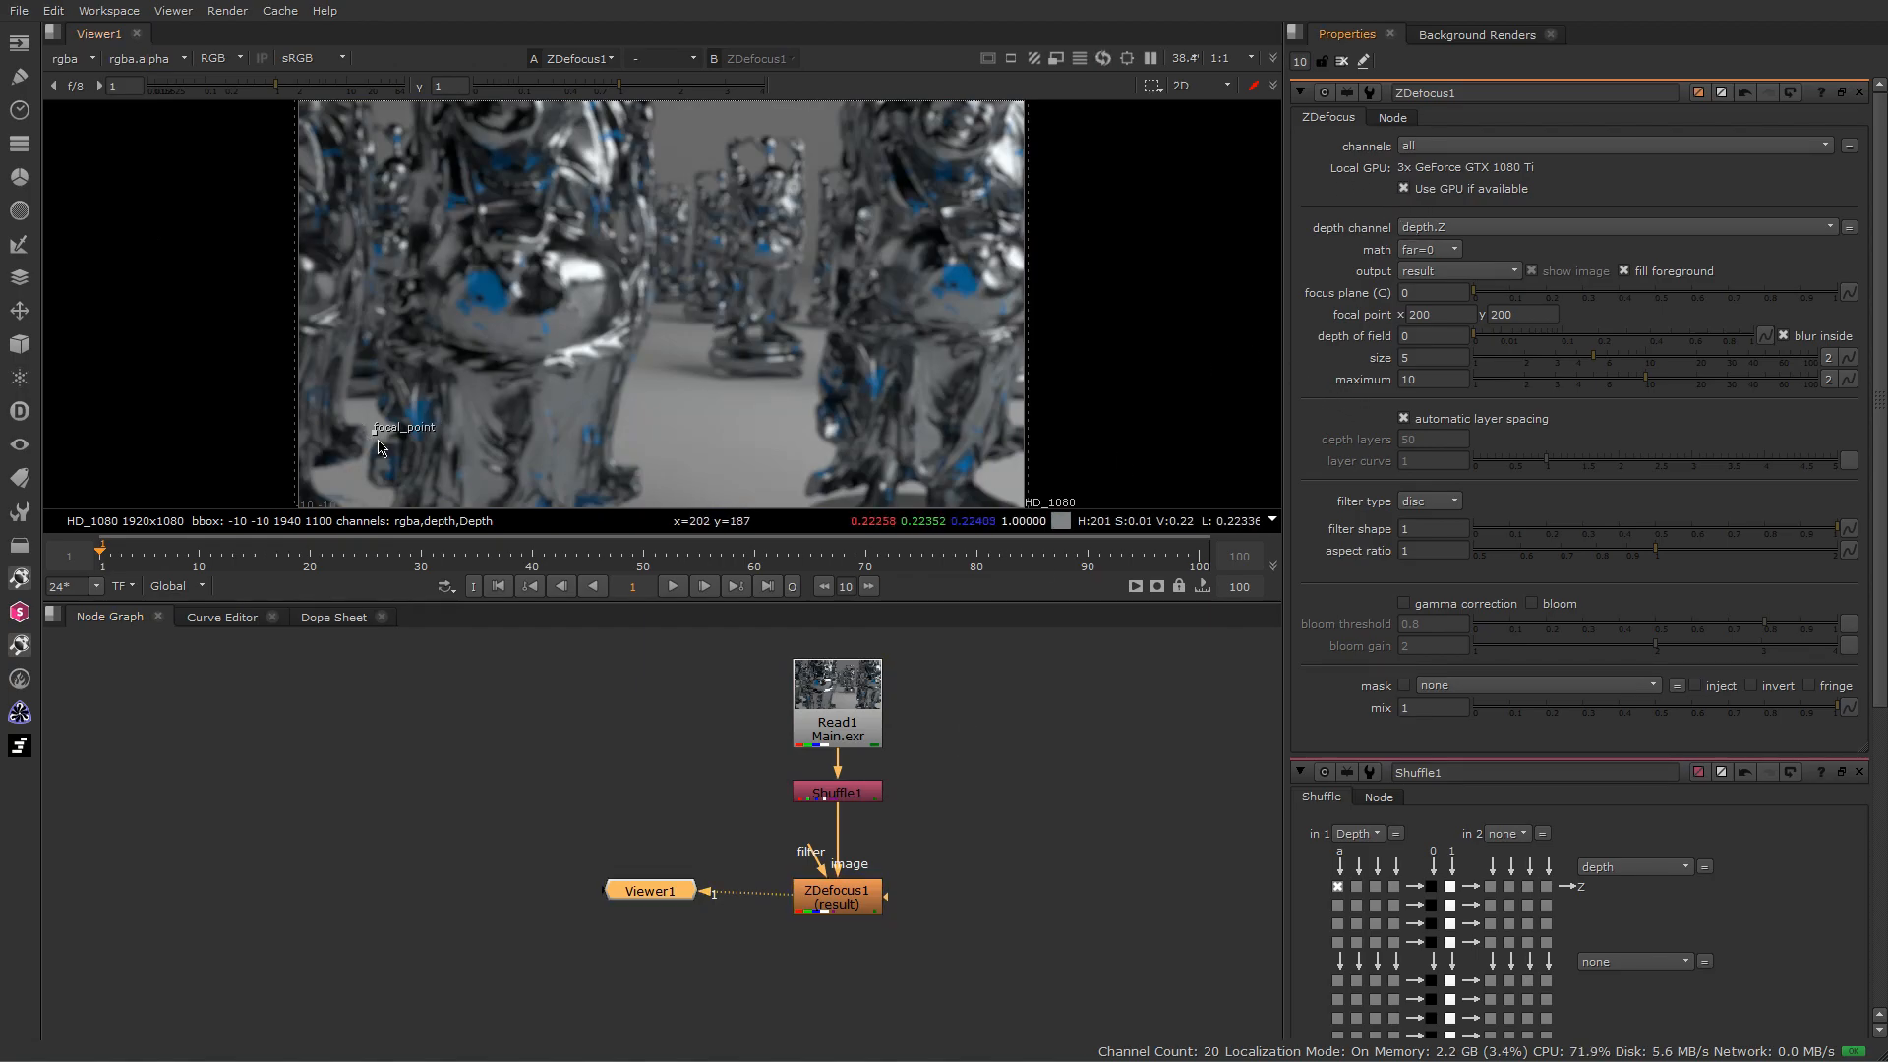
left_click_drag(853, 909, 854, 901)
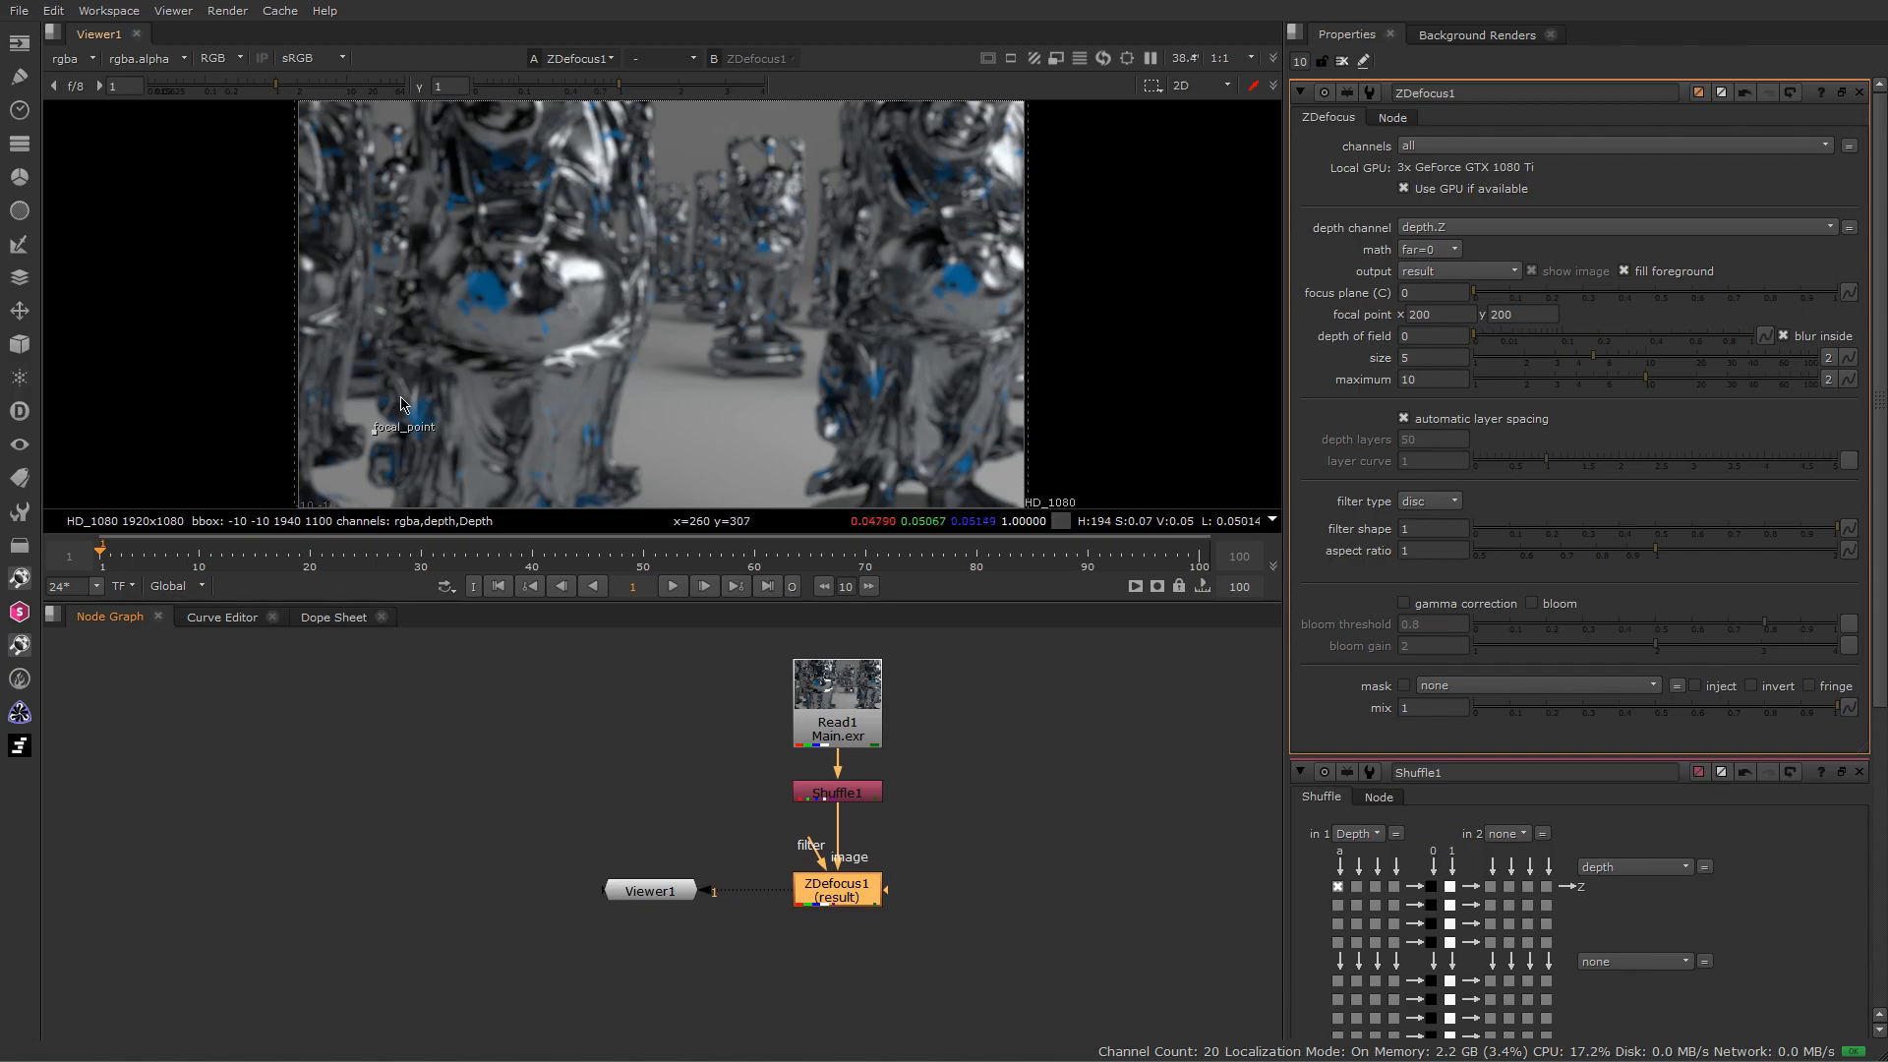
- Move the focal point onto the large front statue at about x 872, y 638 and set the ZDefocus math to depth
left_click_drag(379, 433, 639, 282)
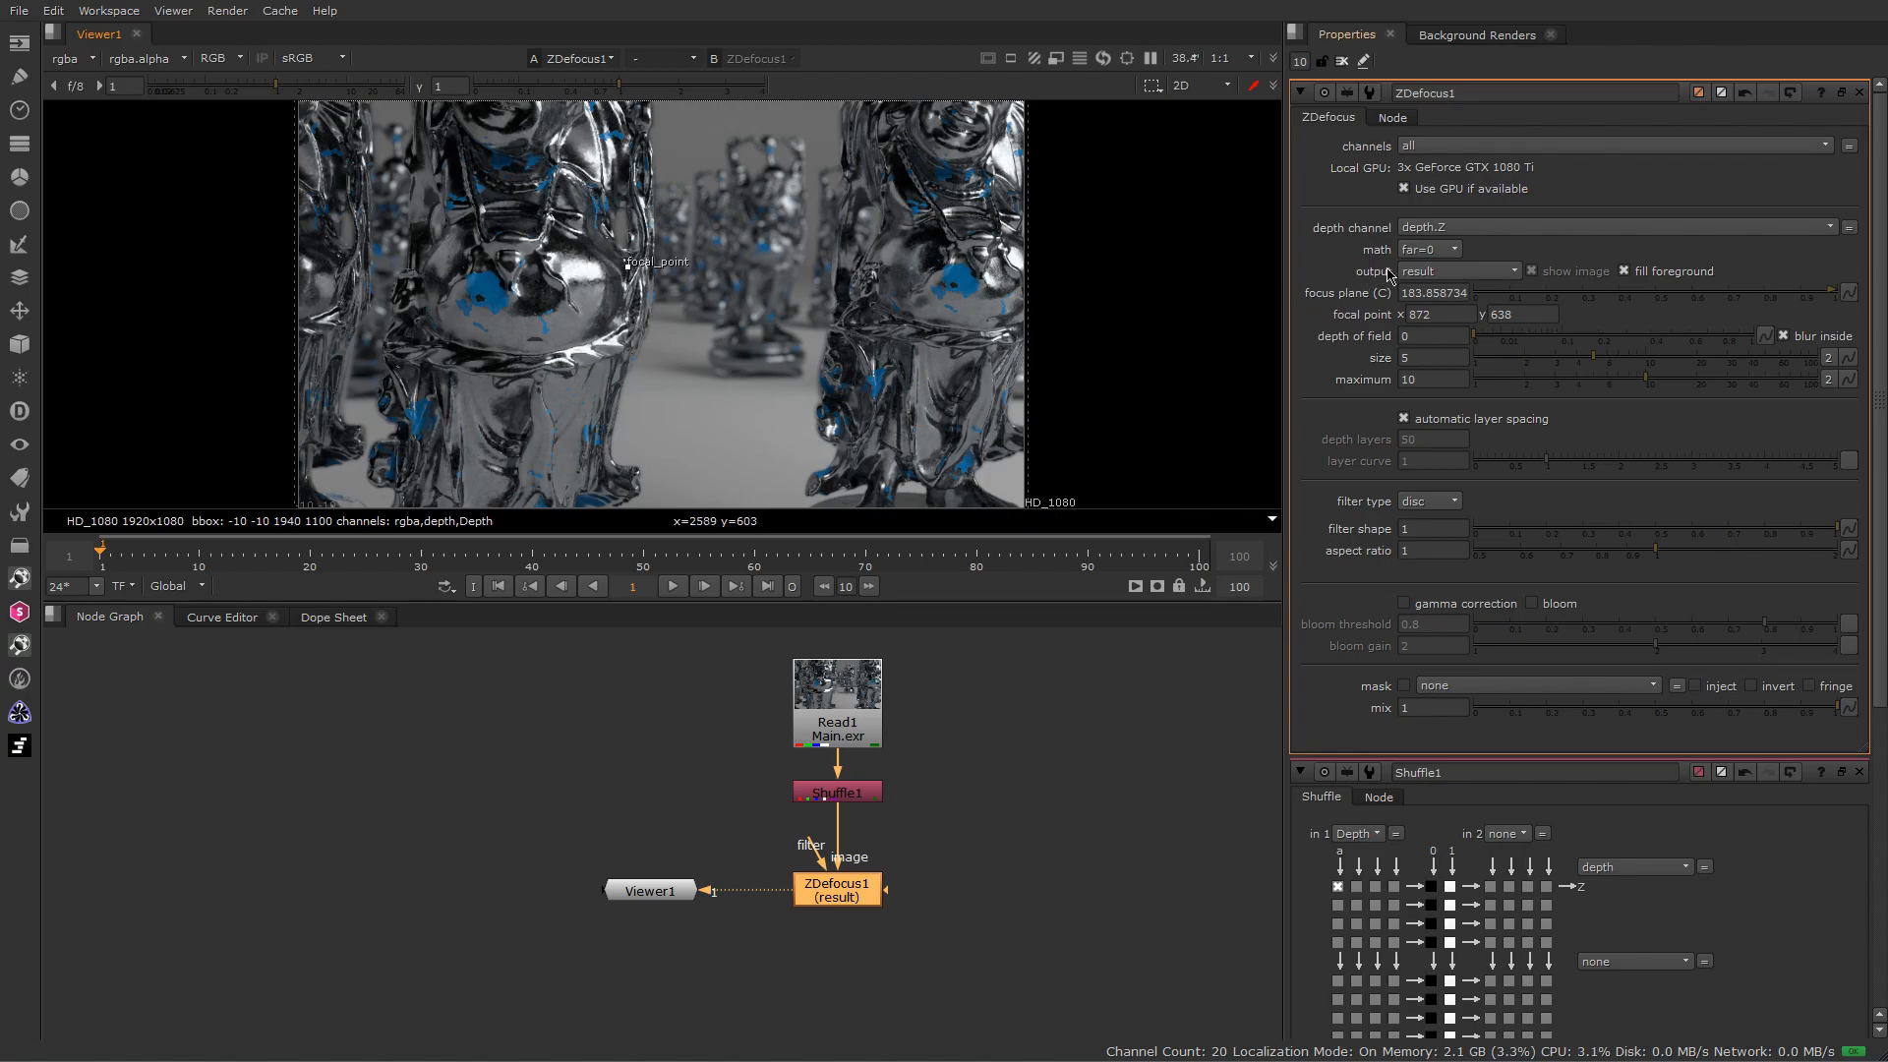
left_click(1426, 251)
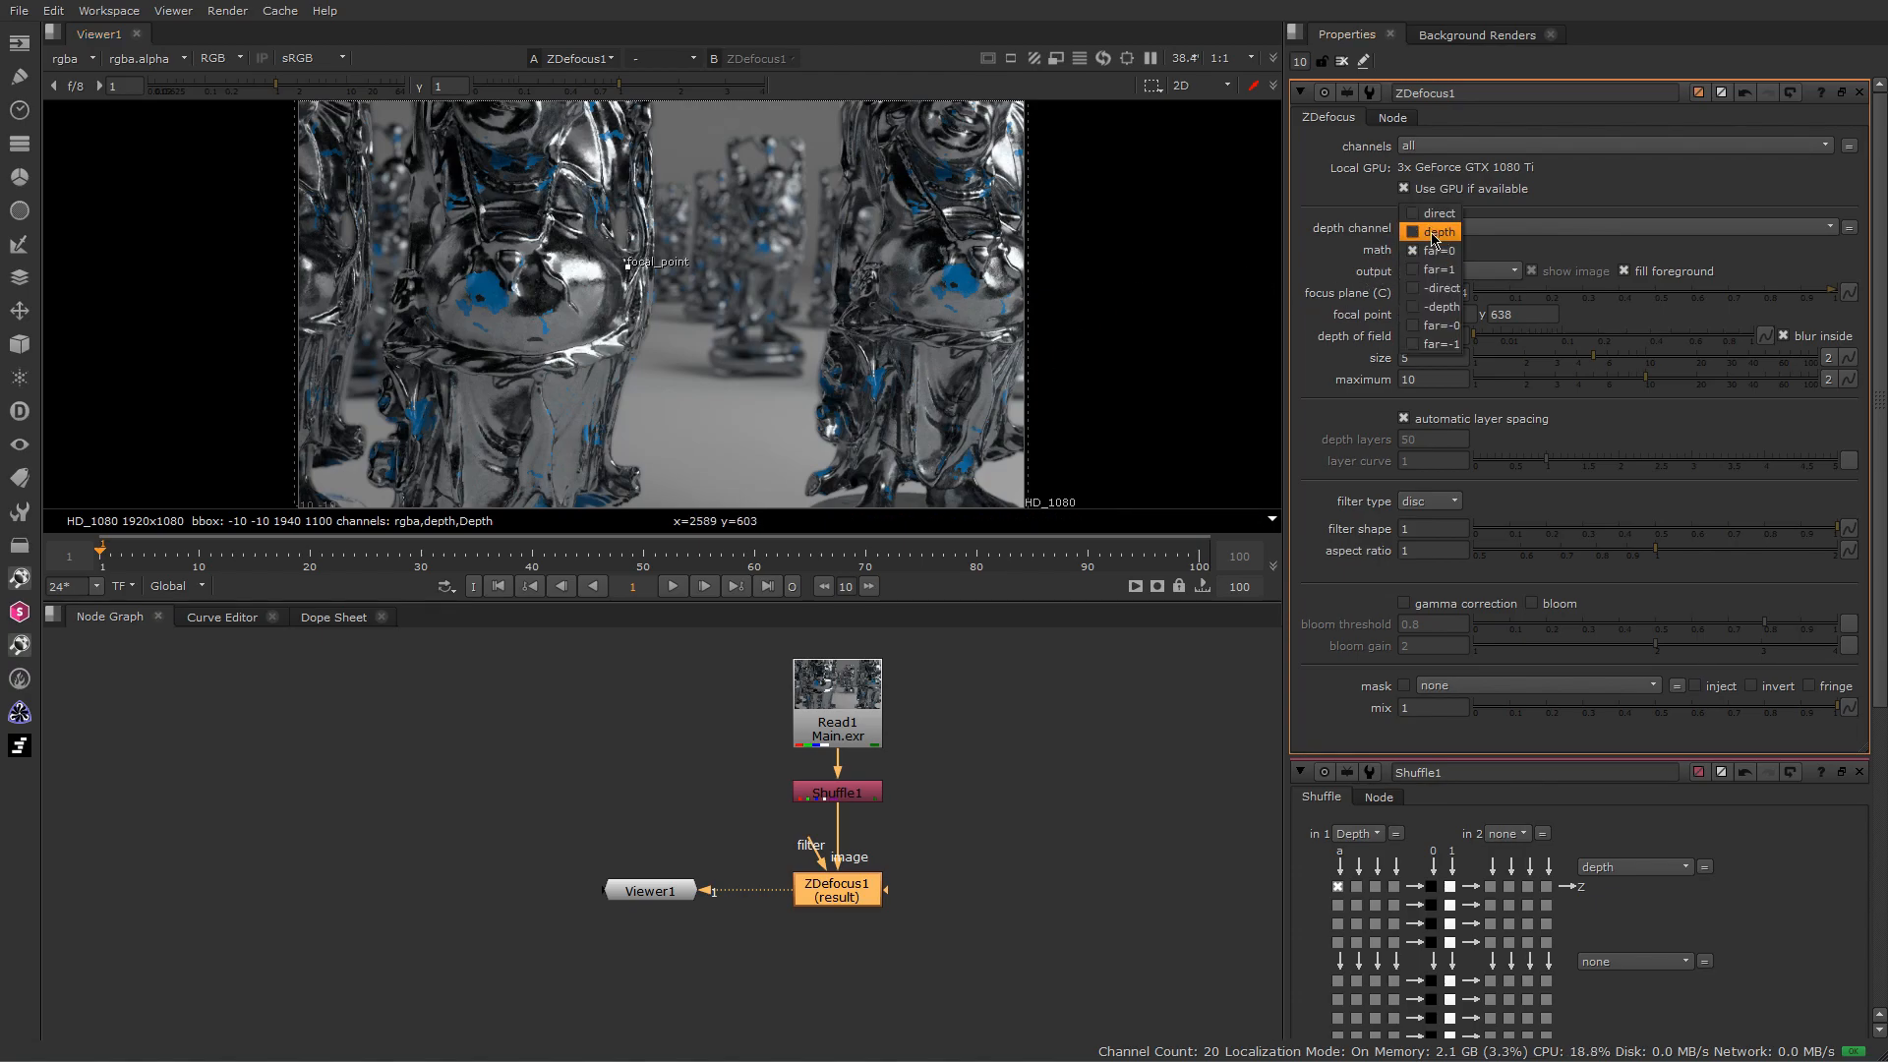
left_click(1439, 233)
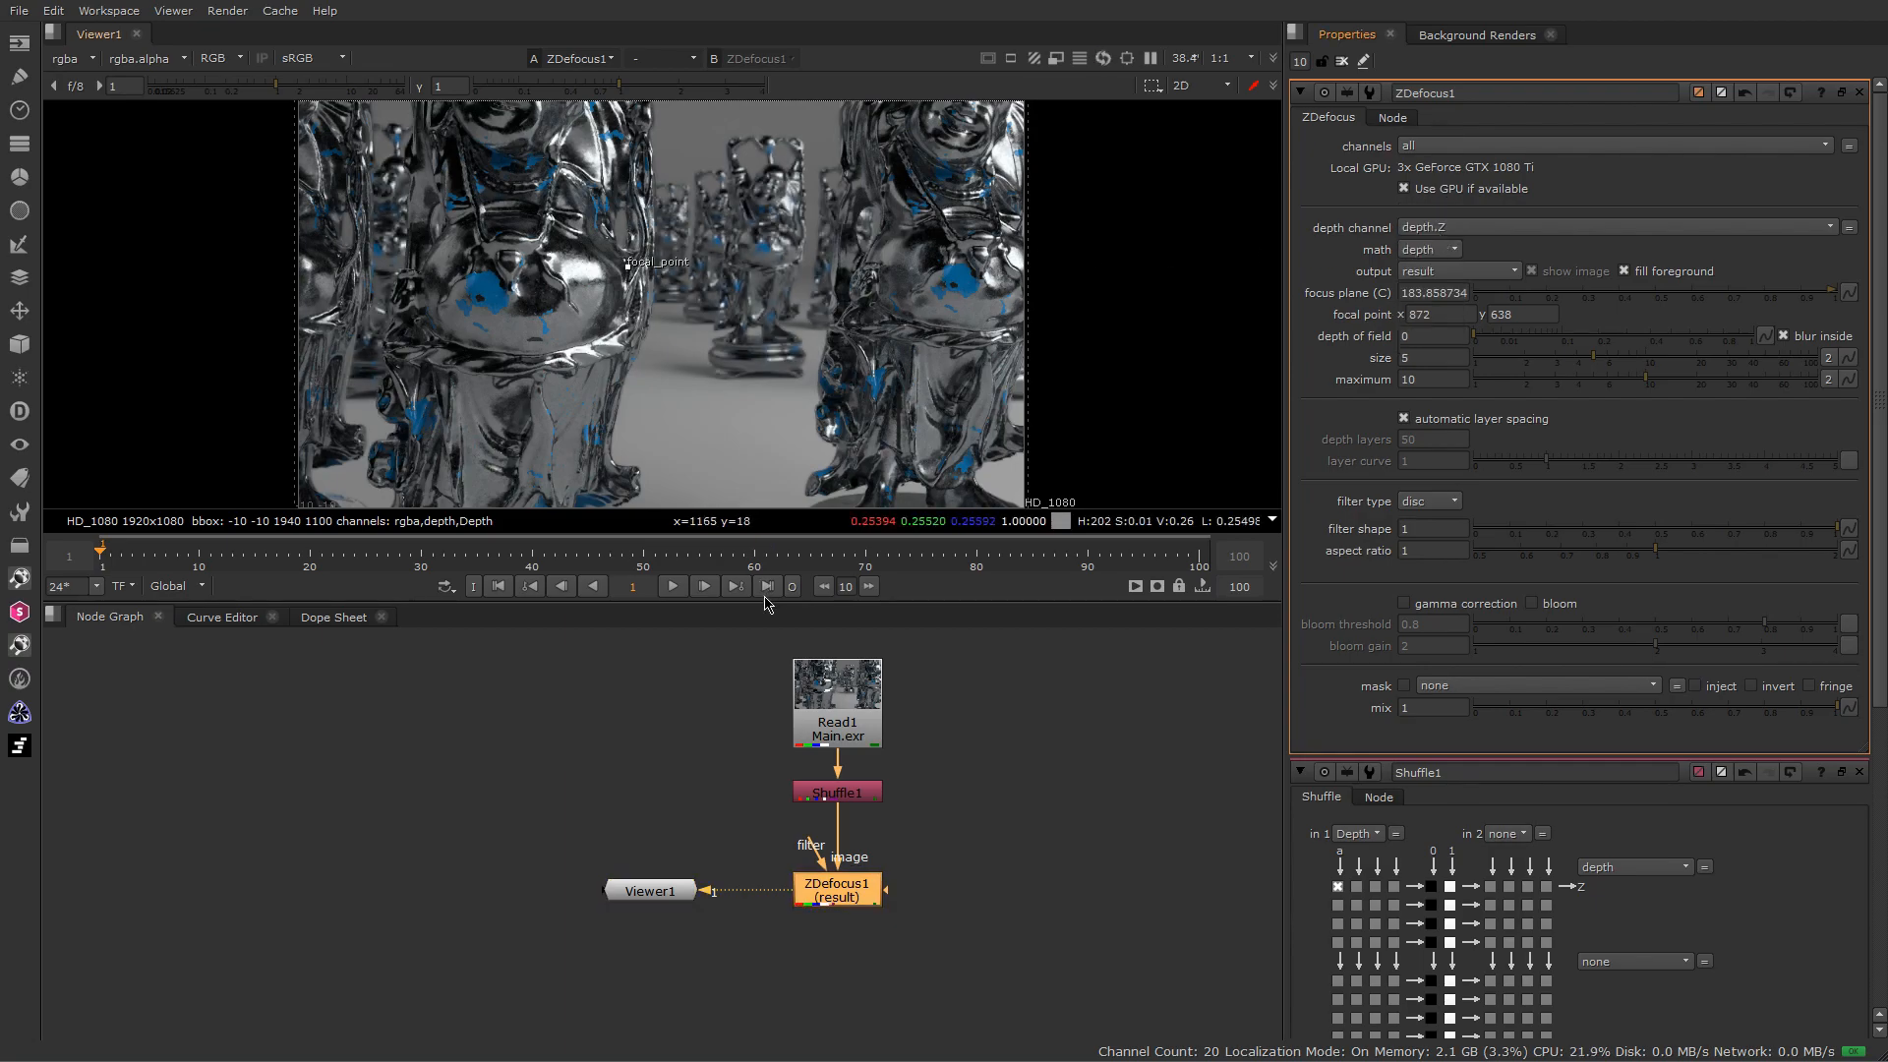
- Enlarge the viewer, move the focal point to the rear statue at about x 1022, y 786, and raise the defocus size to 21
left_click_drag(765, 602, 765, 934)
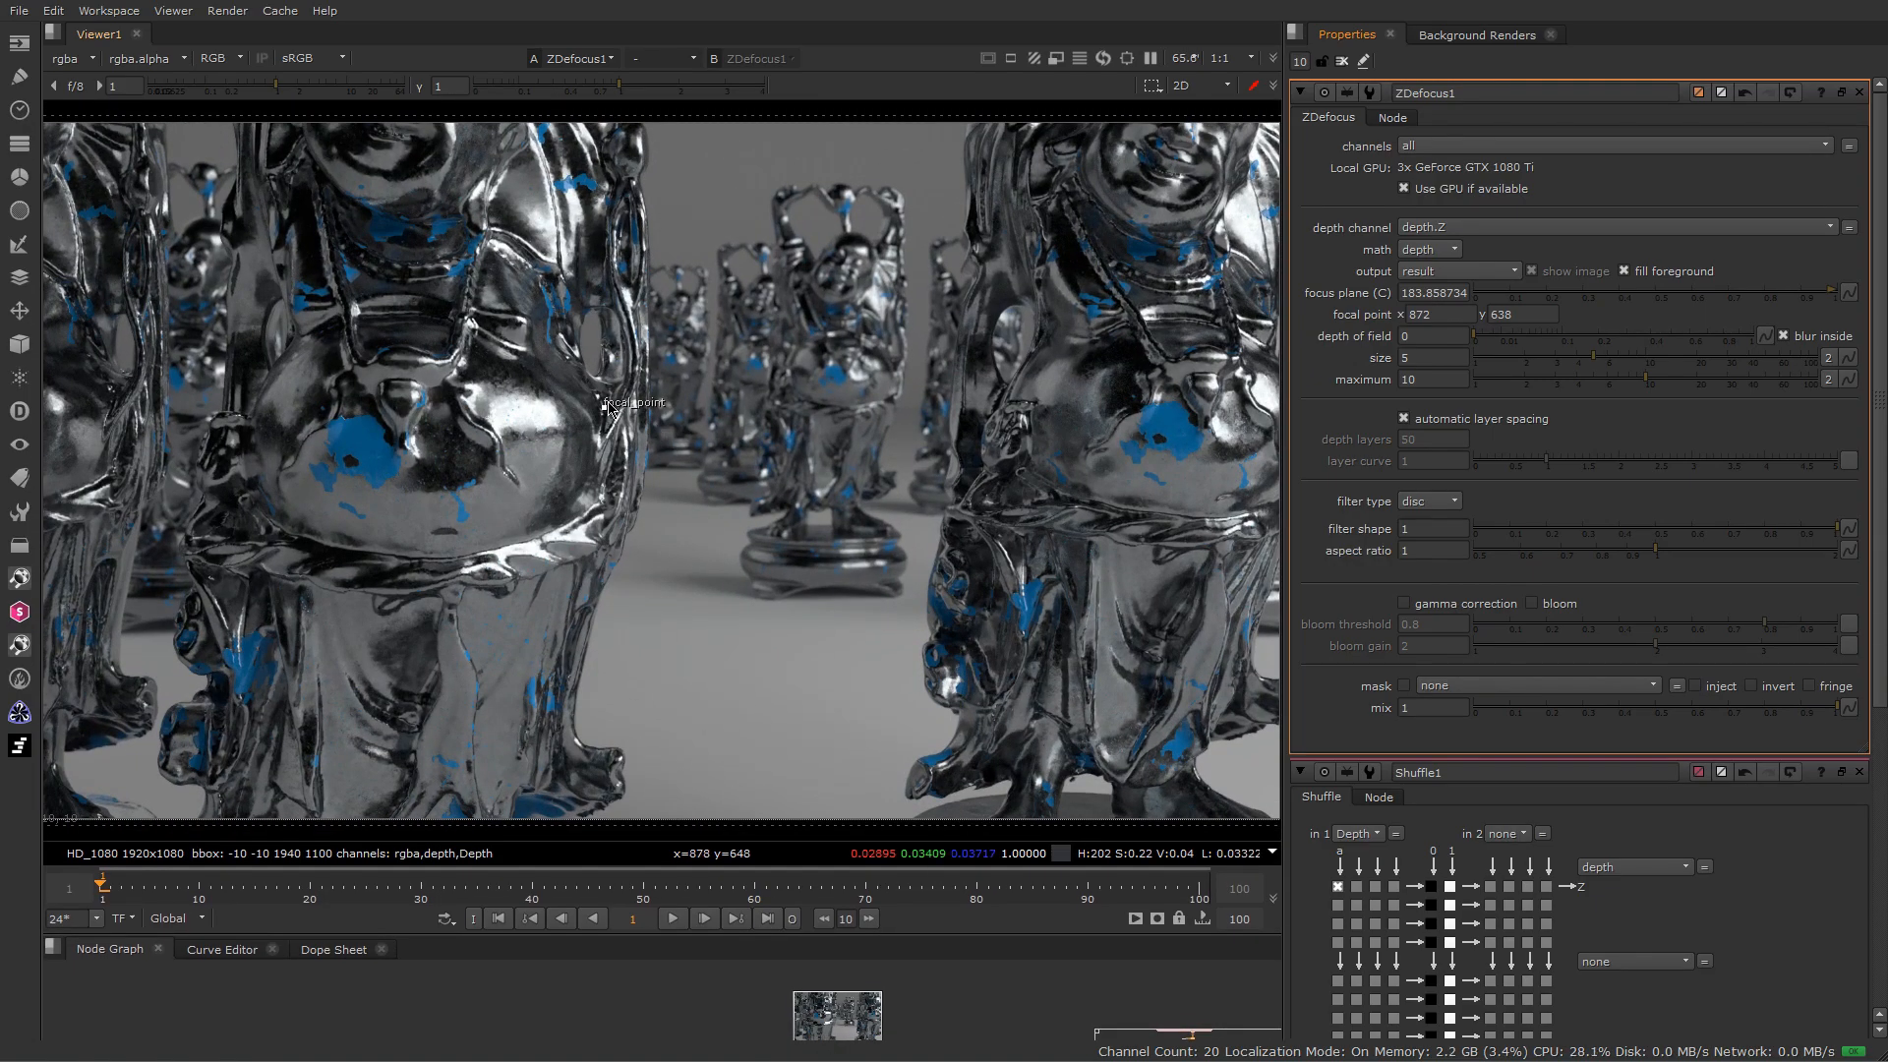
left_click_drag(608, 409, 706, 317)
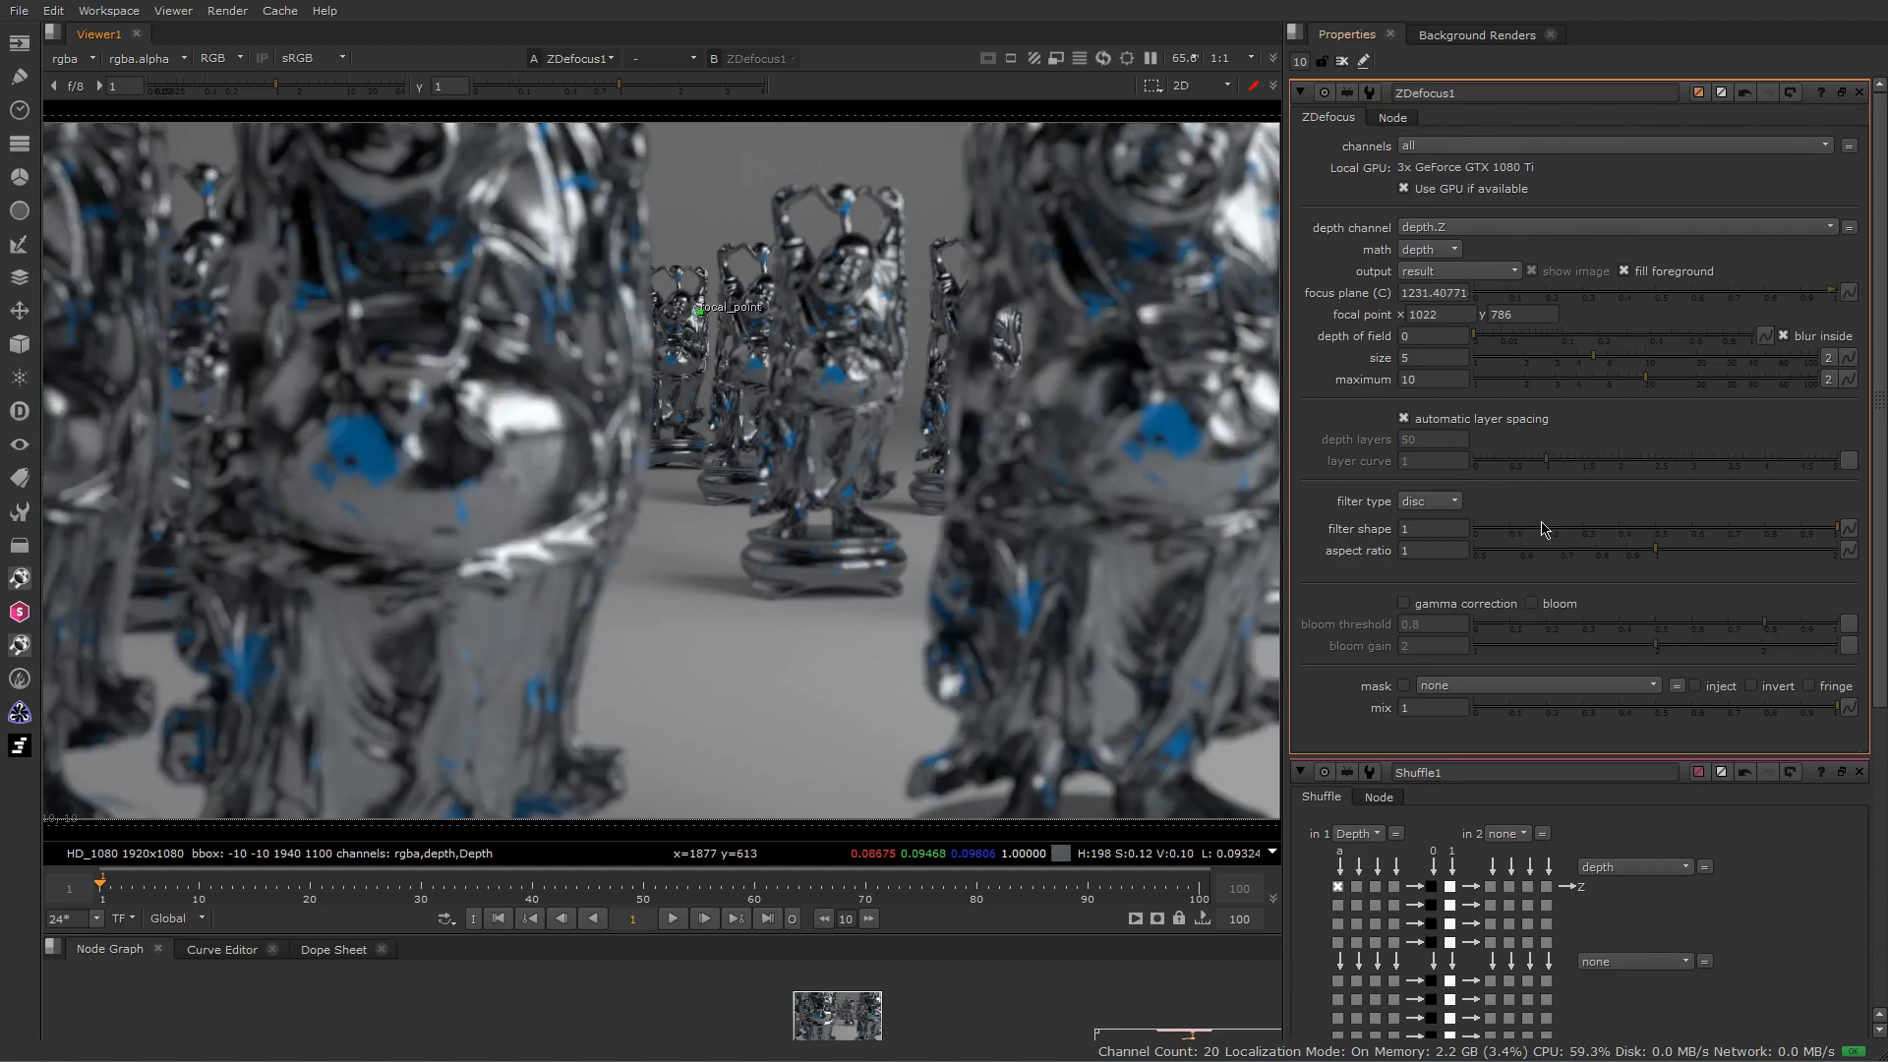
left_click(1632, 362)
left_click_drag(1632, 360, 1704, 360)
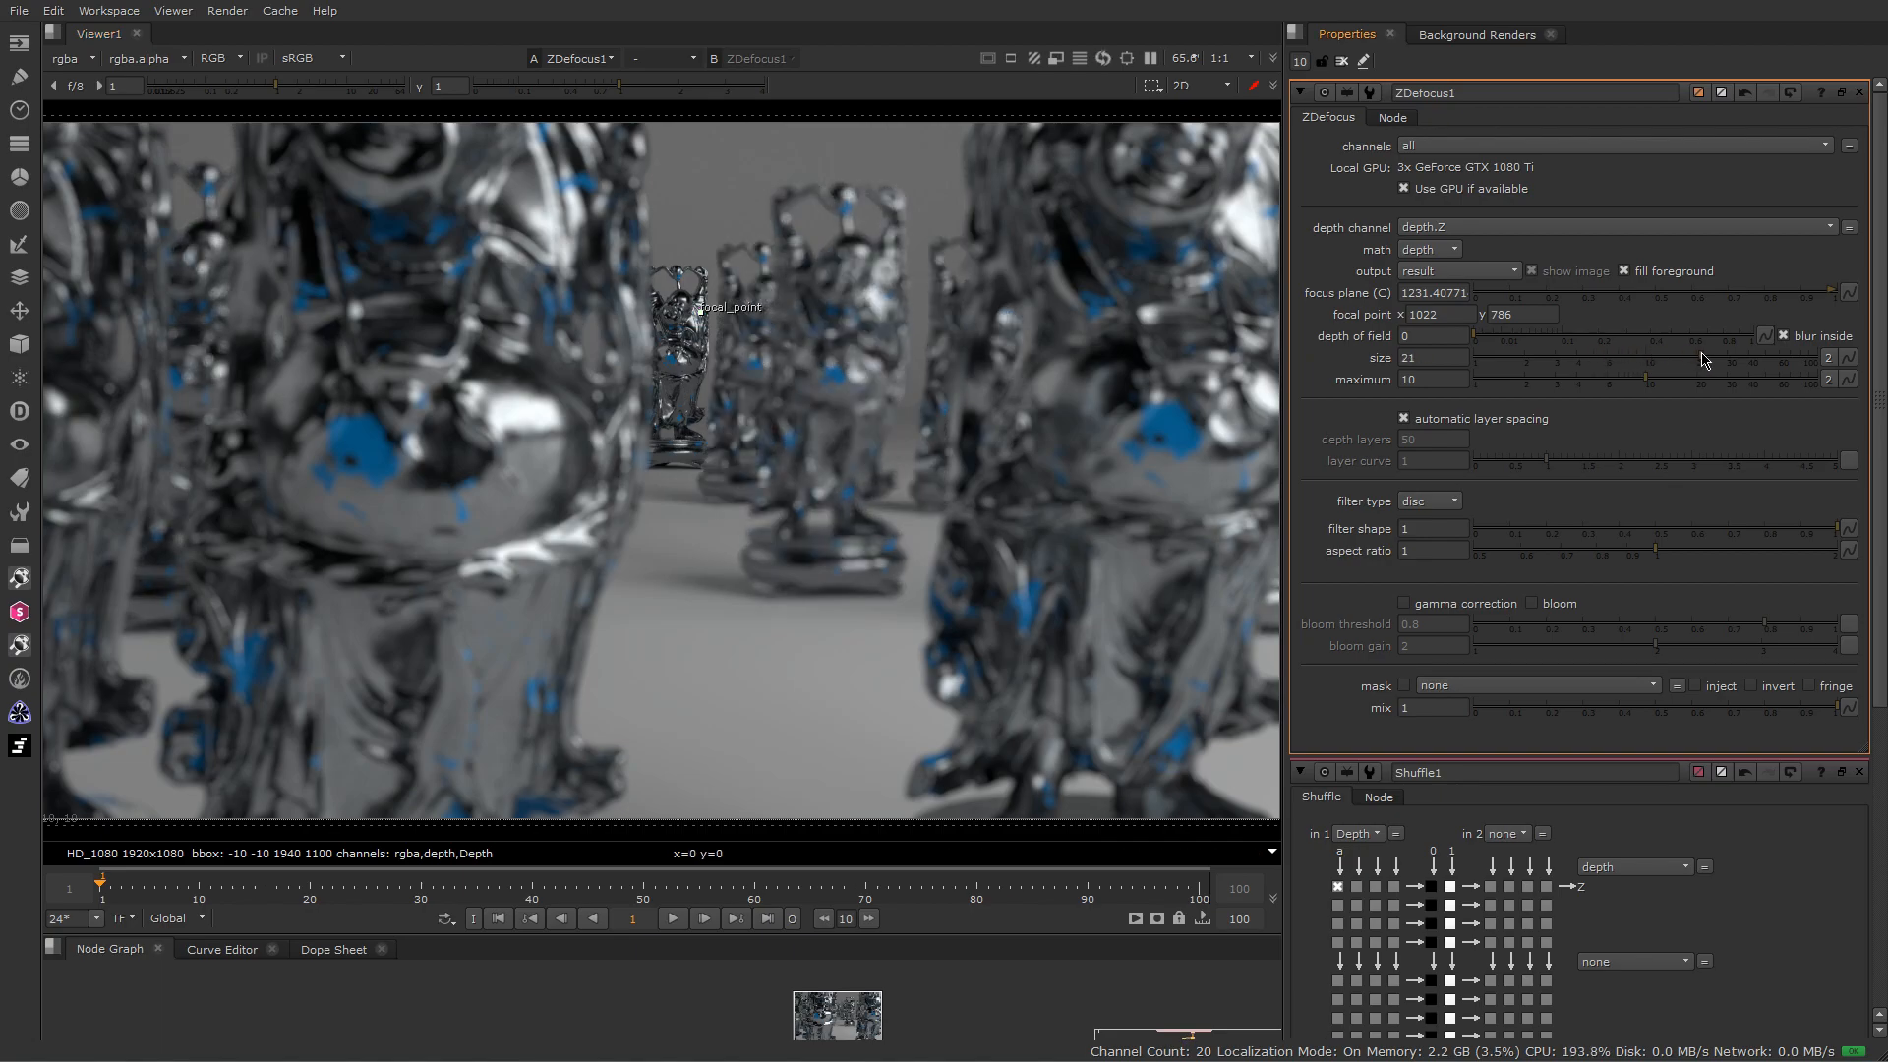
- Examine the edges of the focused rear statue and the blurred statues around it for defocus artifacts
scroll(762, 278, "up", 5)
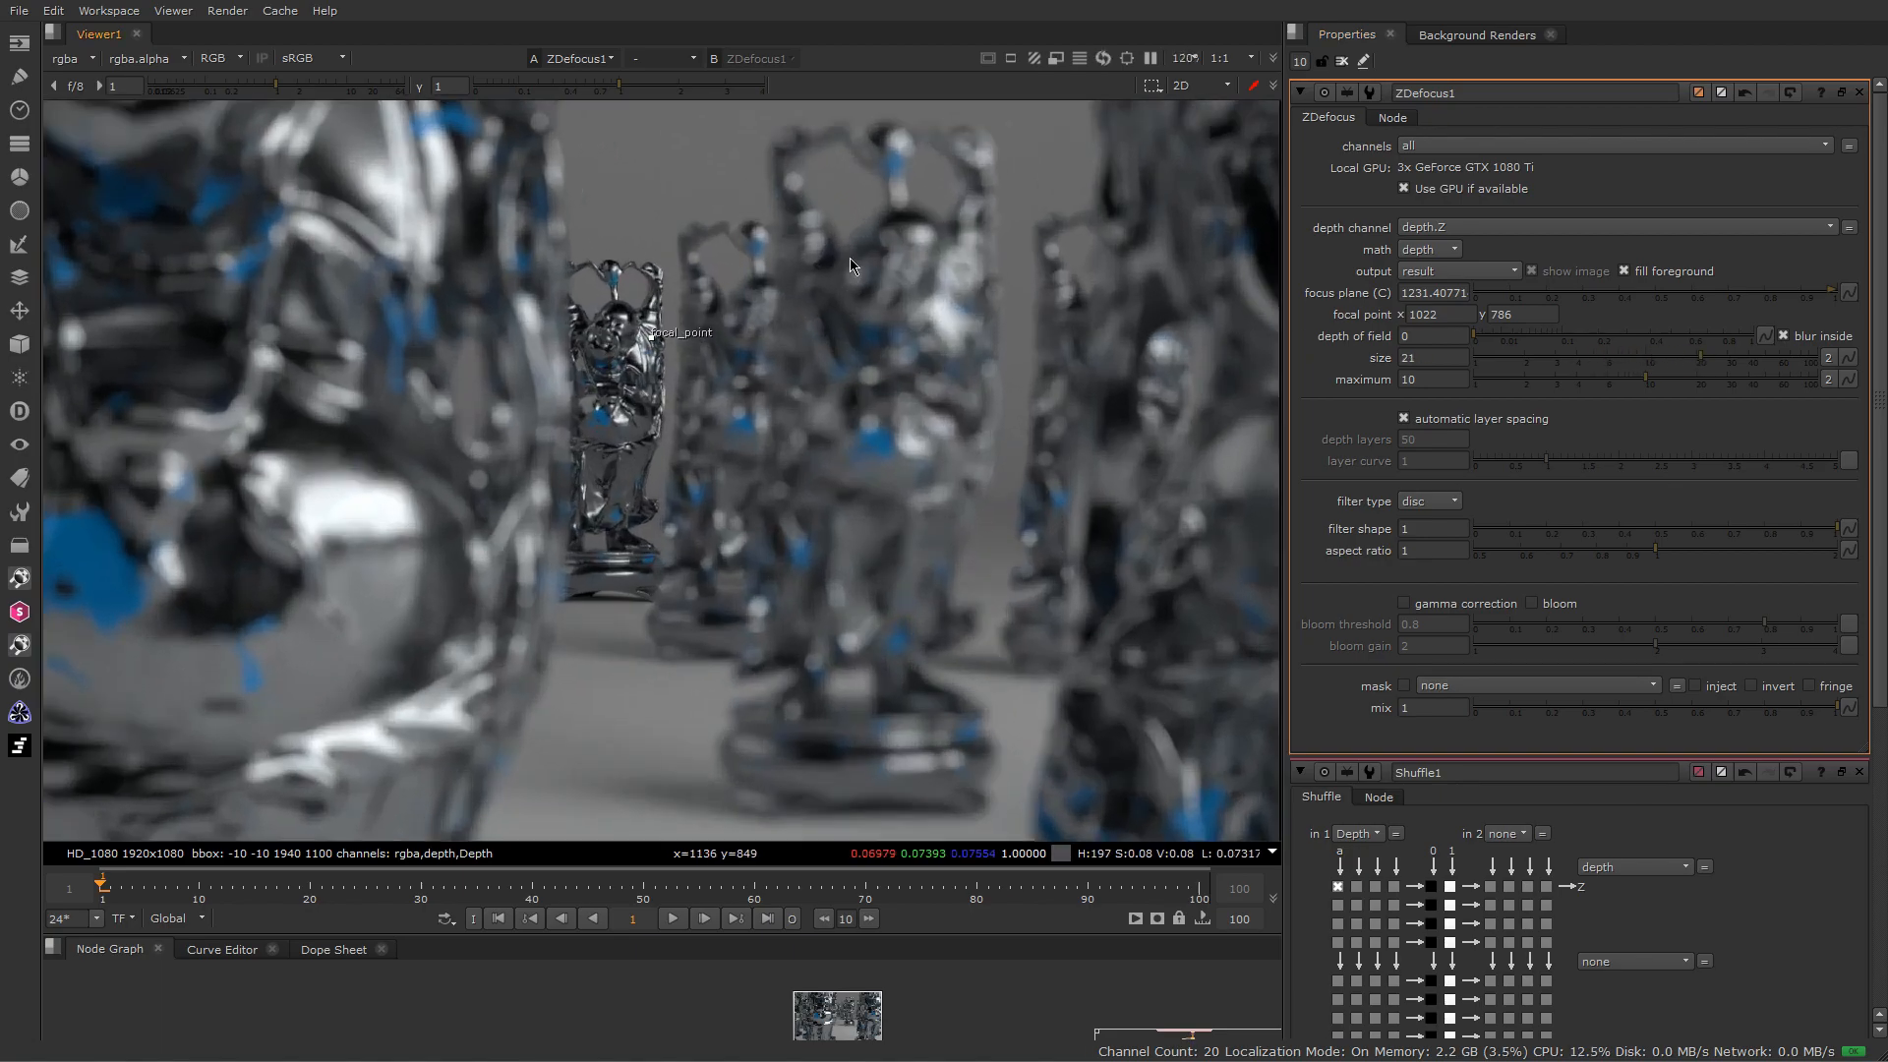
middle_click_drag(893, 263, 884, 263, "alt")
middle_click_drag(751, 286, 822, 262)
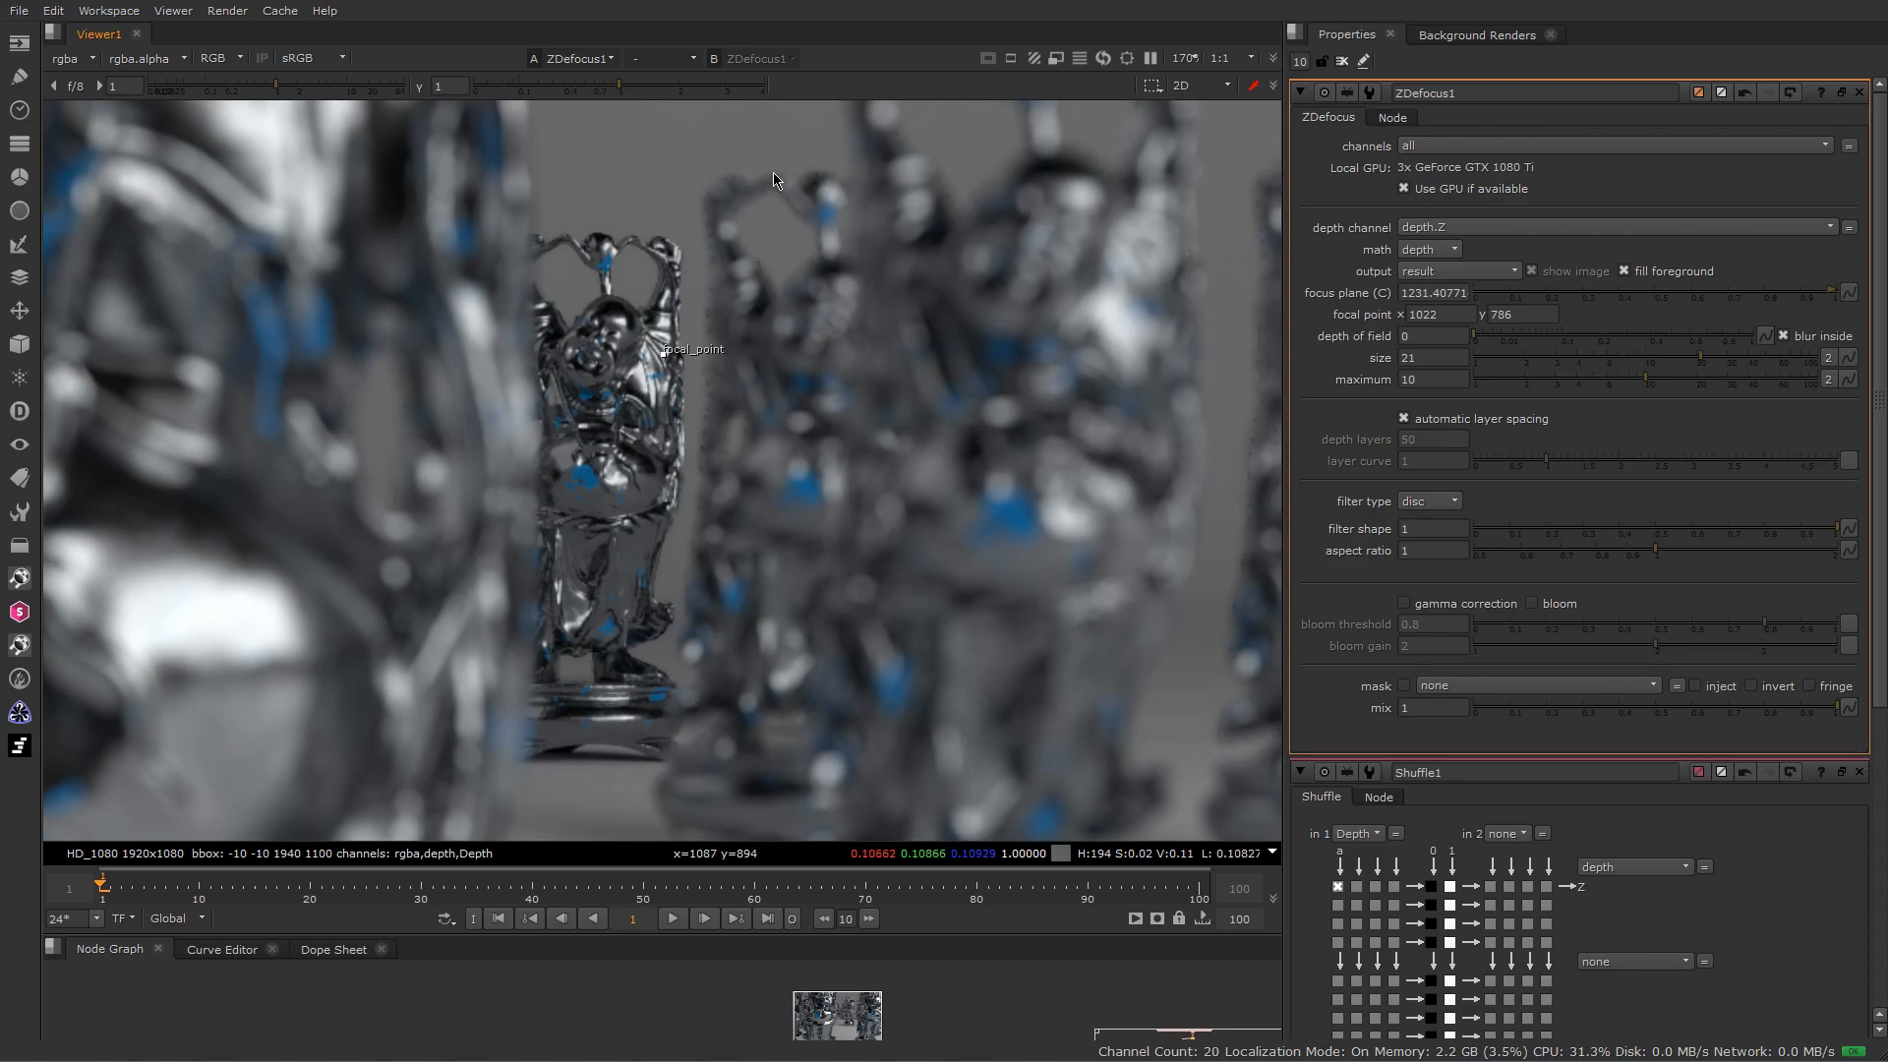
middle_click_drag(686, 295, 774, 533)
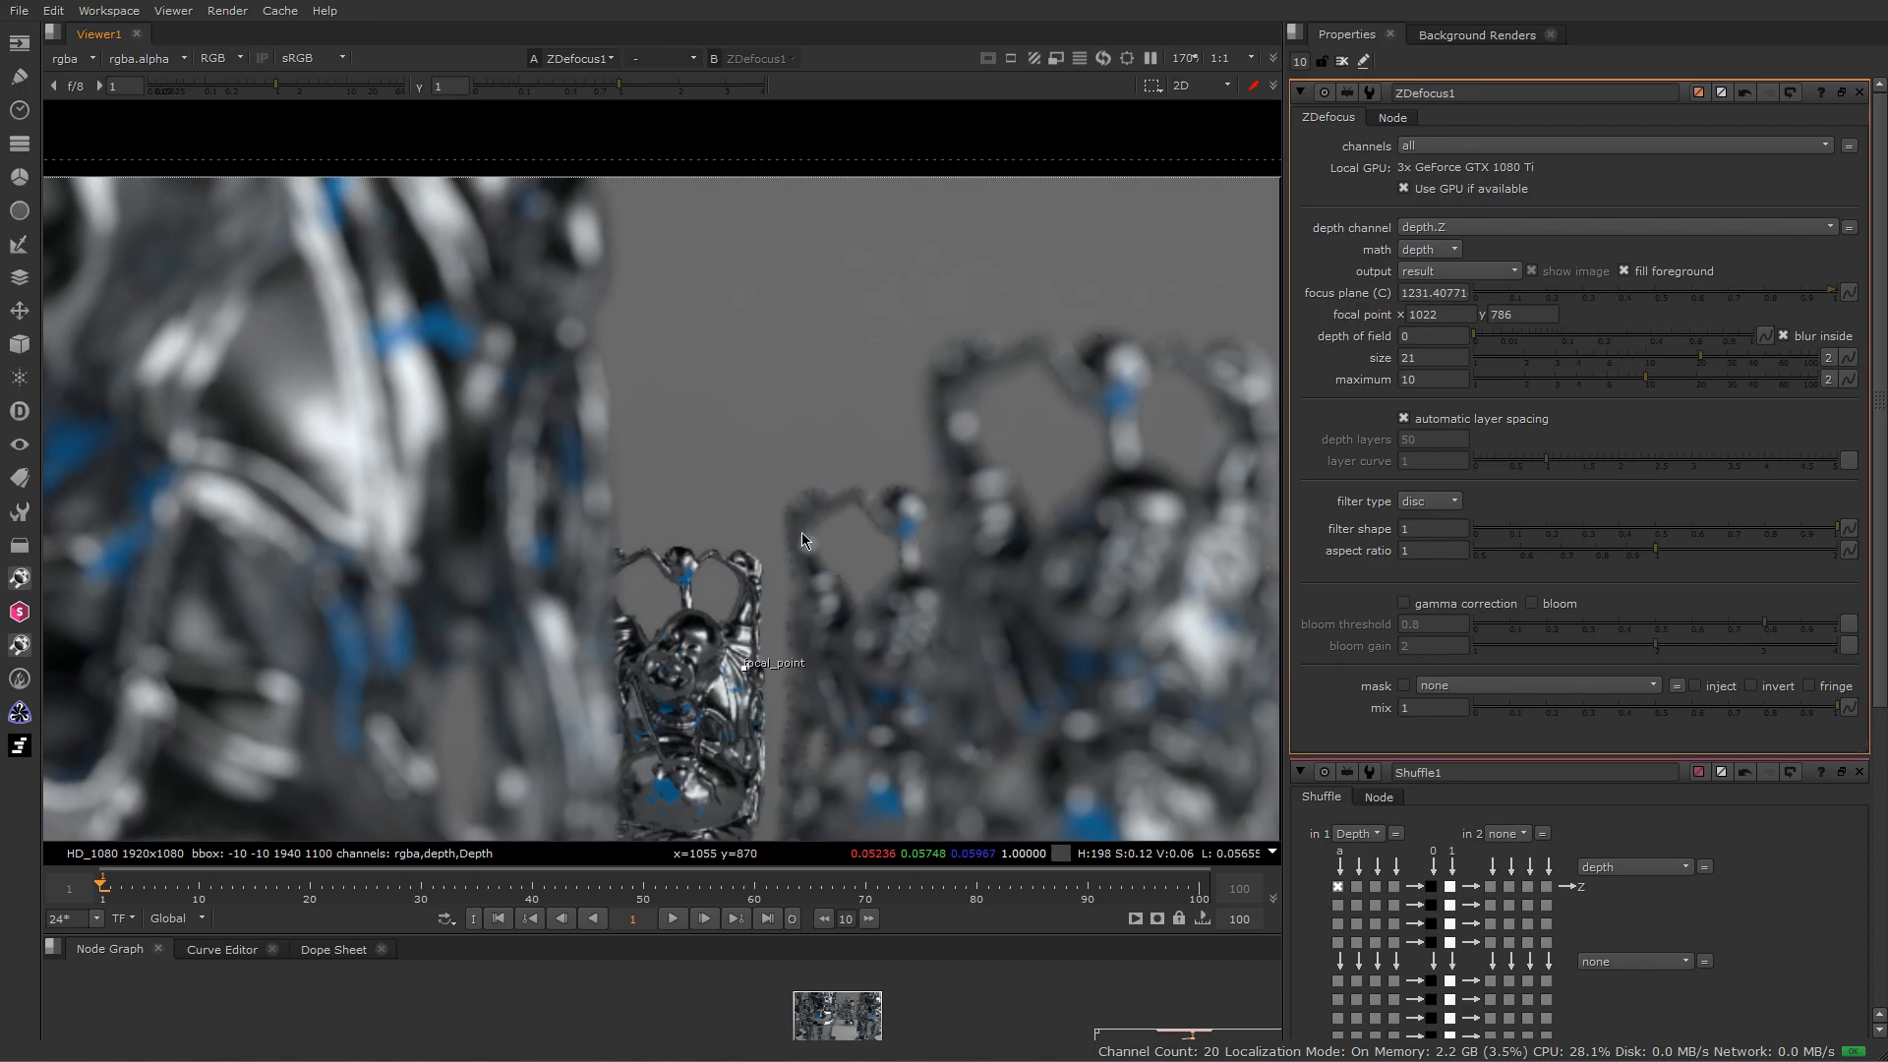
scroll(798, 548, "up", 8)
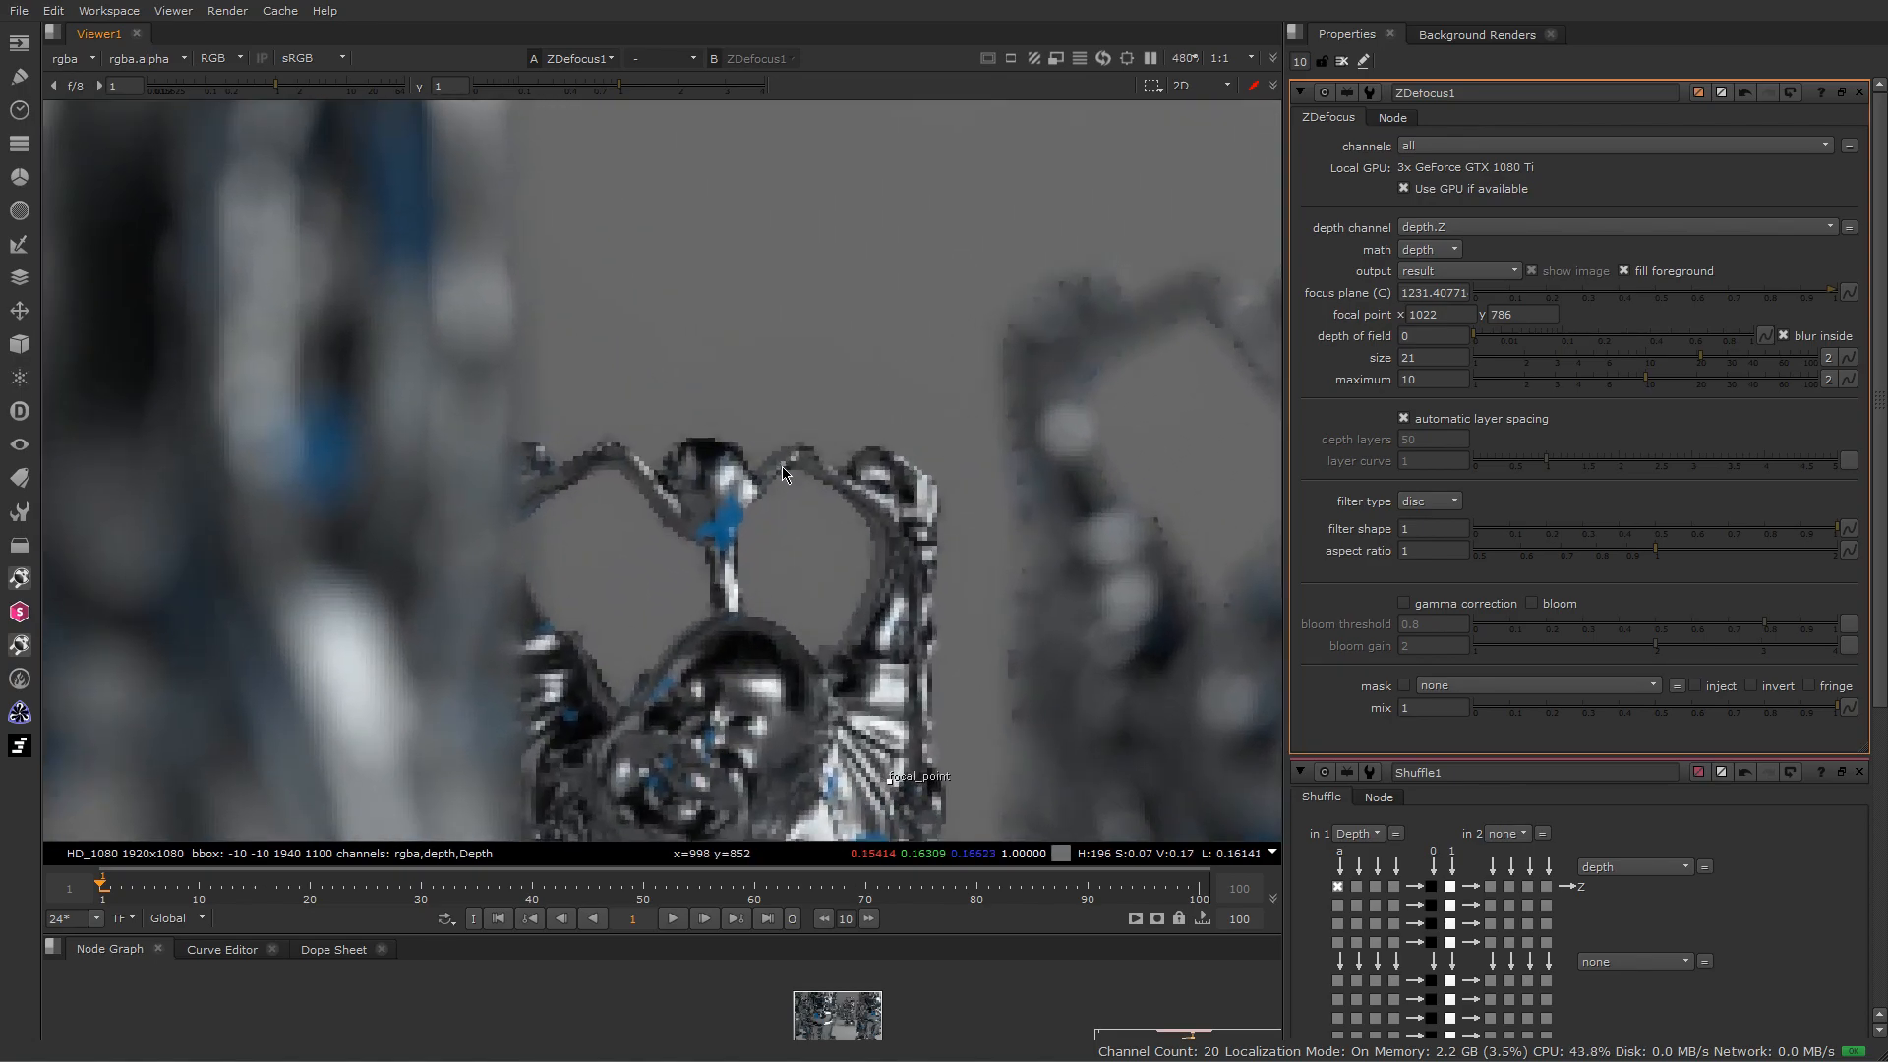
scroll(893, 495, "down", 6)
scroll(836, 553, "up", 3)
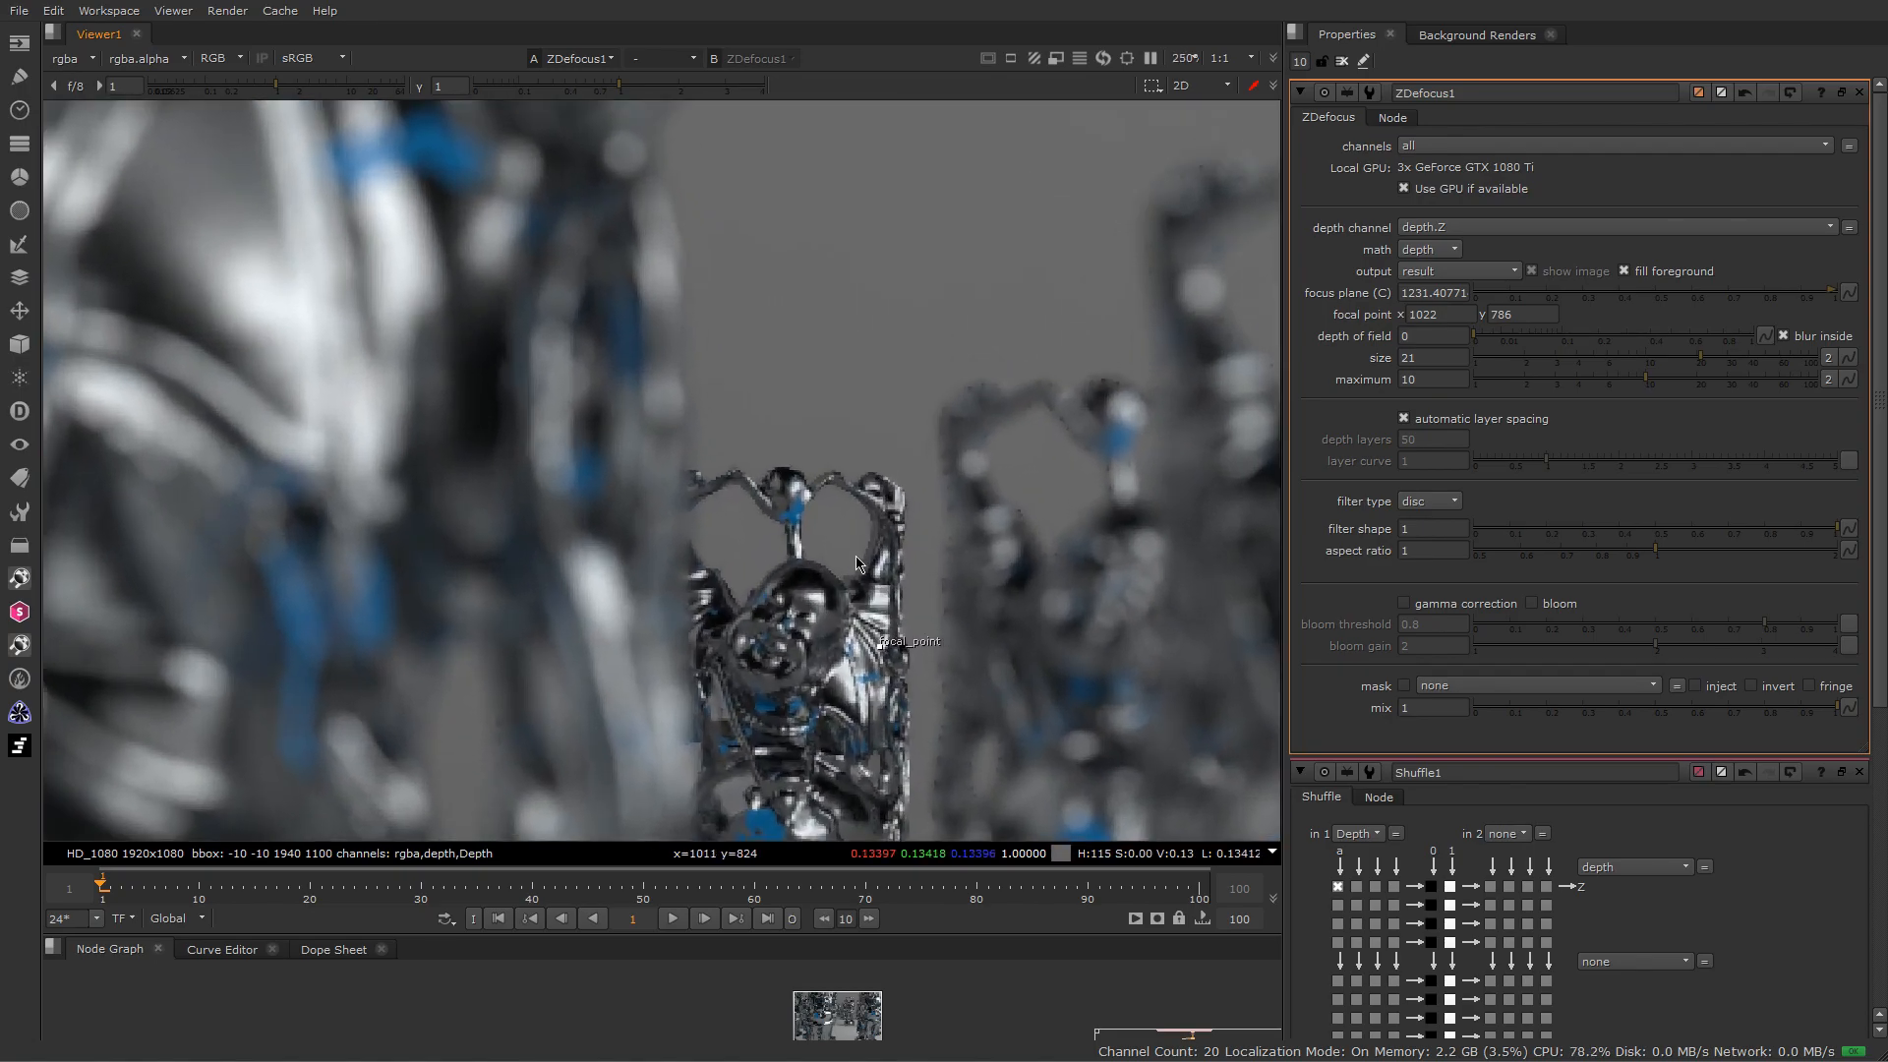
scroll(732, 562, "down", 4)
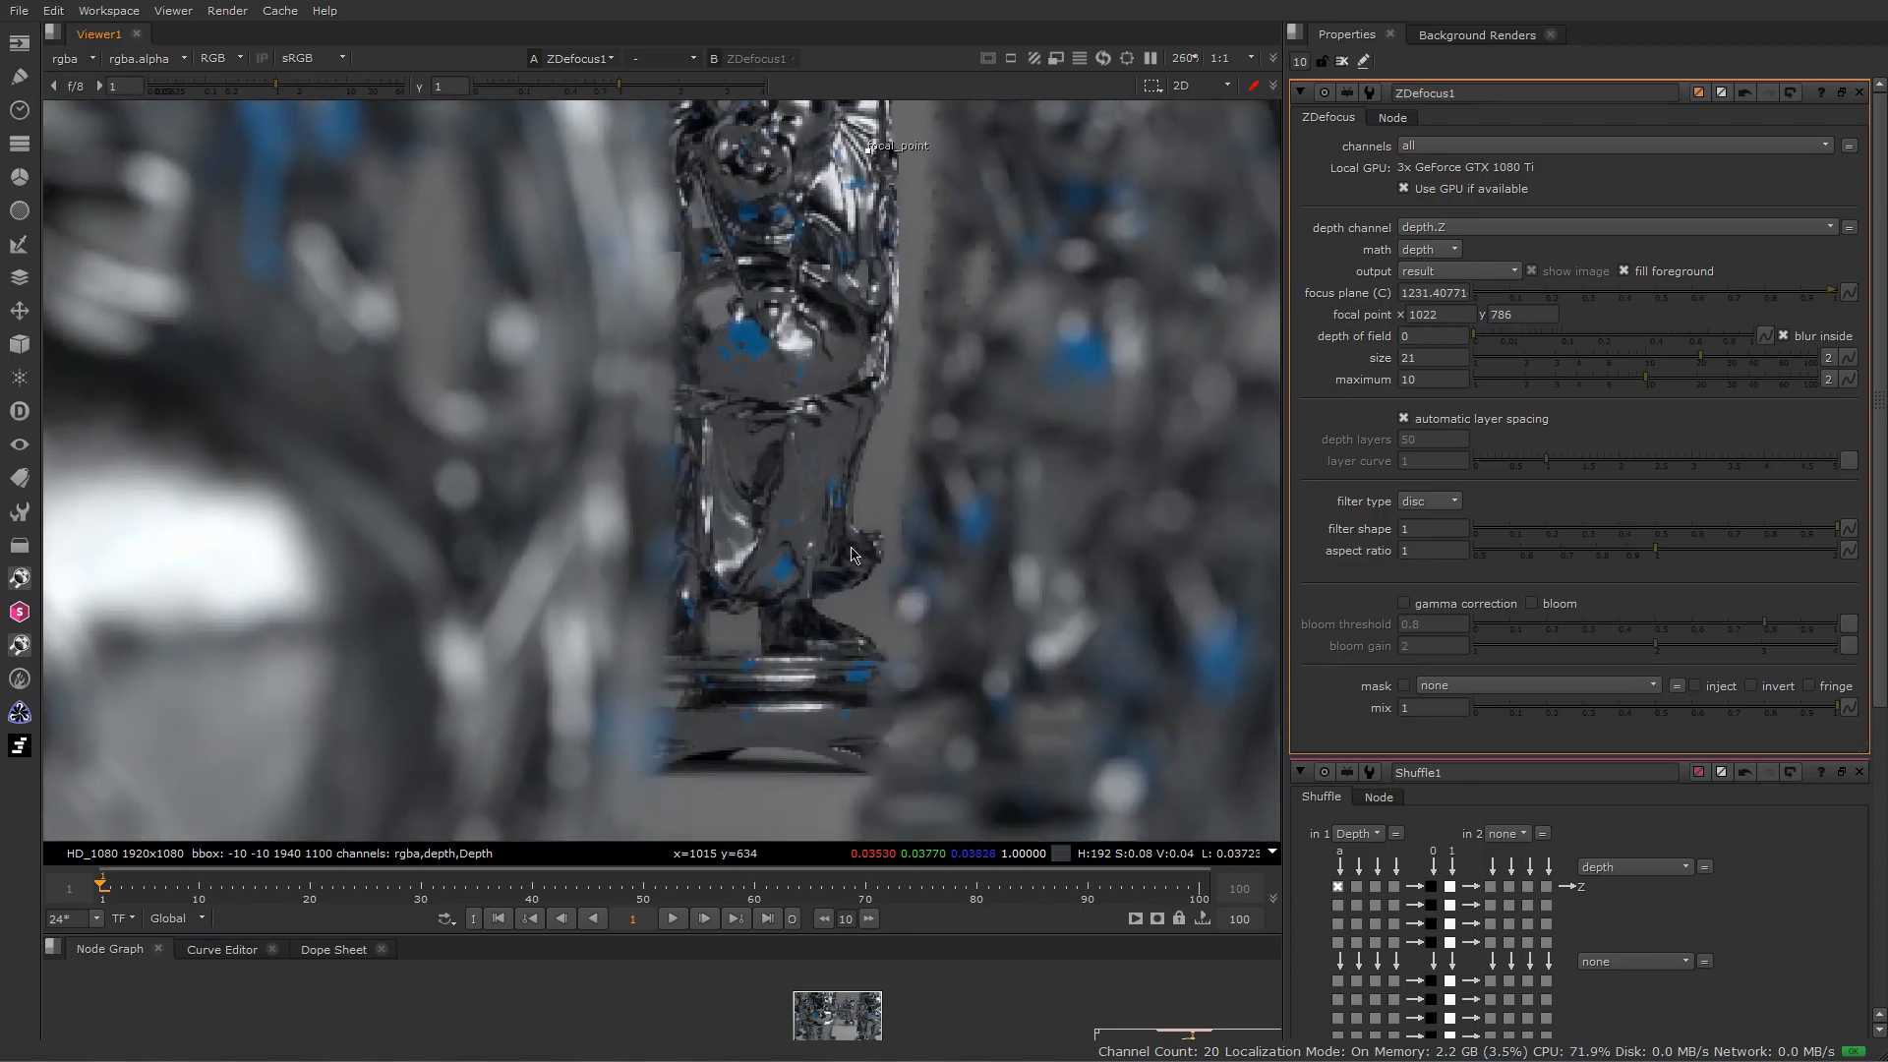
scroll(757, 553, "down", 3)
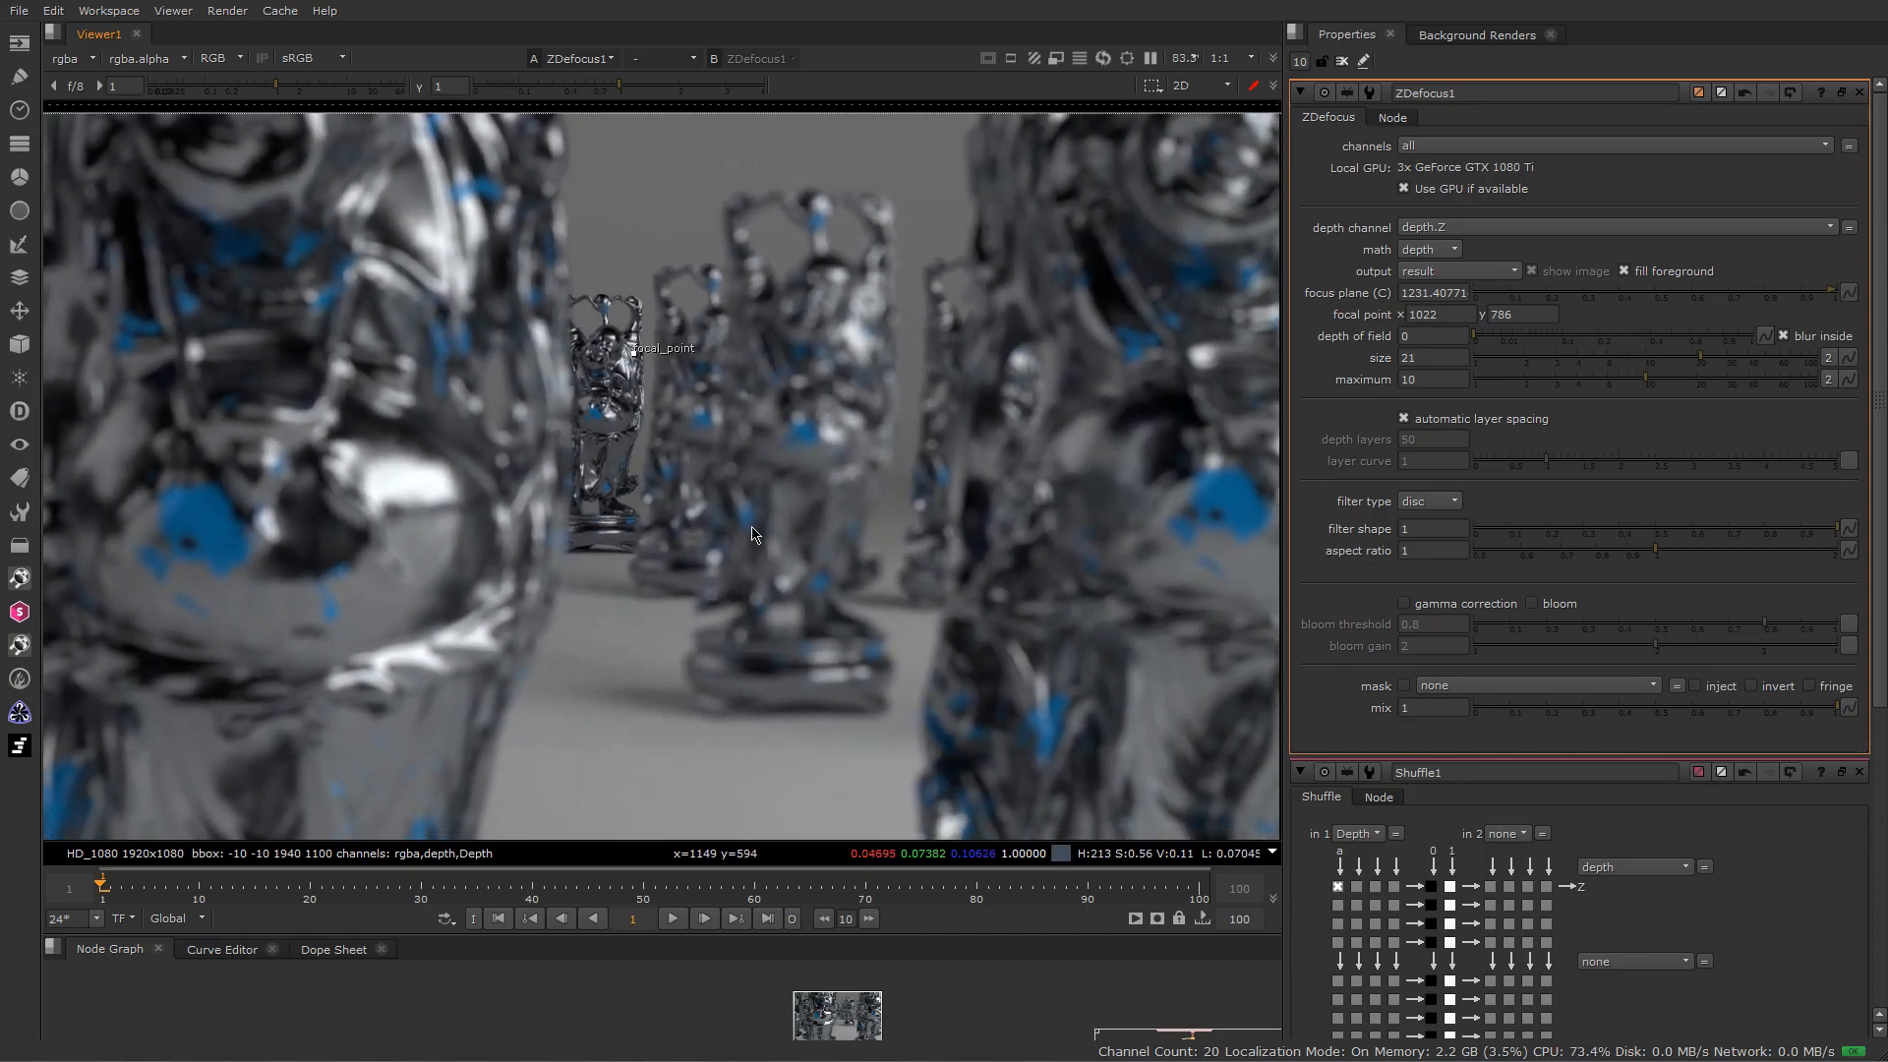
- Switch to Cinema 4D, set the Redshift Z depth AOV's filter type to Min Depth, and render the frame to the Picture Viewer
scroll(778, 551, "up", 1)
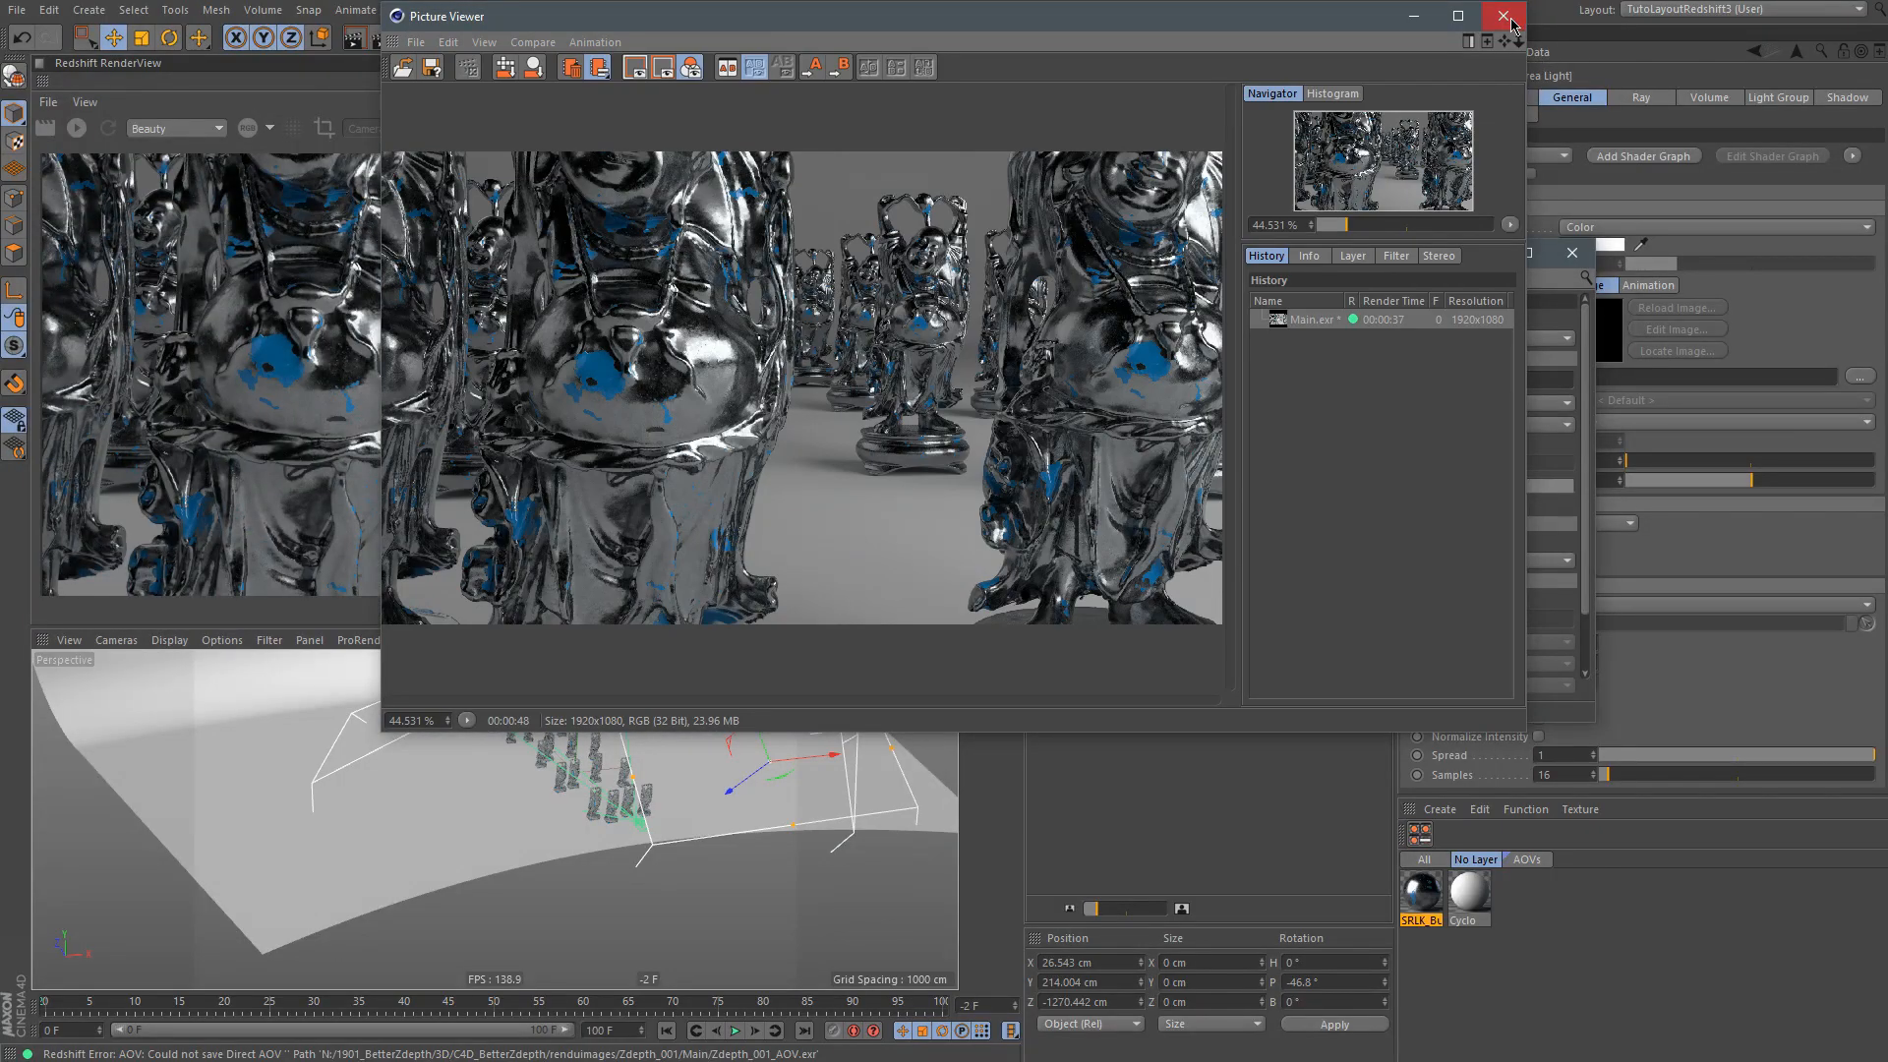
left_click(1511, 22)
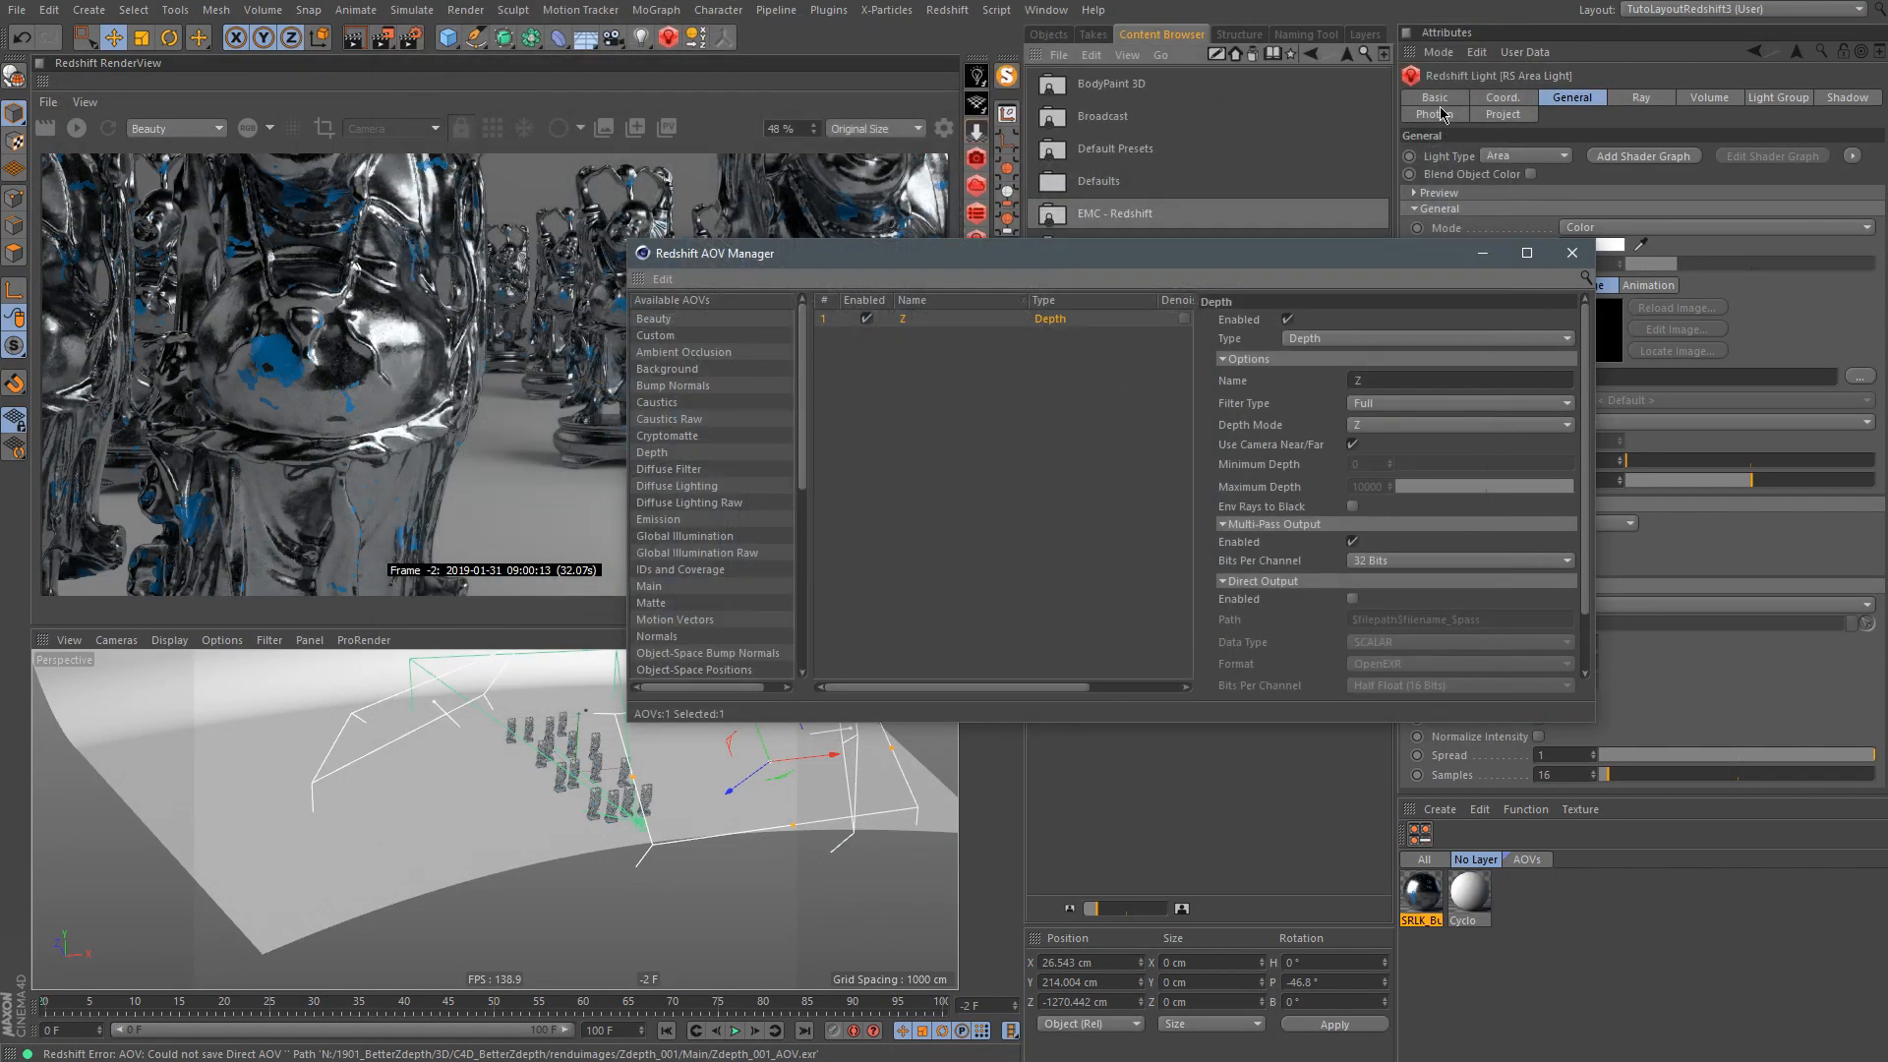
left_click(1377, 424)
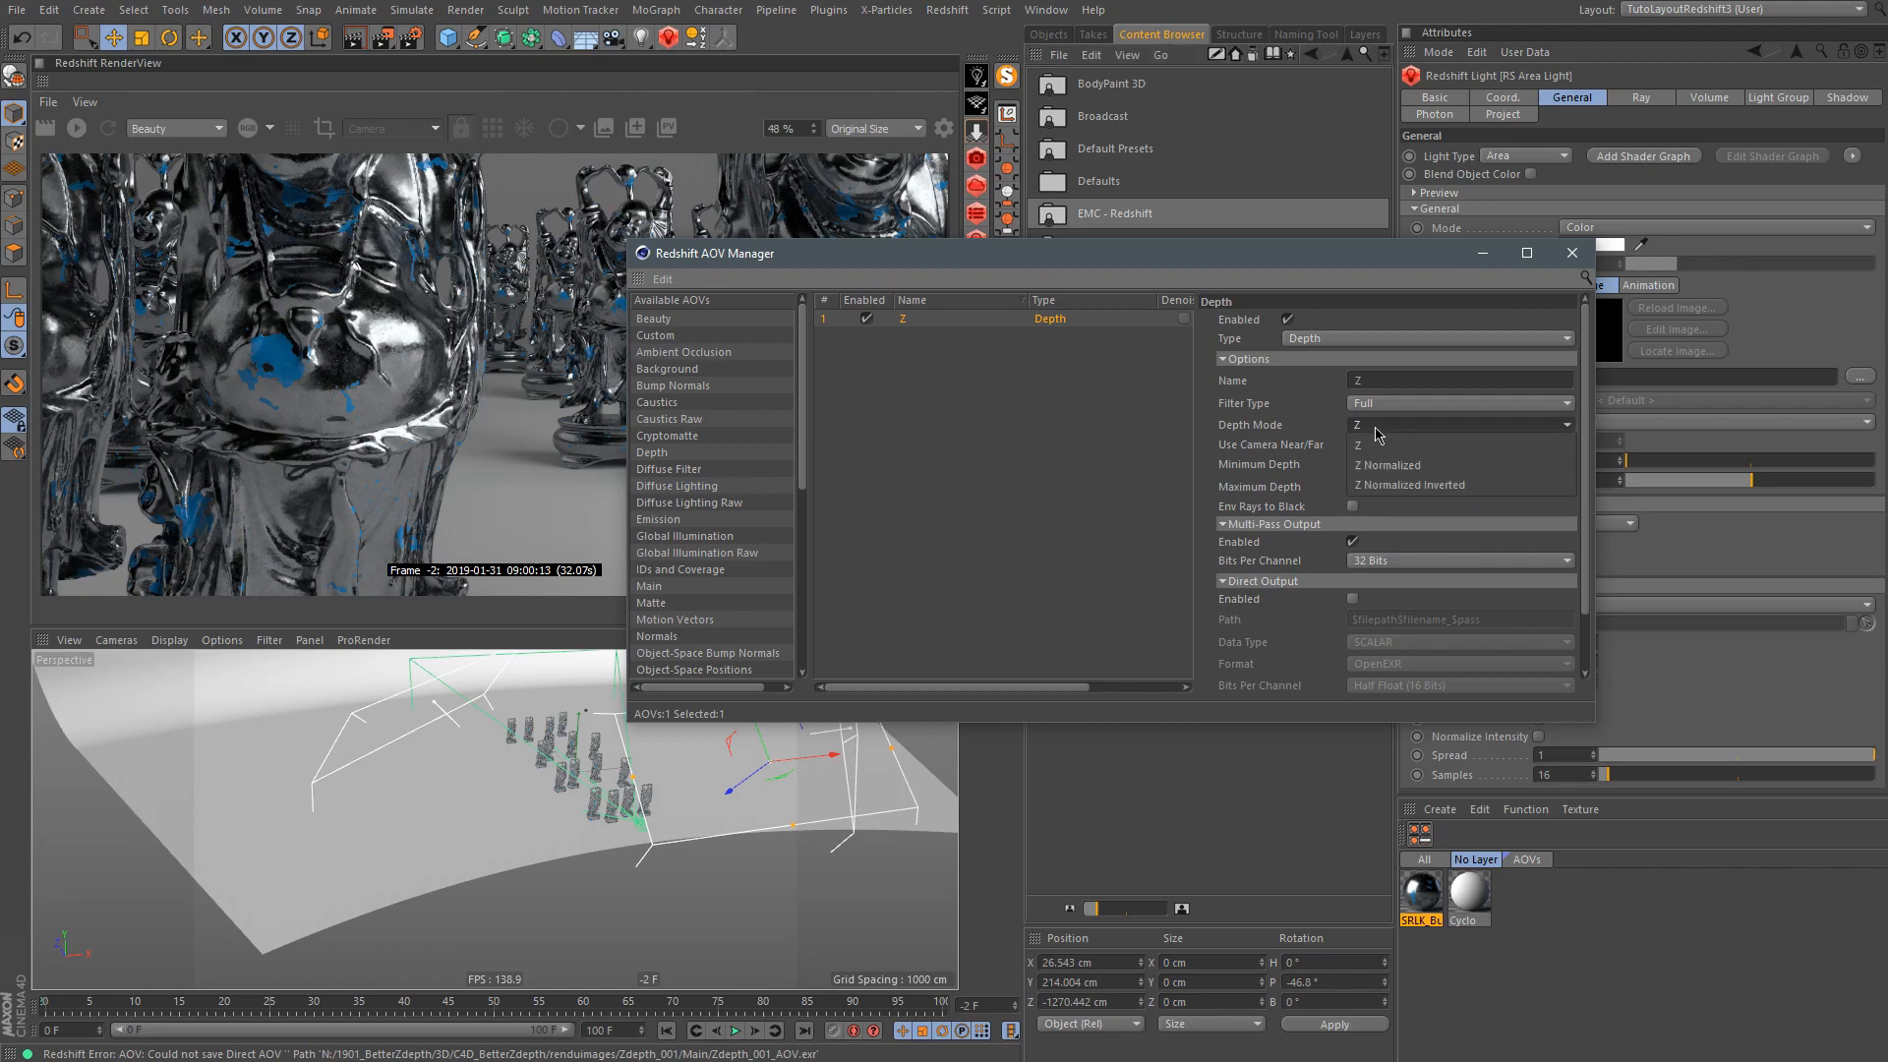
left_click(1322, 425)
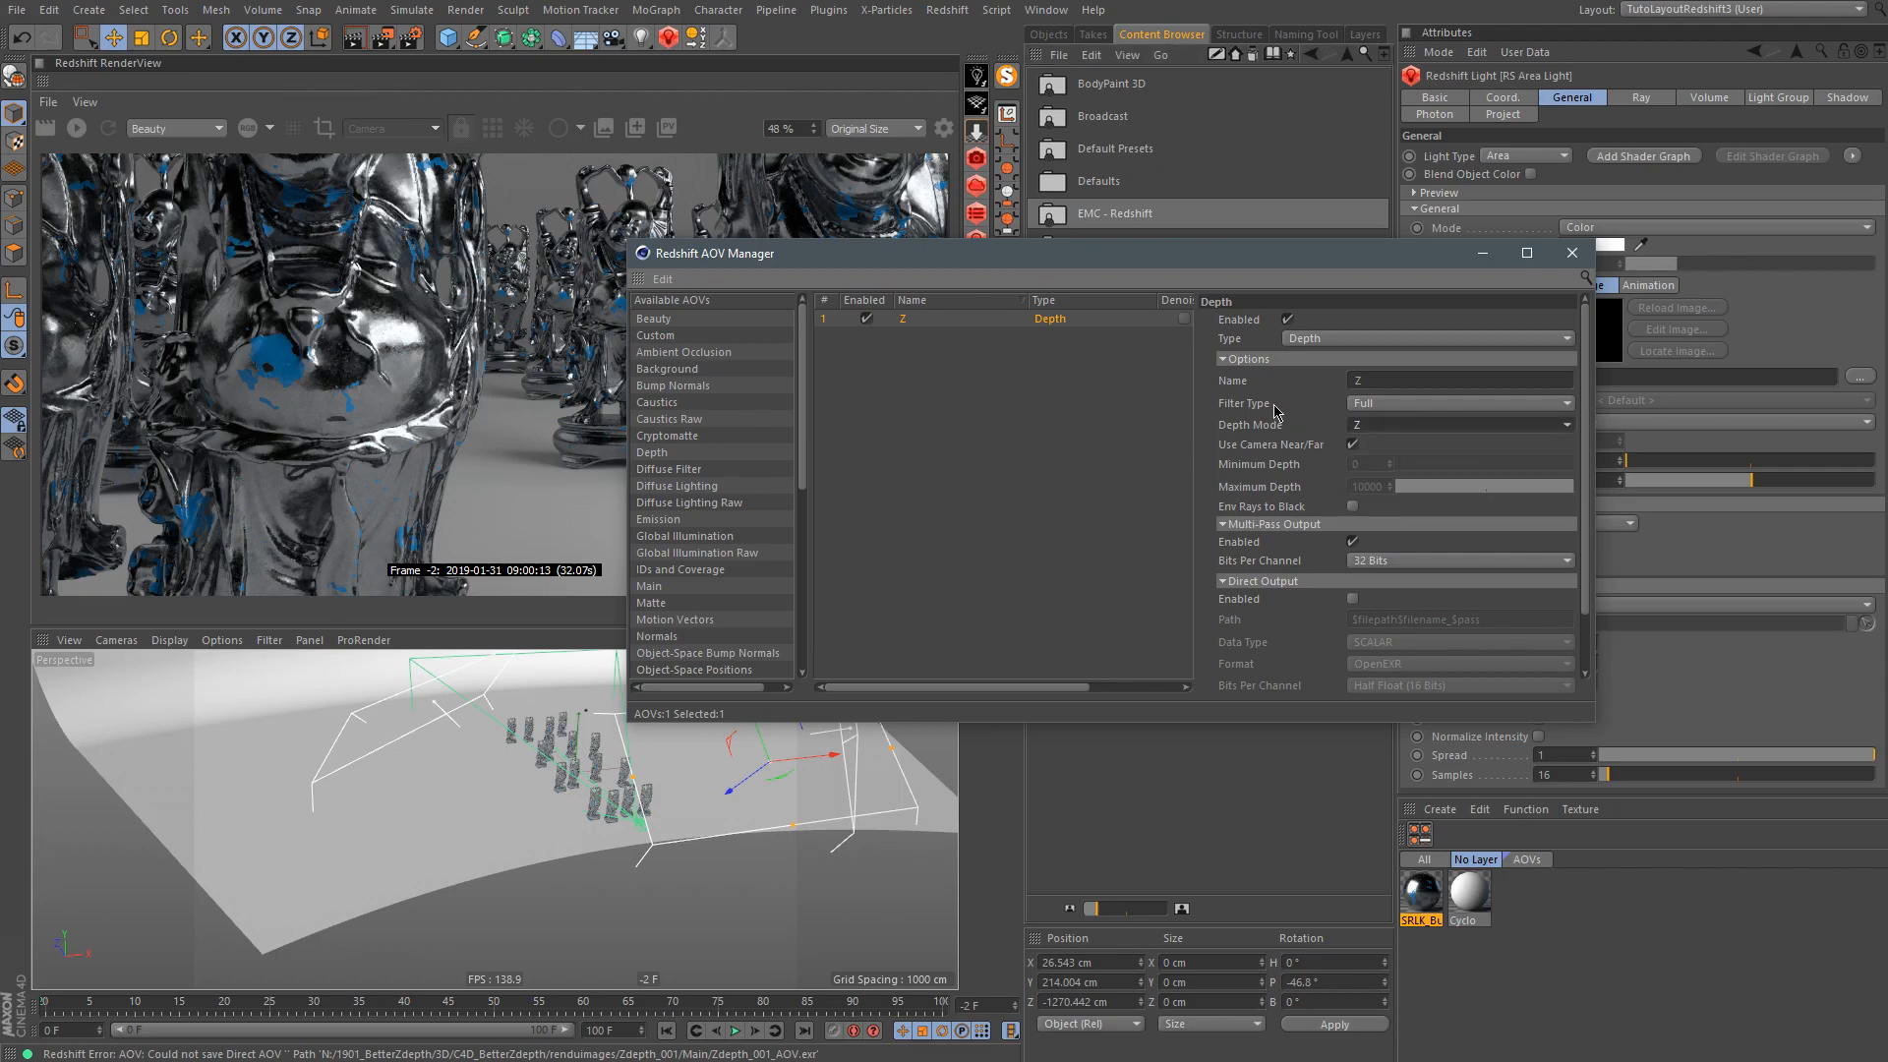
left_click(1381, 413)
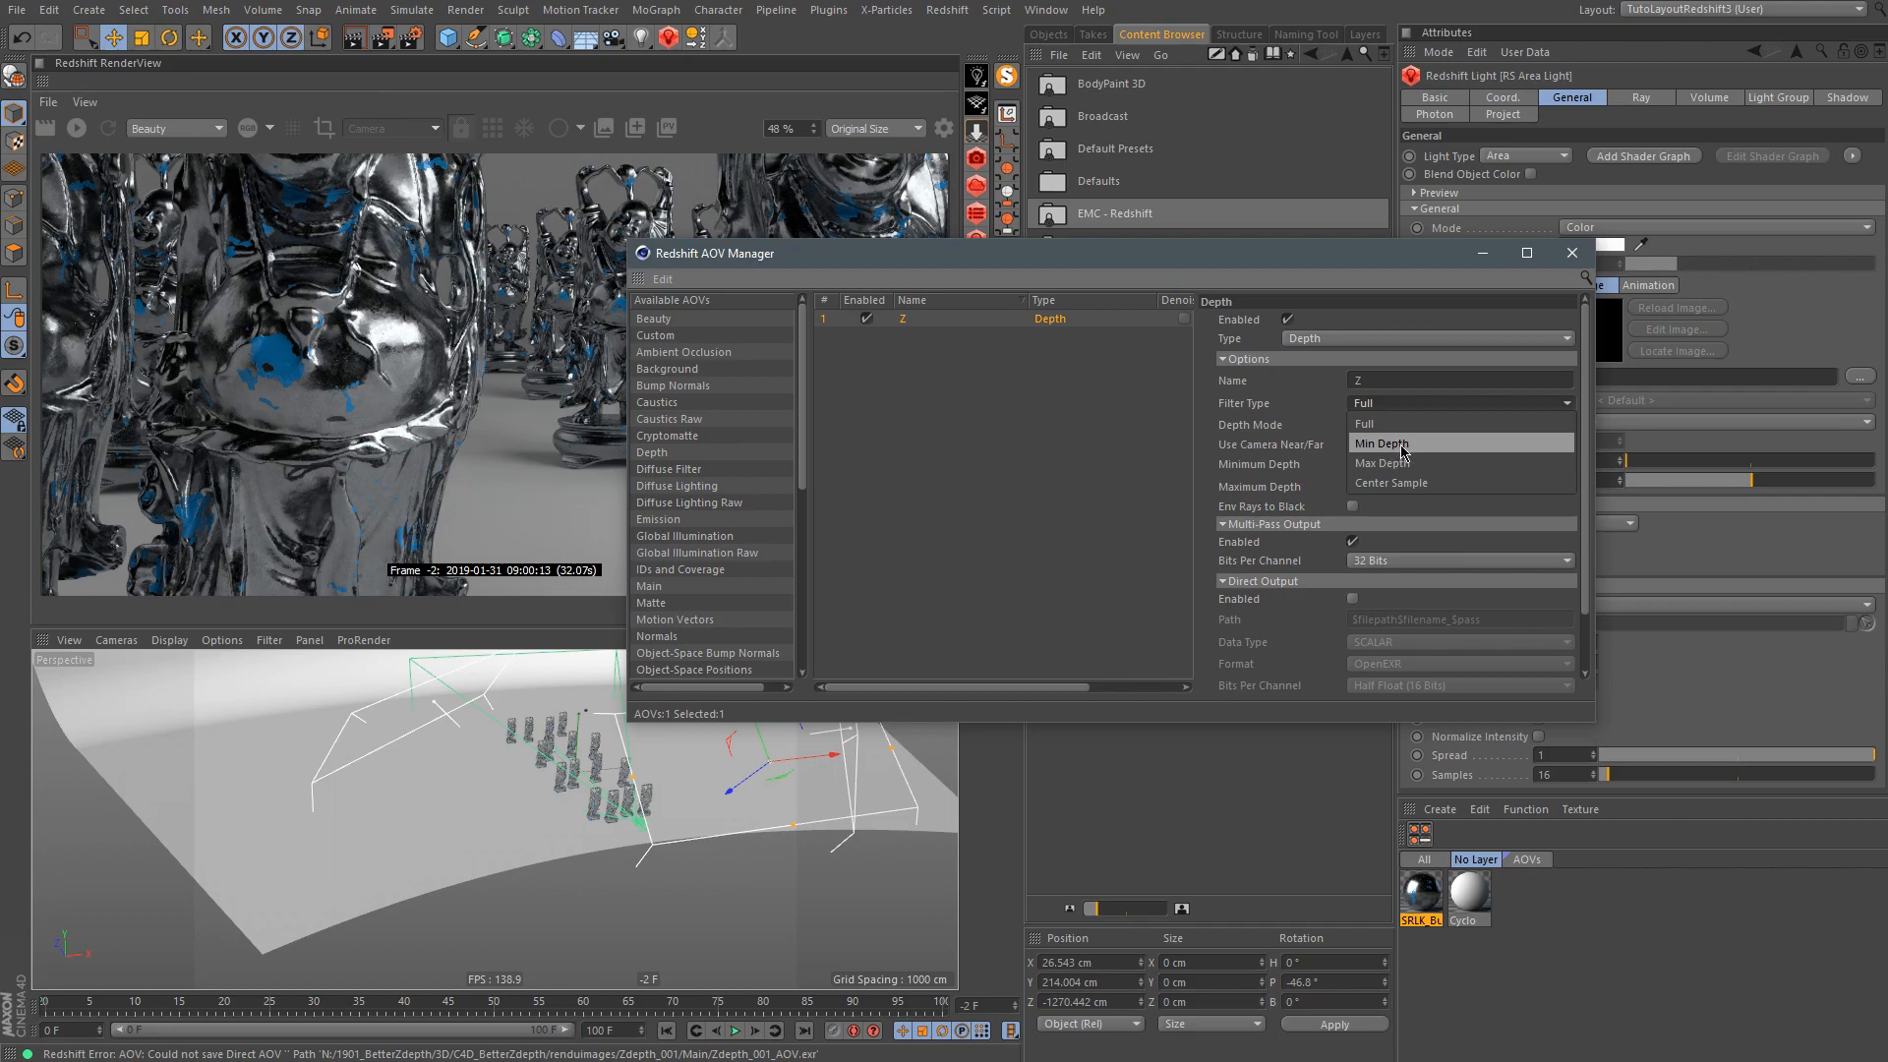
left_click(1403, 451)
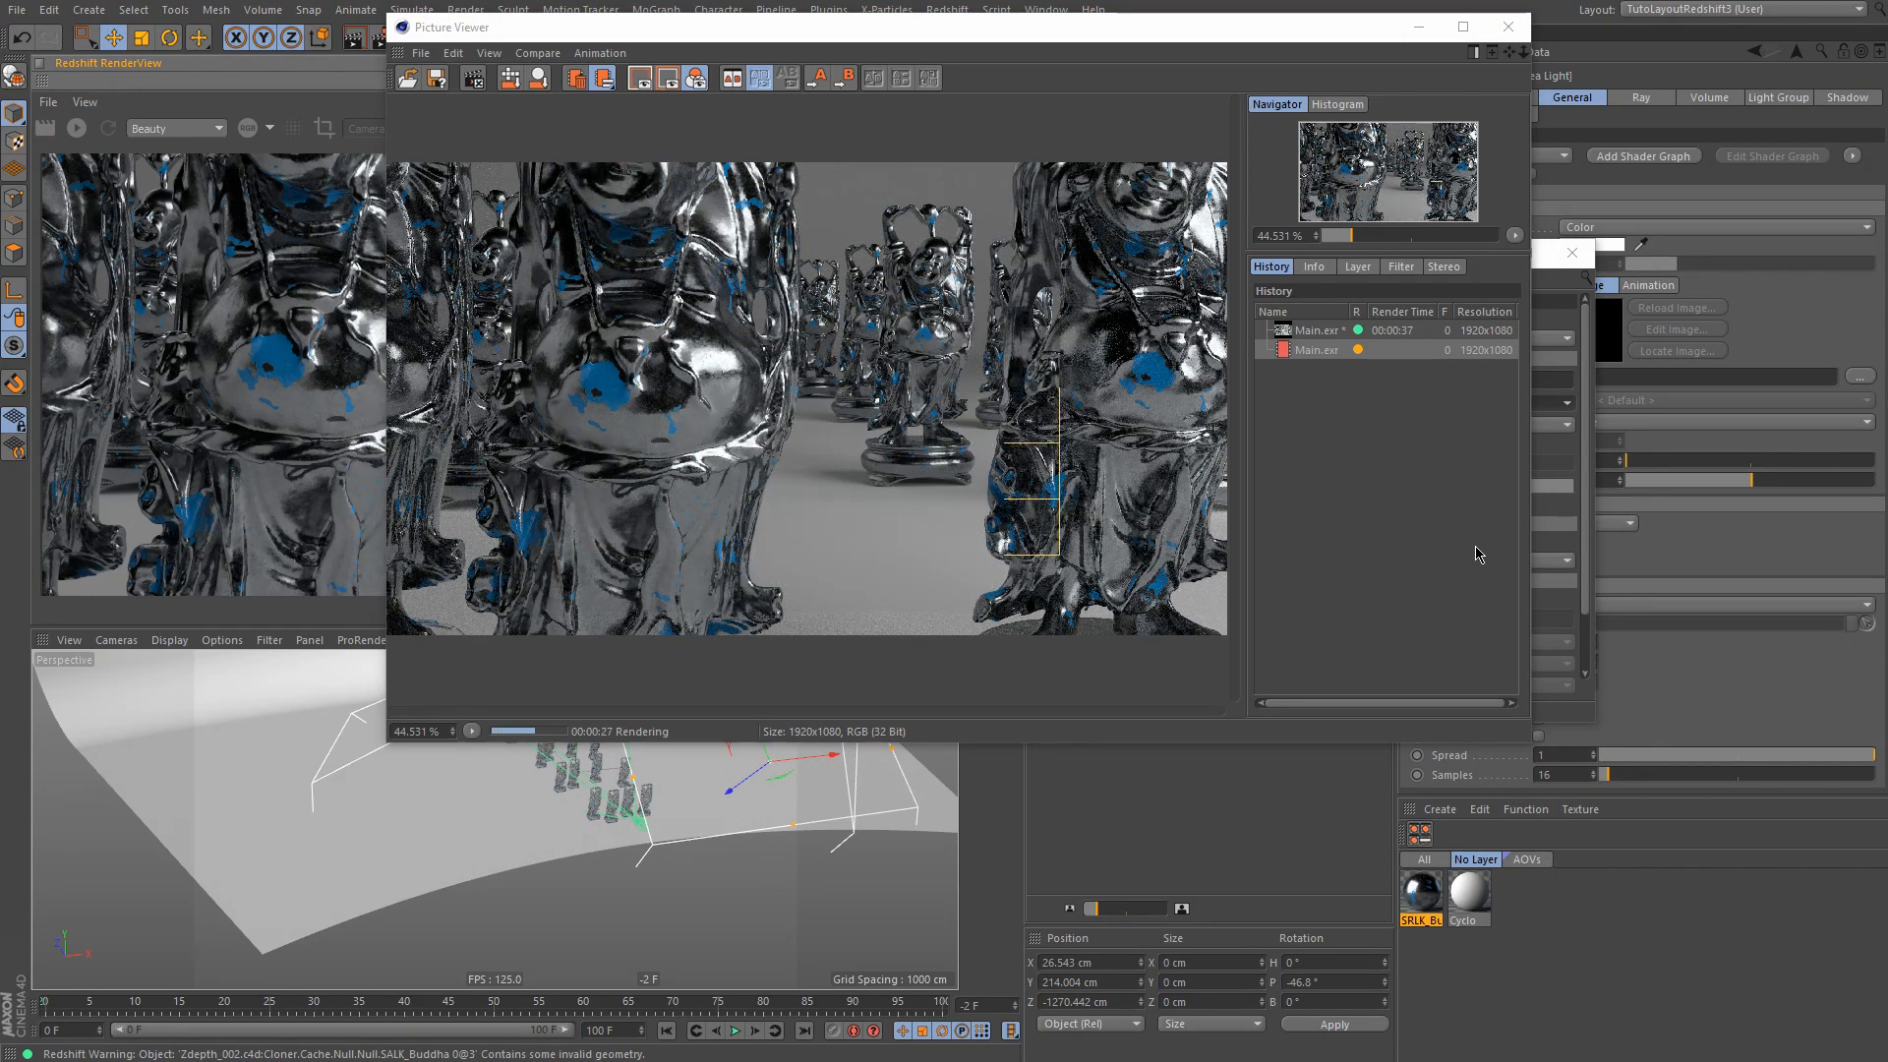
left_click(1885, 531)
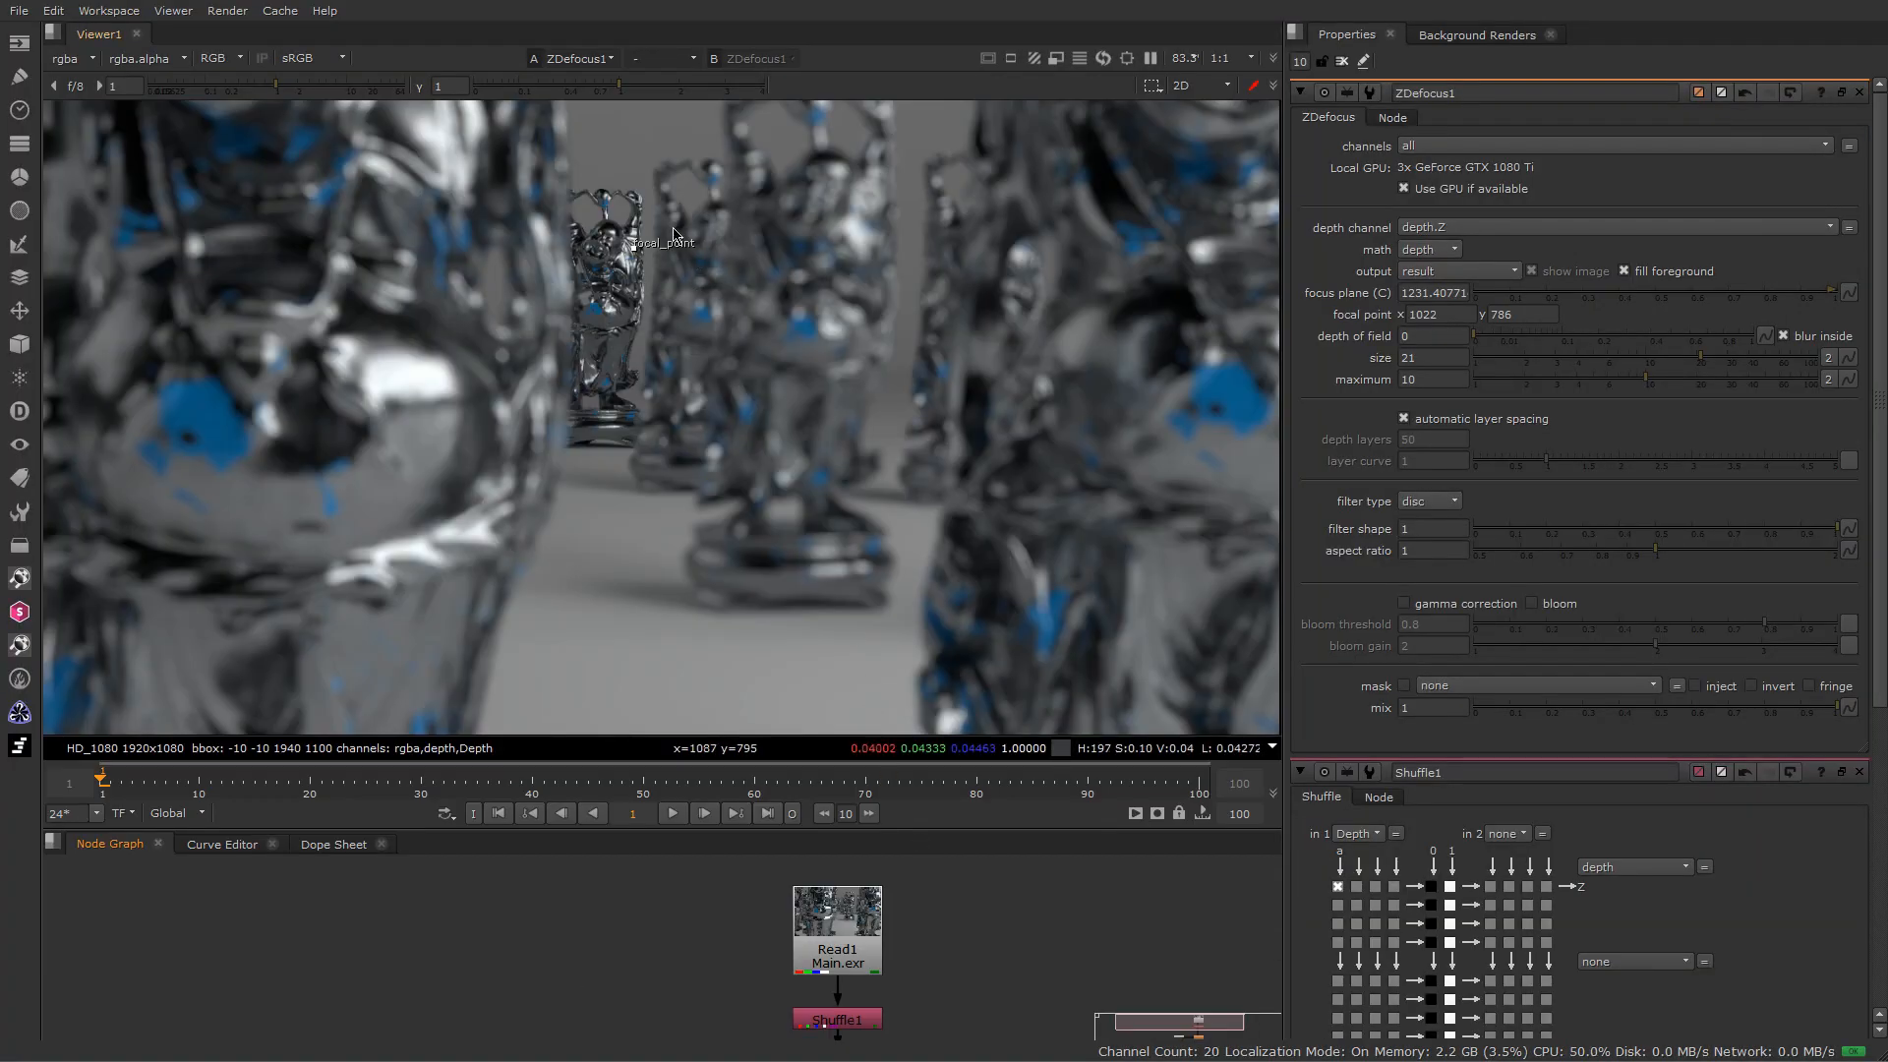
- Back in Nuke, add a second Read node beside Read1 and load Main.exr from the Zdepth_002/Main render folder
middle_click_drag(856, 968, 584, 961)
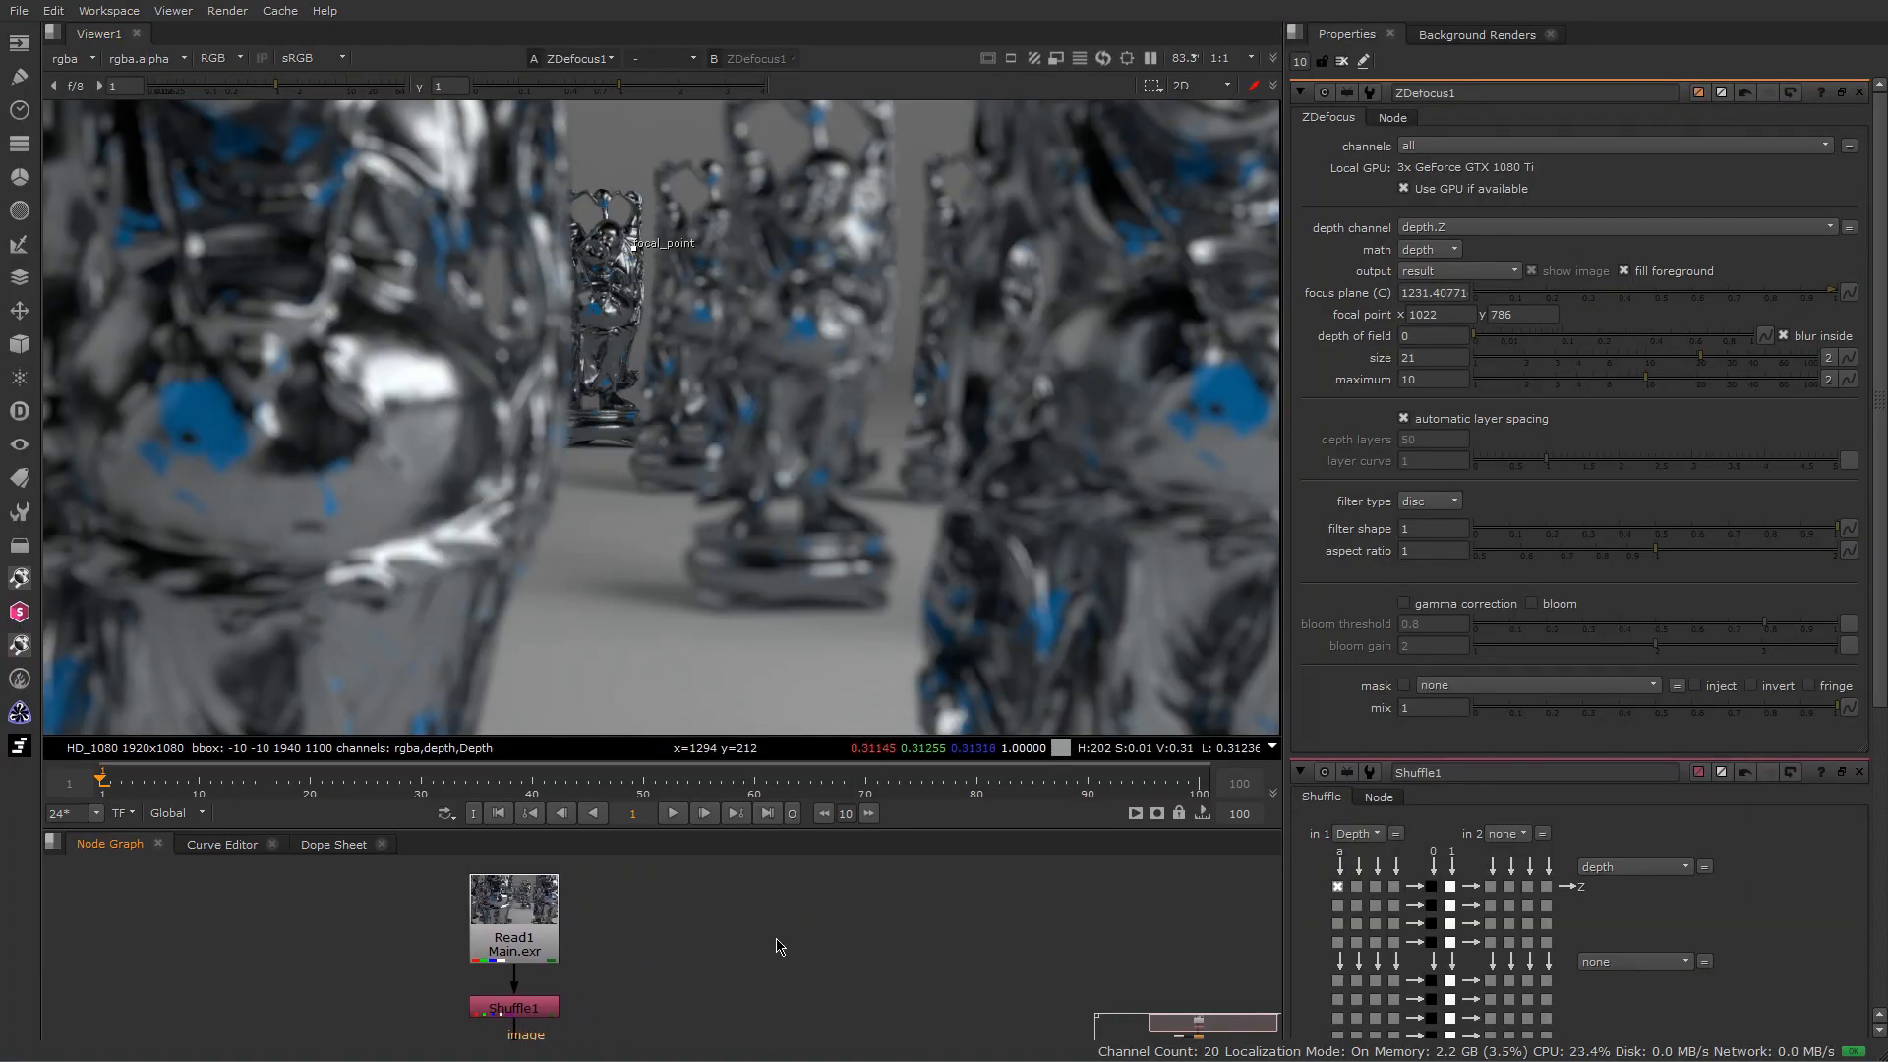
key("r")
left_click(581, 180)
left_click(581, 180)
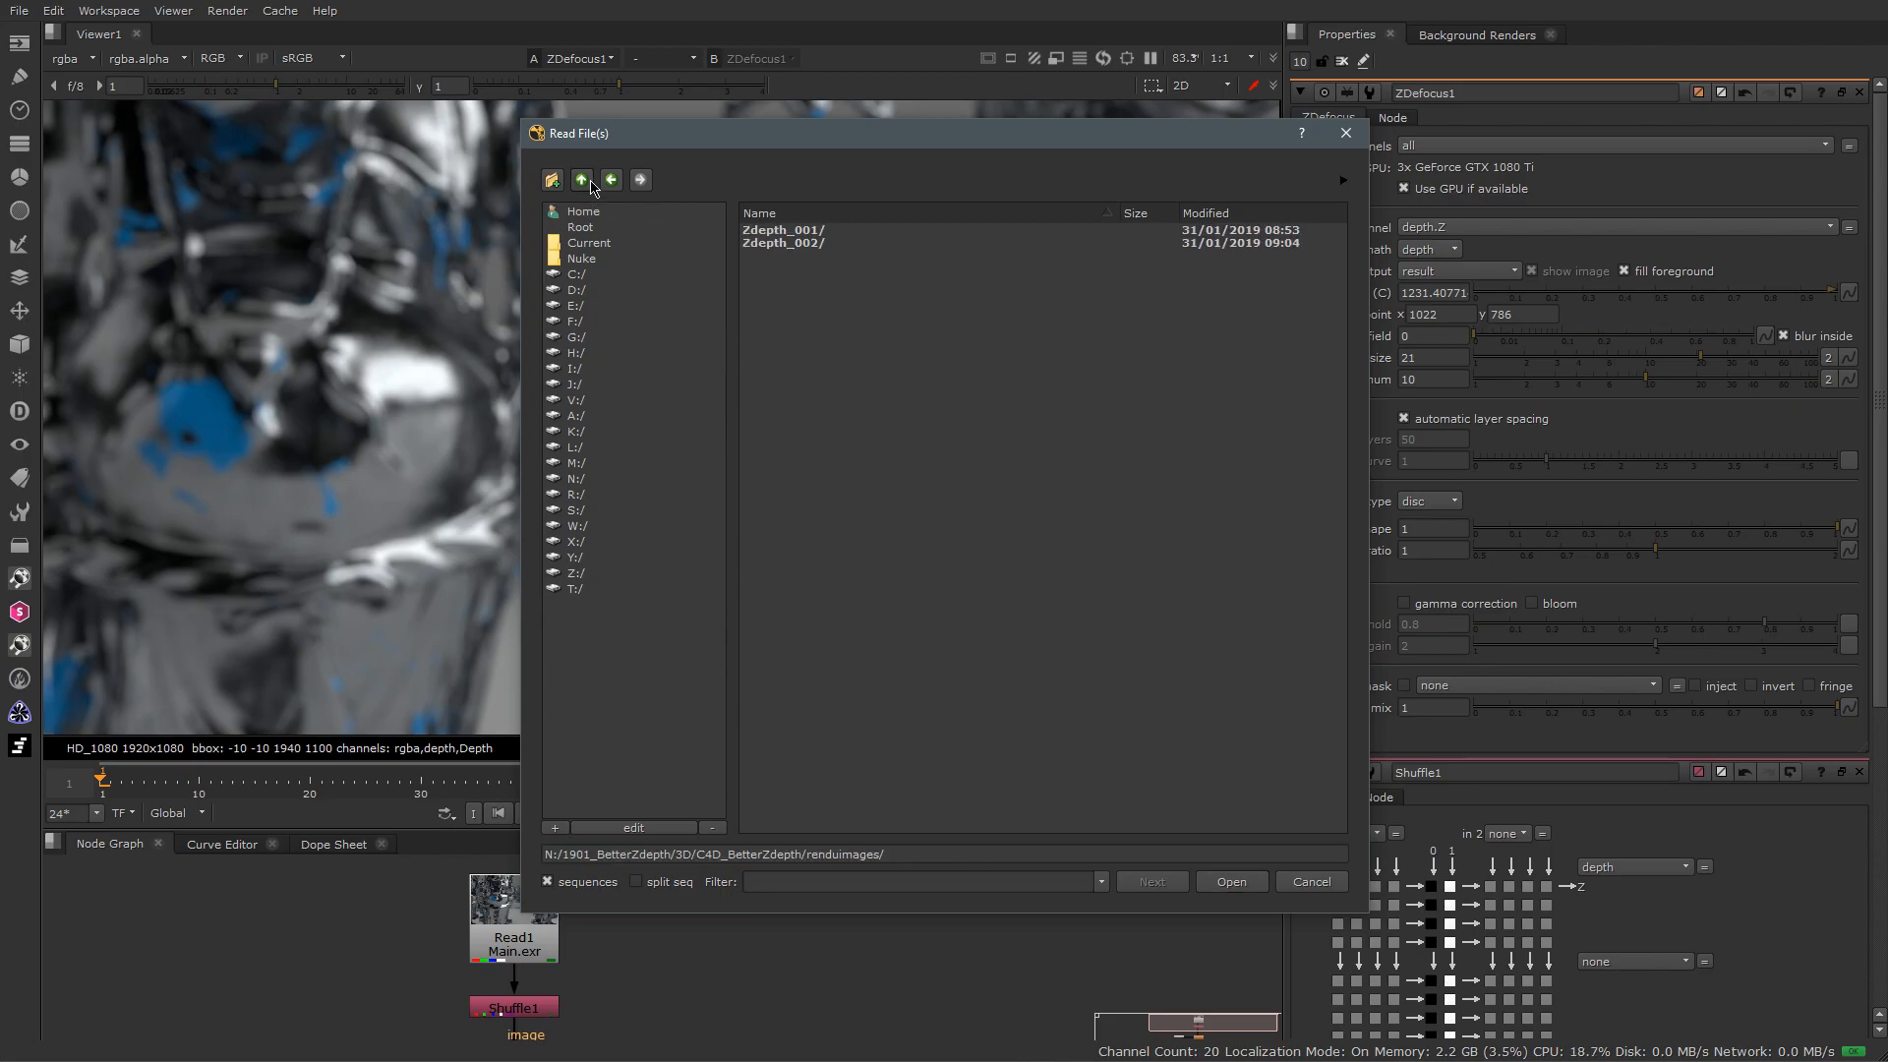
left_click(815, 245)
double_click(804, 241)
double_click(795, 232)
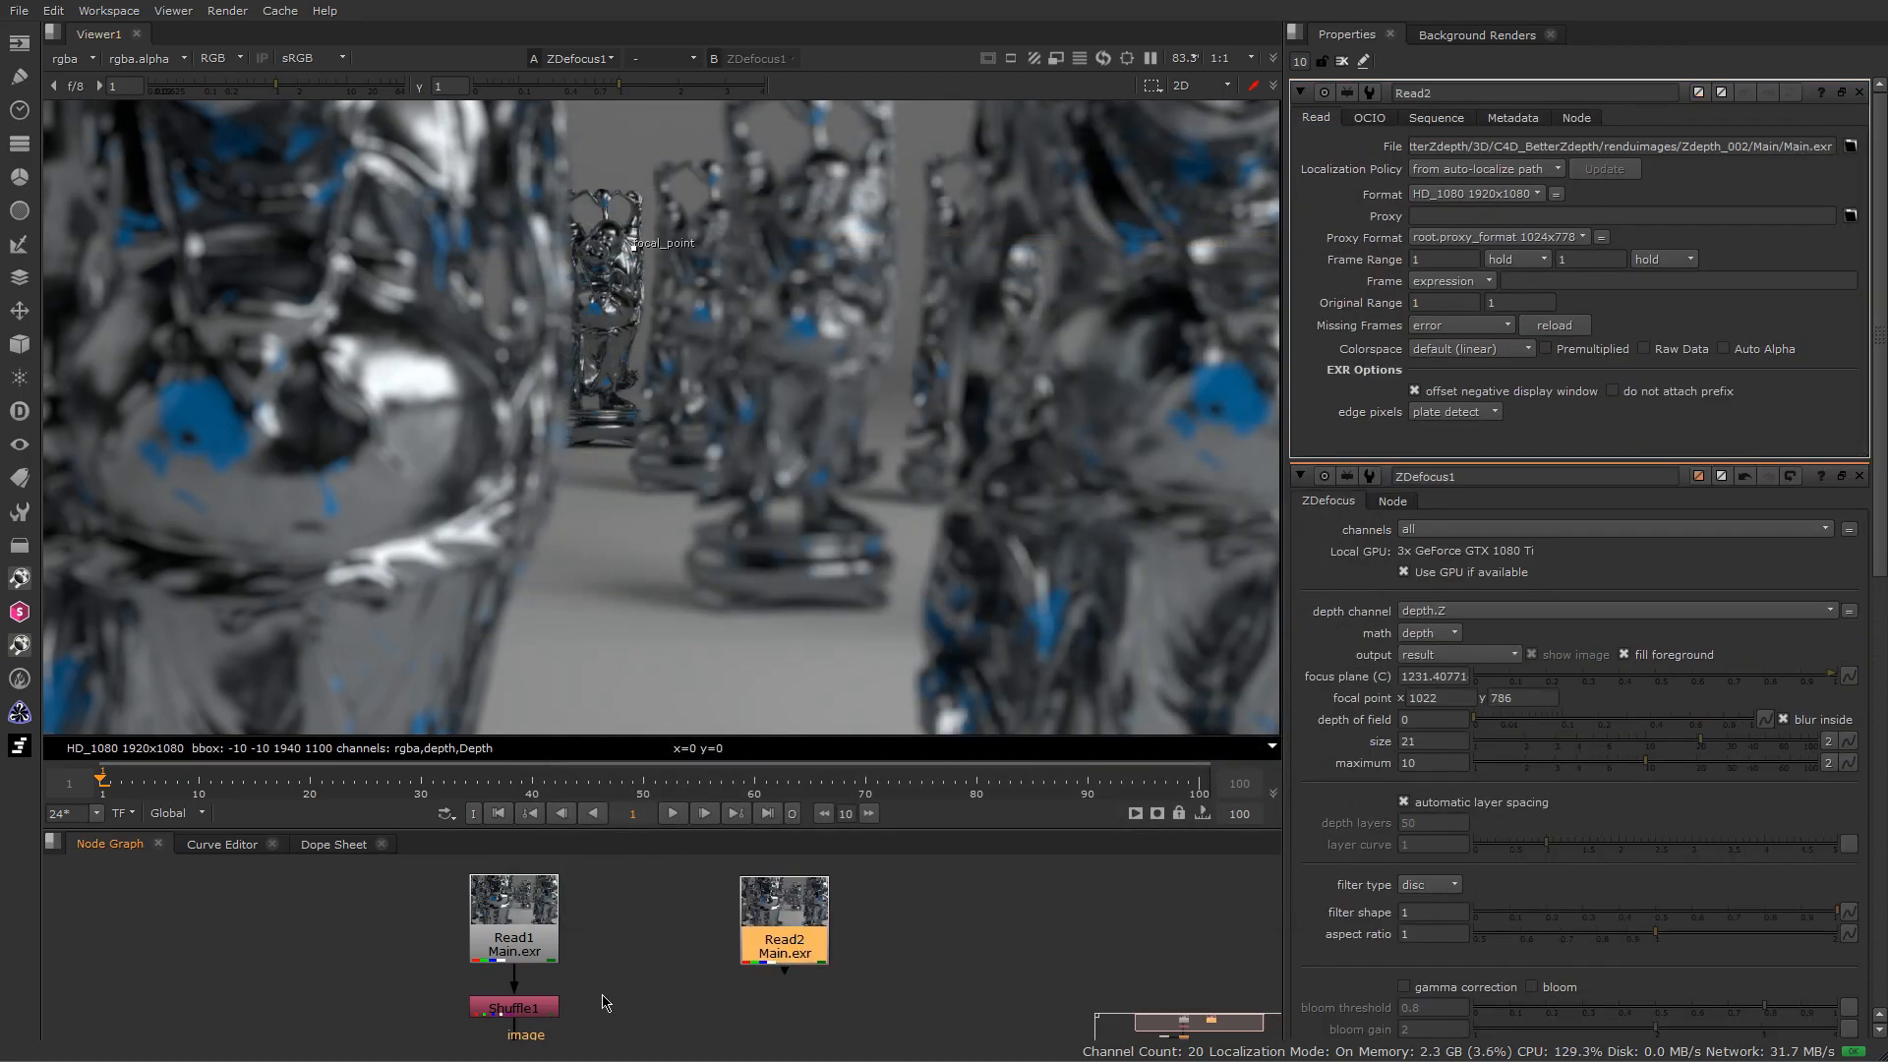
- Duplicate the Shuffle1 and ZDefocus1 nodes beneath Read2 and connect the copies to it
mouse_move(678, 996)
middle_mouse_down()
mouse_move(713, 950)
mouse_move(685, 960)
middle_mouse_up()
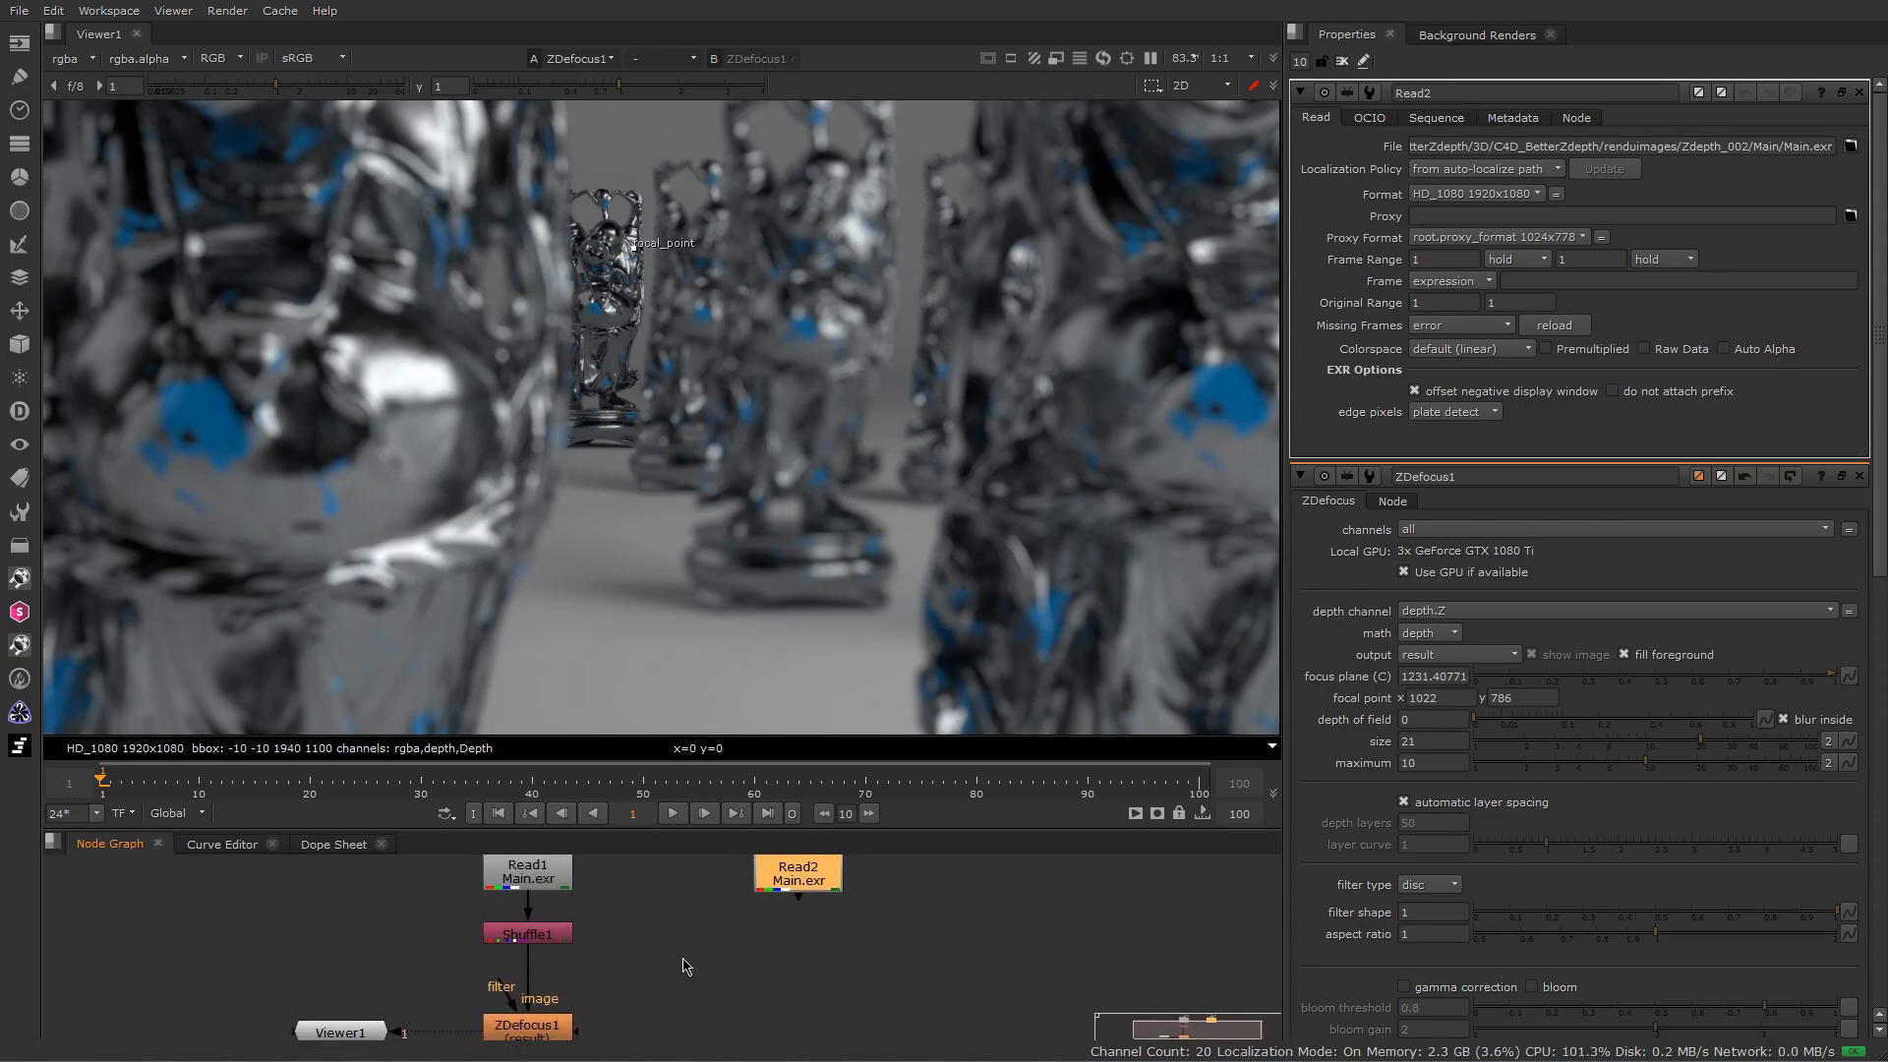
left_click(557, 1030)
left_click_drag(614, 922, 455, 1038)
left_click(804, 953)
key("ctrl+v")
left_click_drag(789, 916, 797, 864)
middle_click_drag(882, 973, 876, 935)
left_click(874, 951)
- Align Shuffle2 and ZDefocus2 beneath Read2, view the ZDefocus2 result, and enable GPU use on that node
double_click(826, 1008)
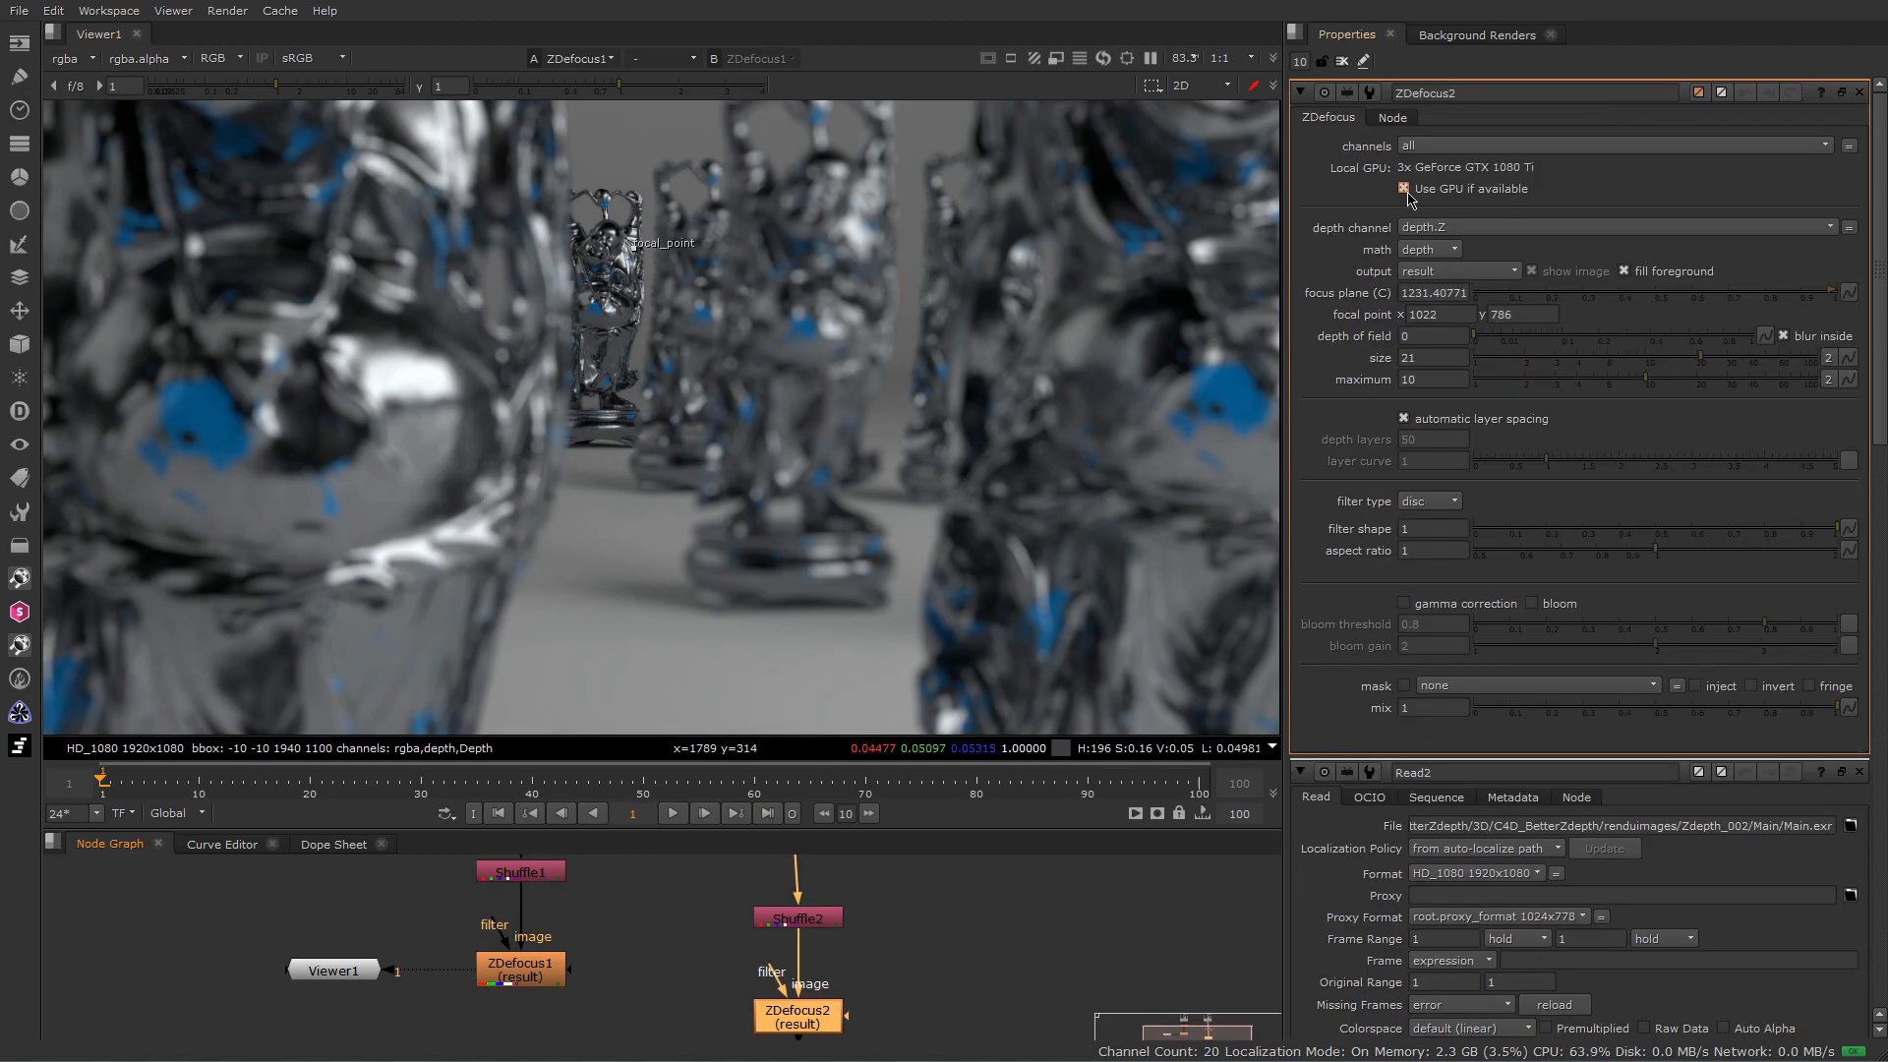
middle_click_drag(948, 943, 847, 965)
left_click_drag(802, 947, 798, 904)
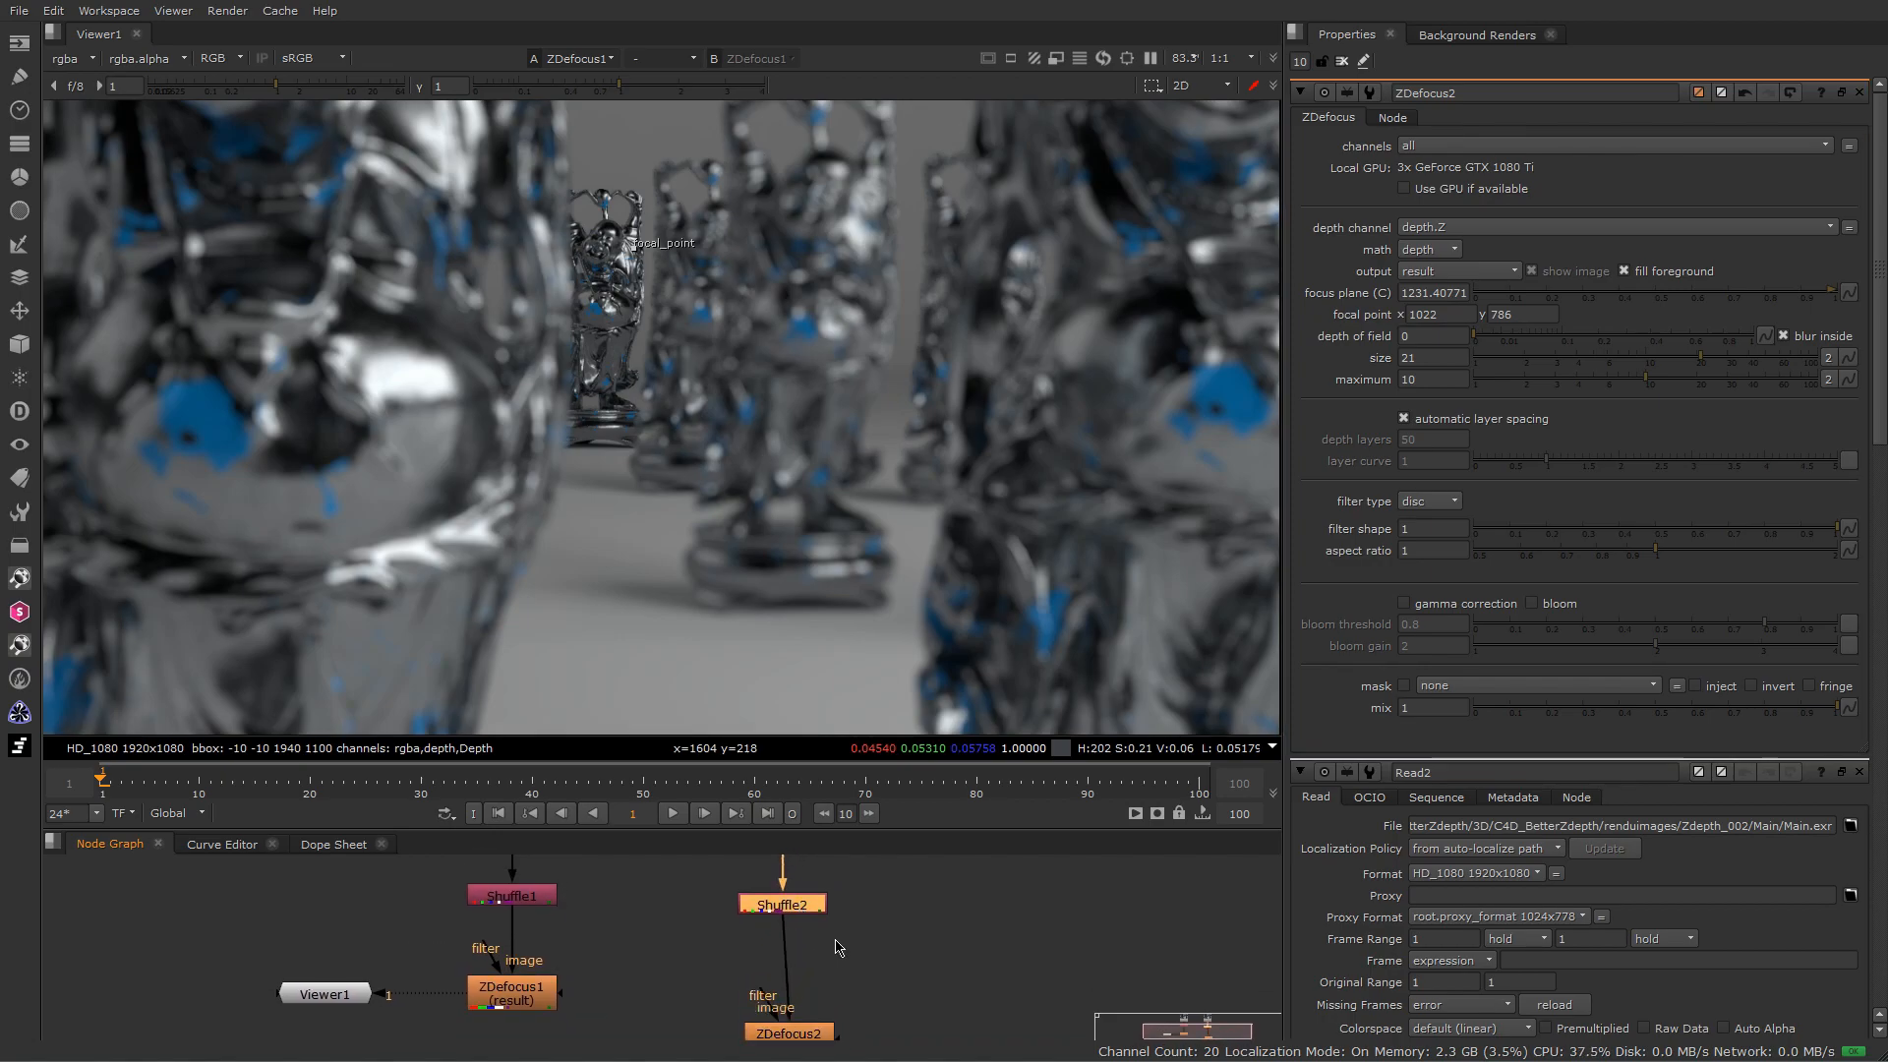
left_click_drag(810, 1035, 805, 985)
middle_click_drag(805, 990, 801, 993)
key("1")
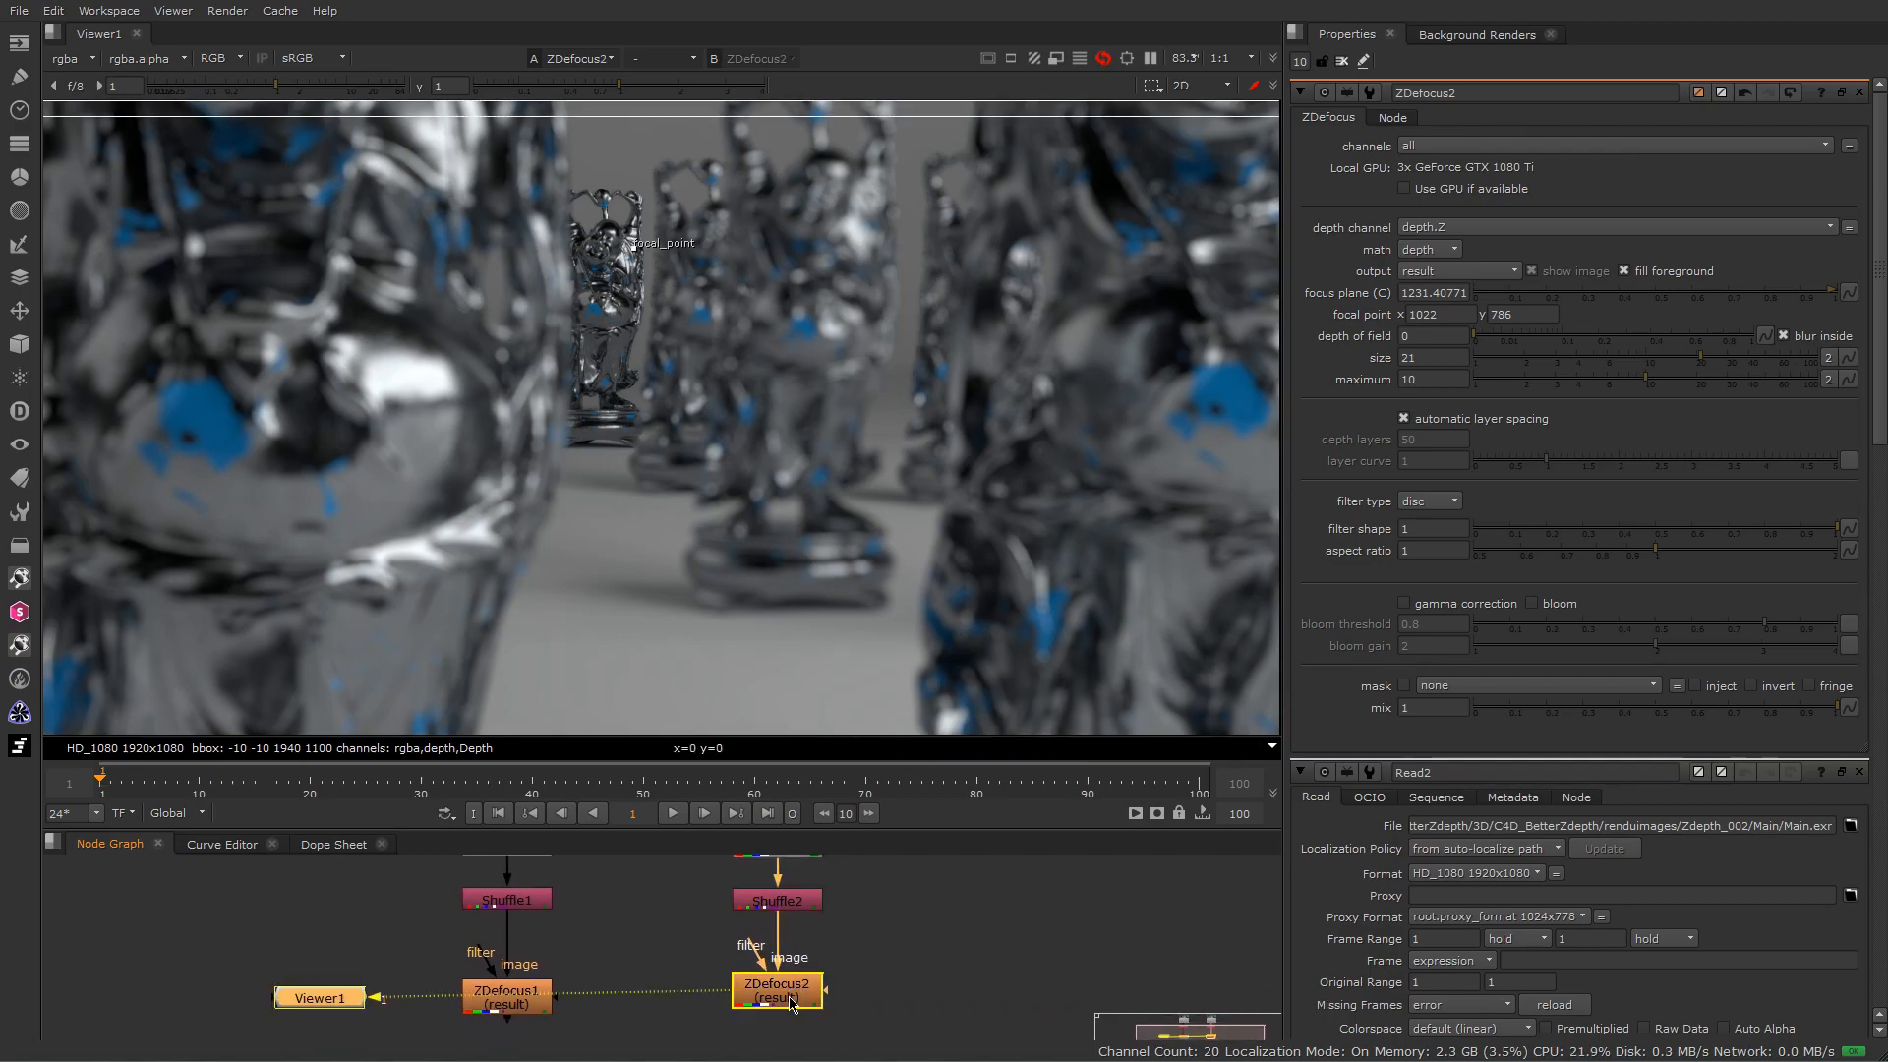
left_click(1404, 188)
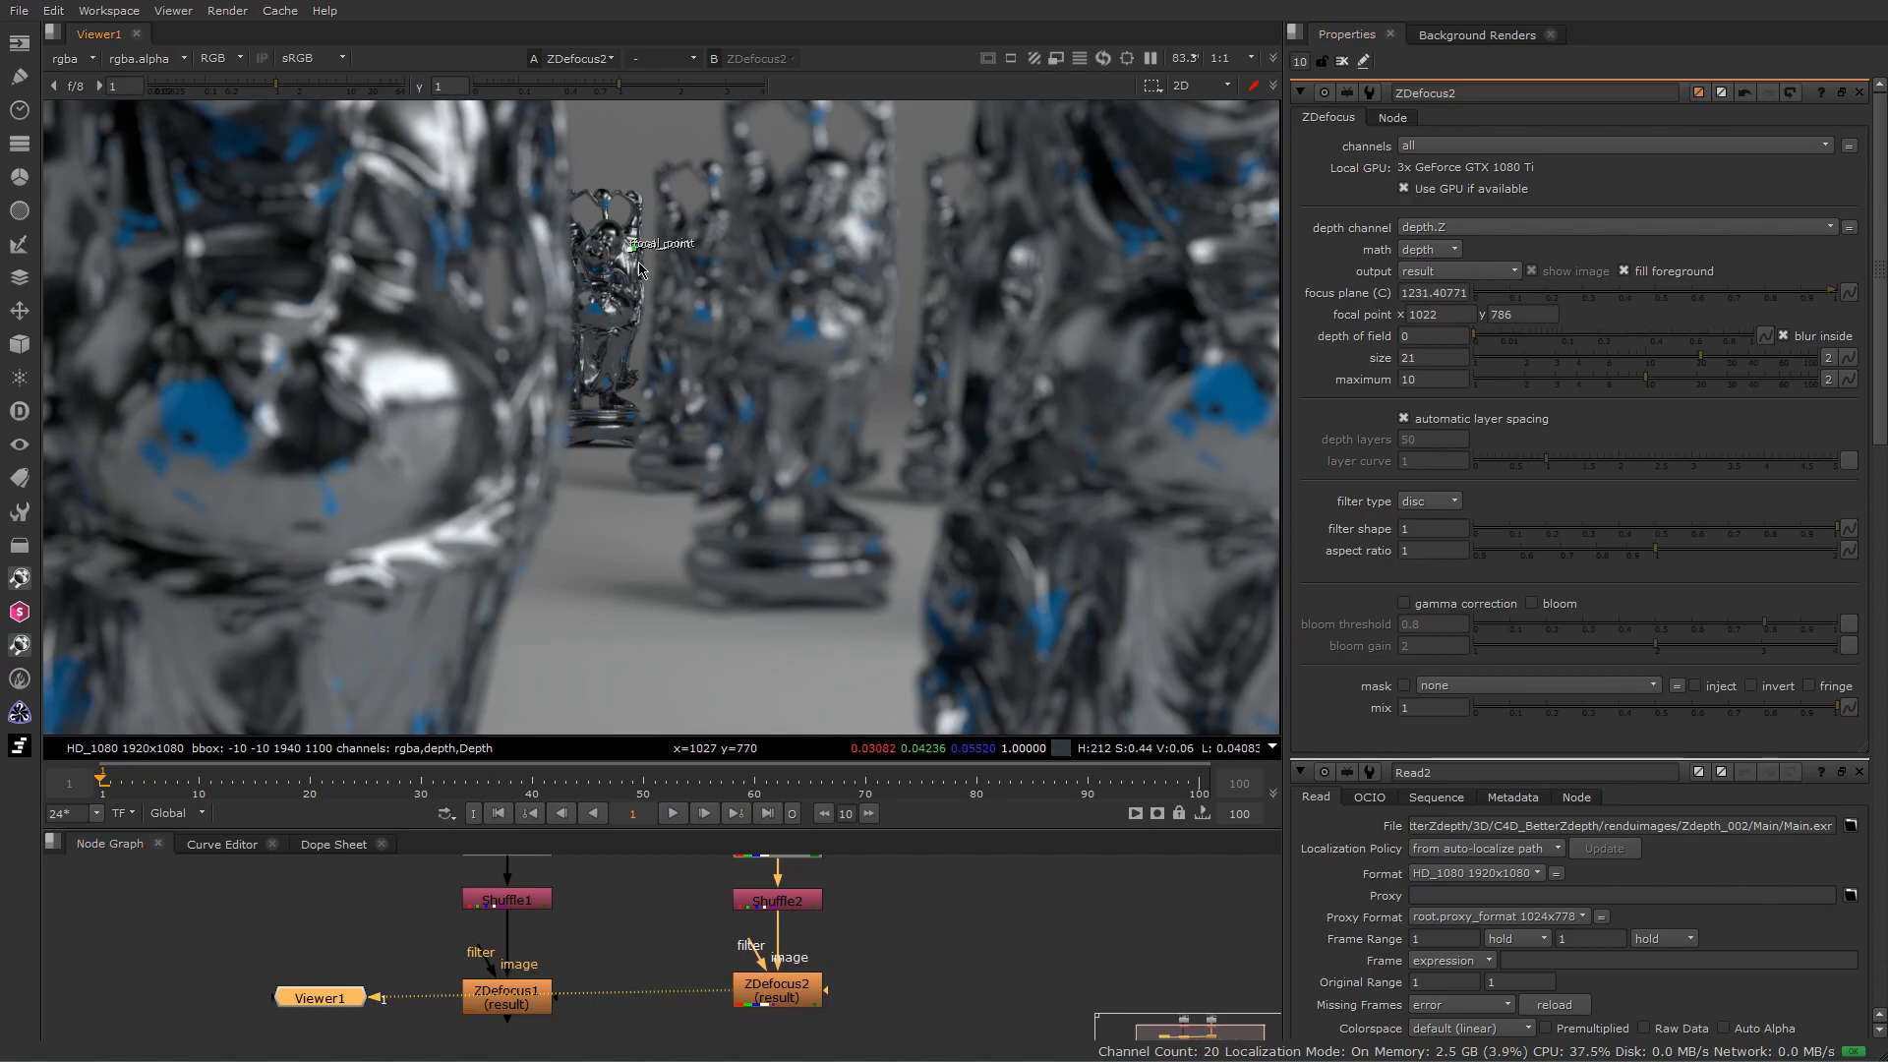
- Clear all open node properties, reopen ZDefocus2, and move its focal point on the rear statue to about x 1024, y 781
left_click(1342, 60)
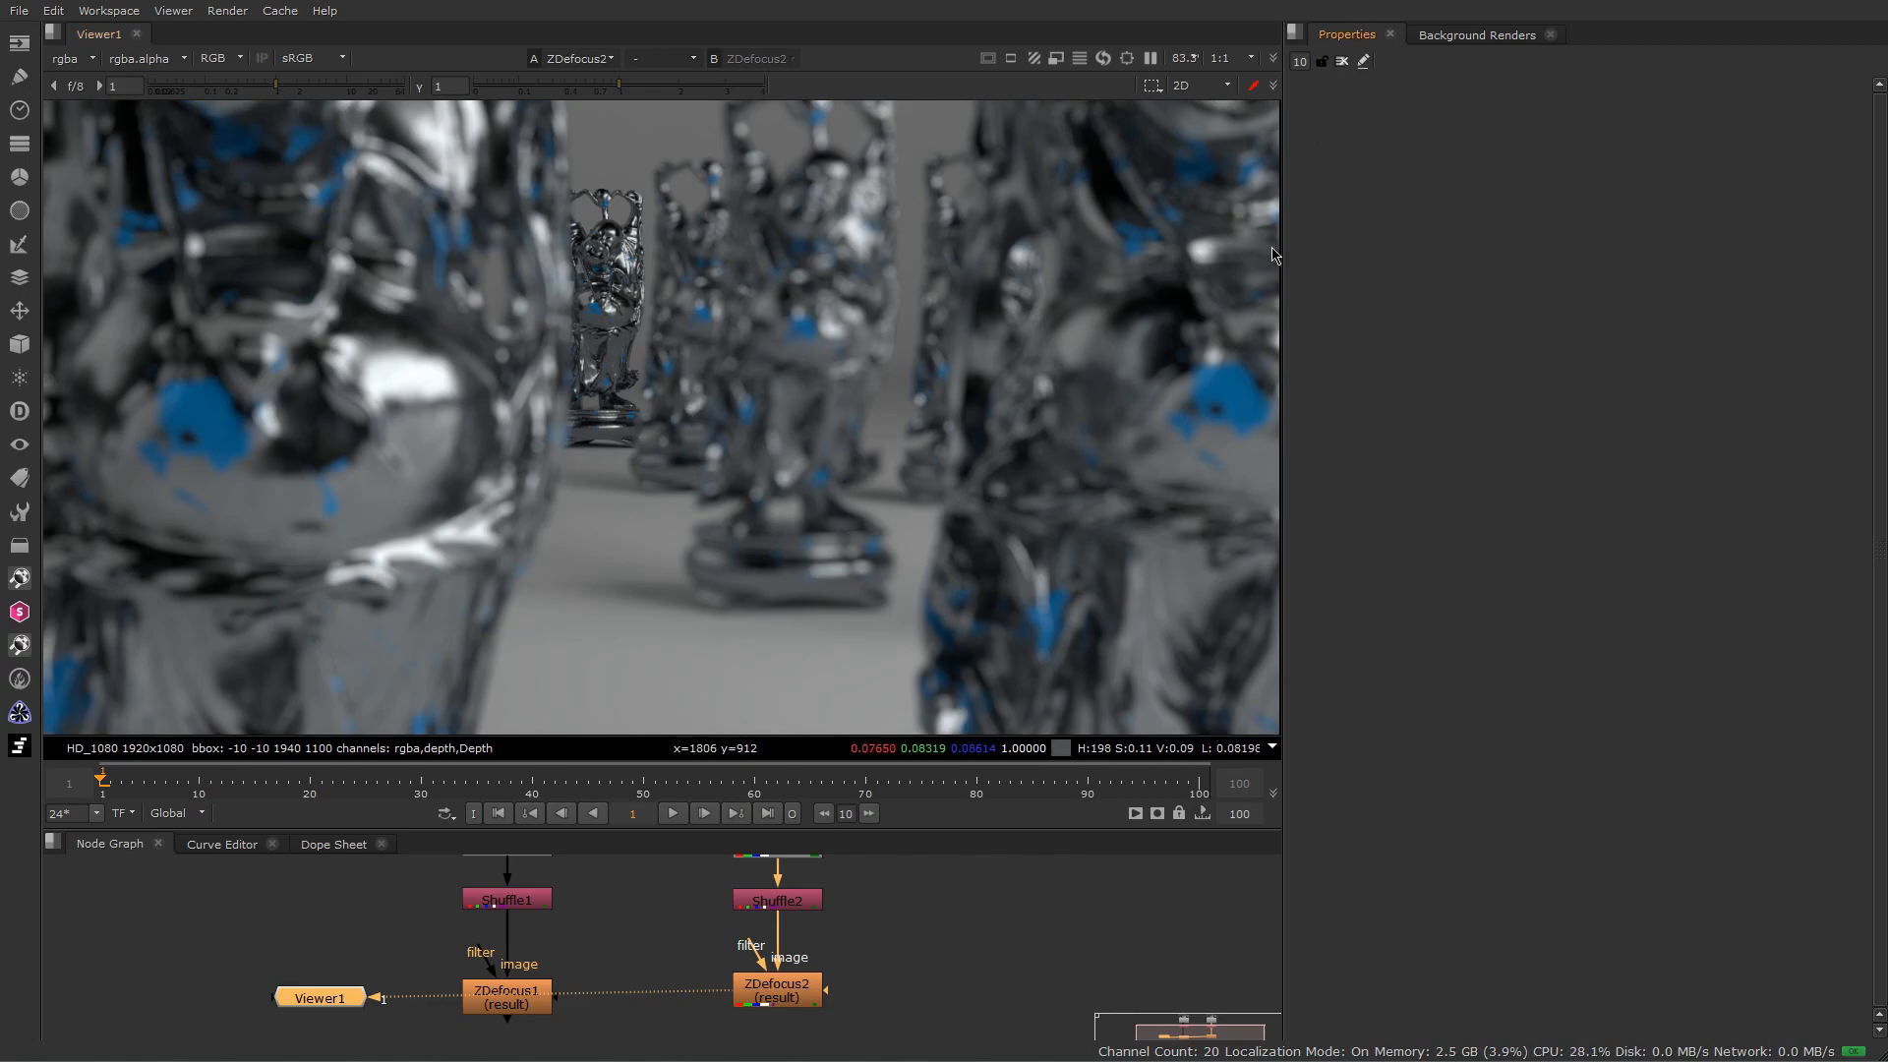
double_click(777, 991)
left_click_drag(641, 255, 643, 258)
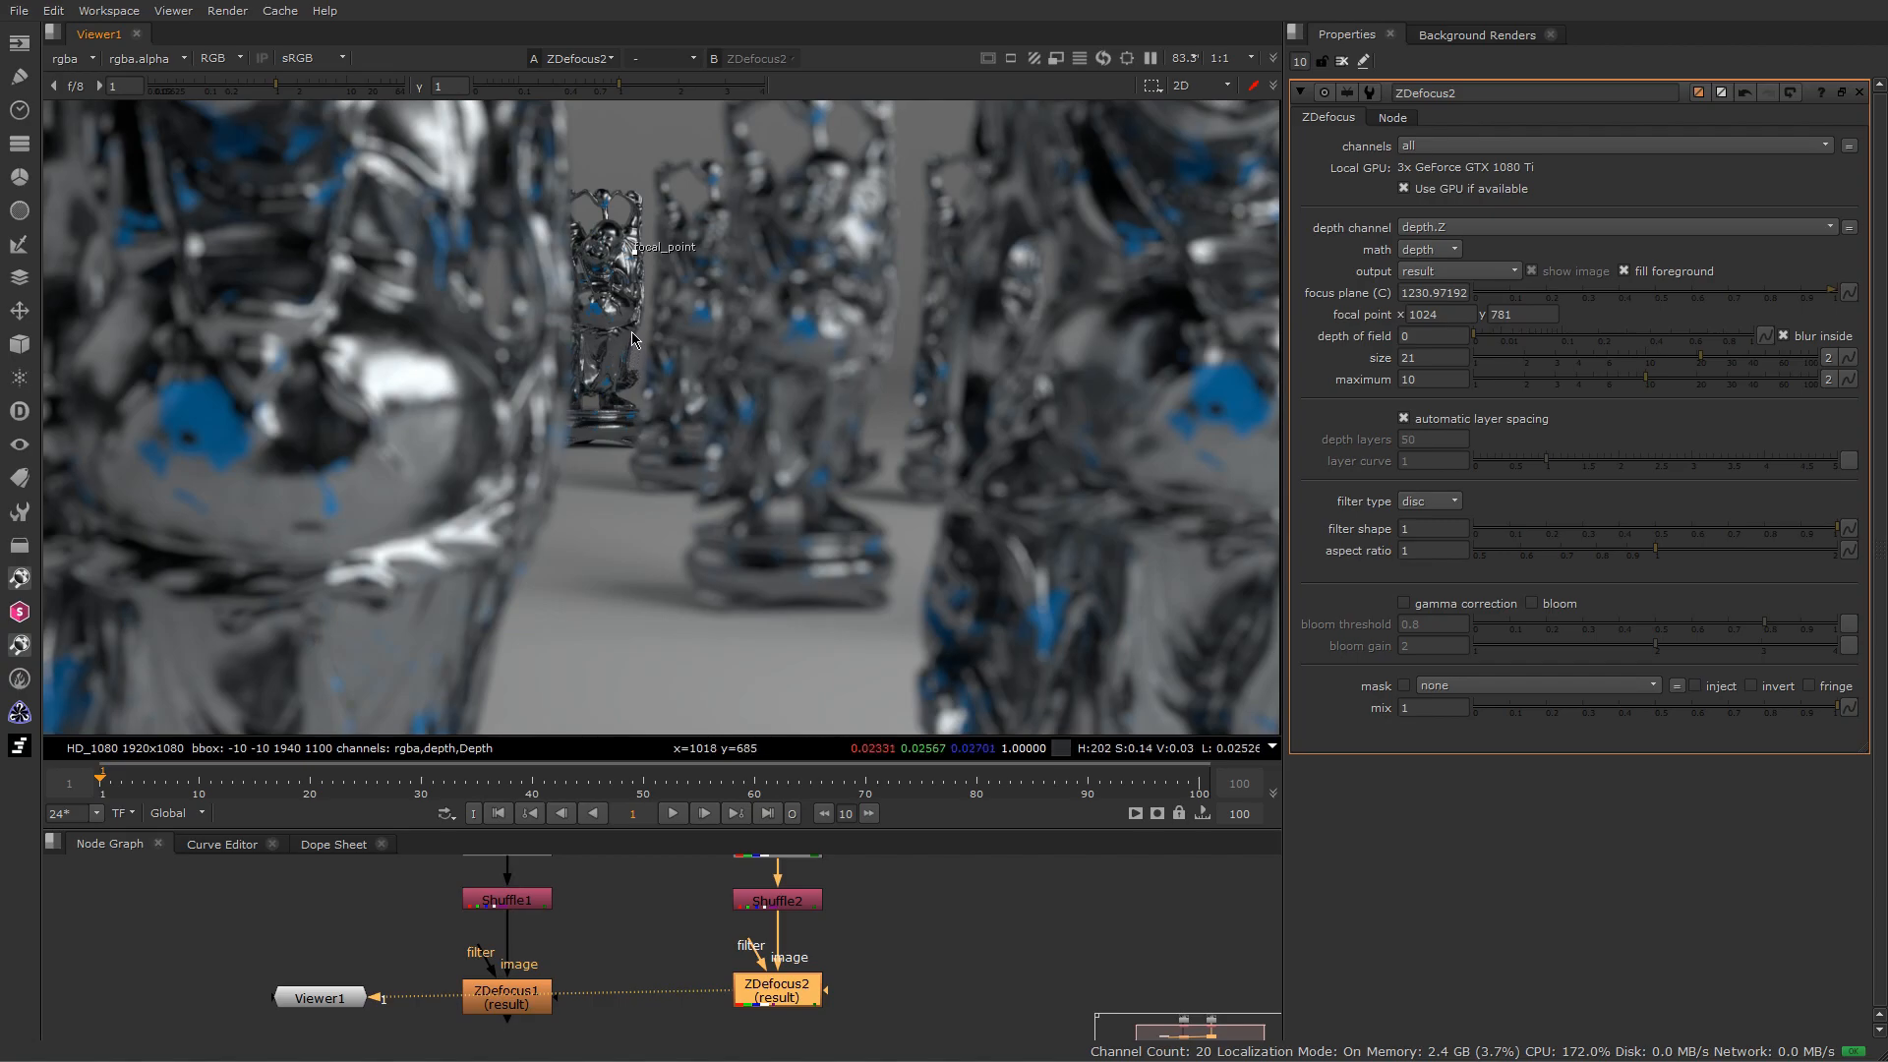
- Compare the rear statue's edges and the blurred statues around it between the ZDefocus2 and ZDefocus1 results
scroll(631, 341, "up", 5)
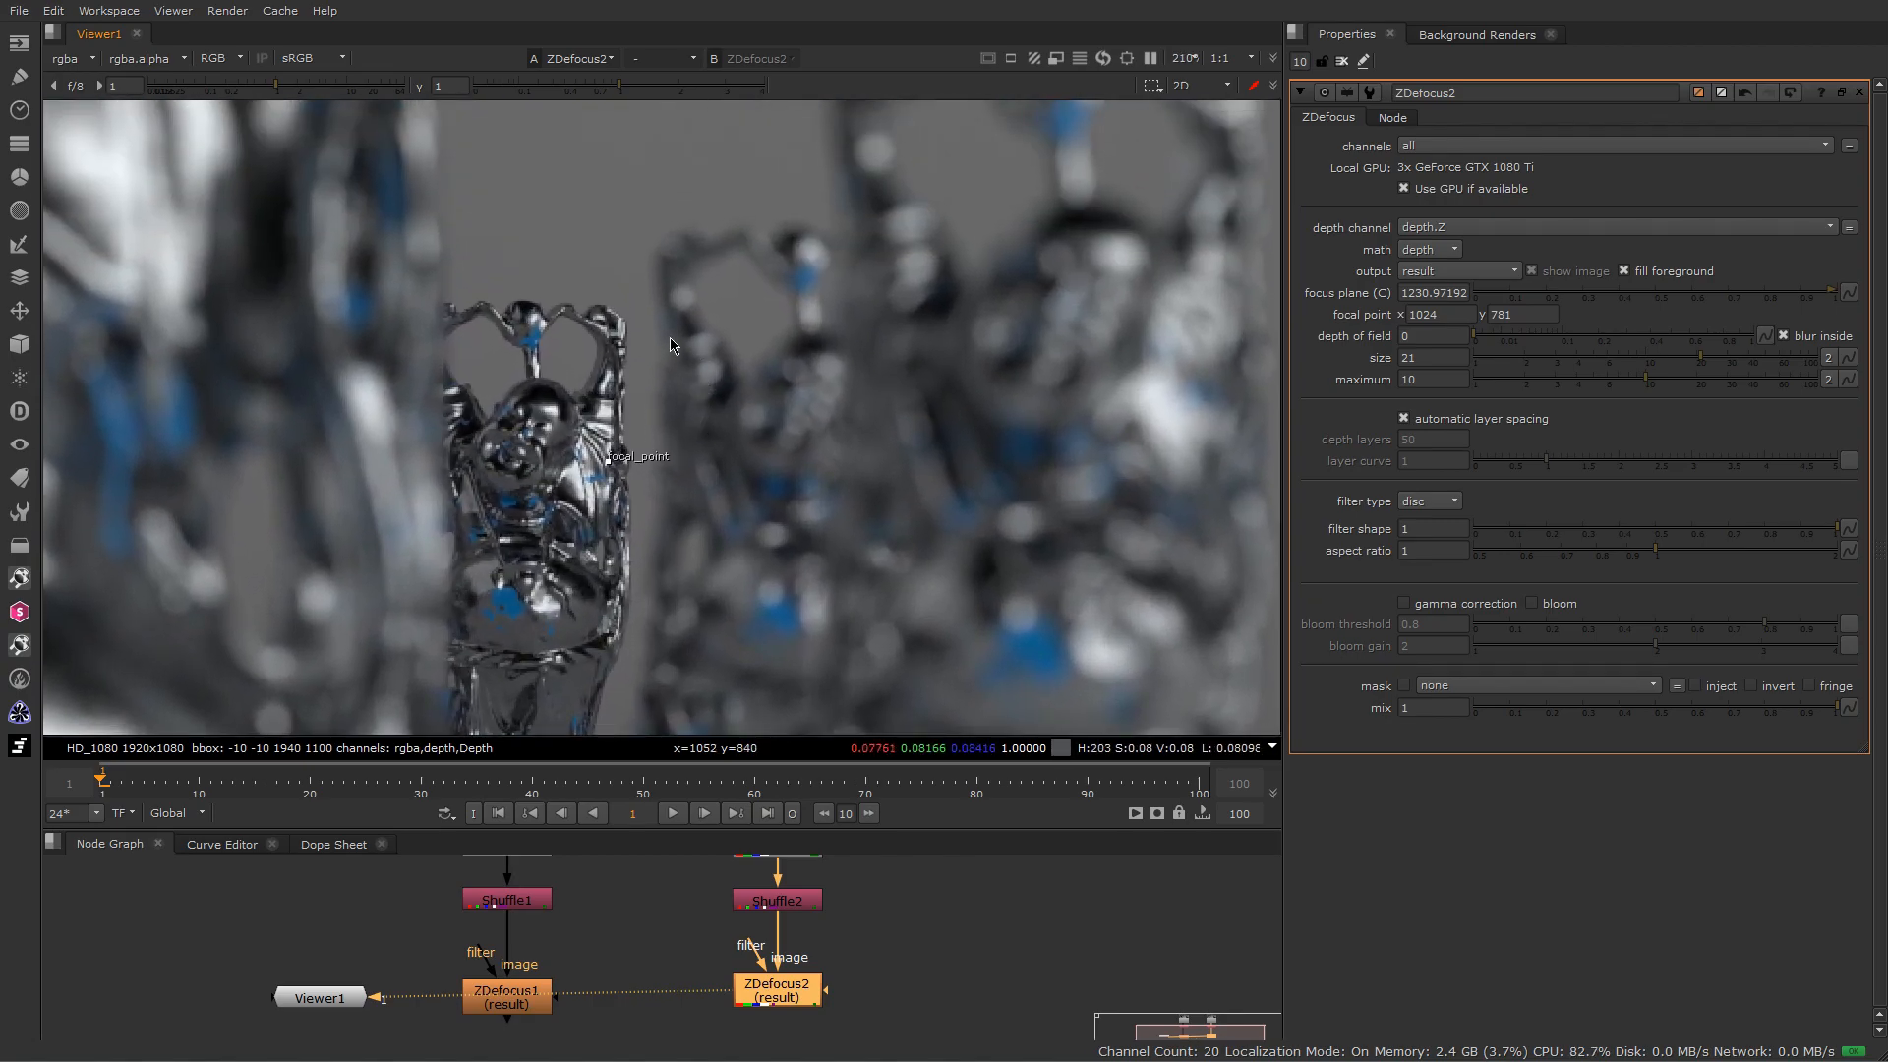
scroll(669, 348, "up", 3)
middle_click_drag(700, 320, 701, 291)
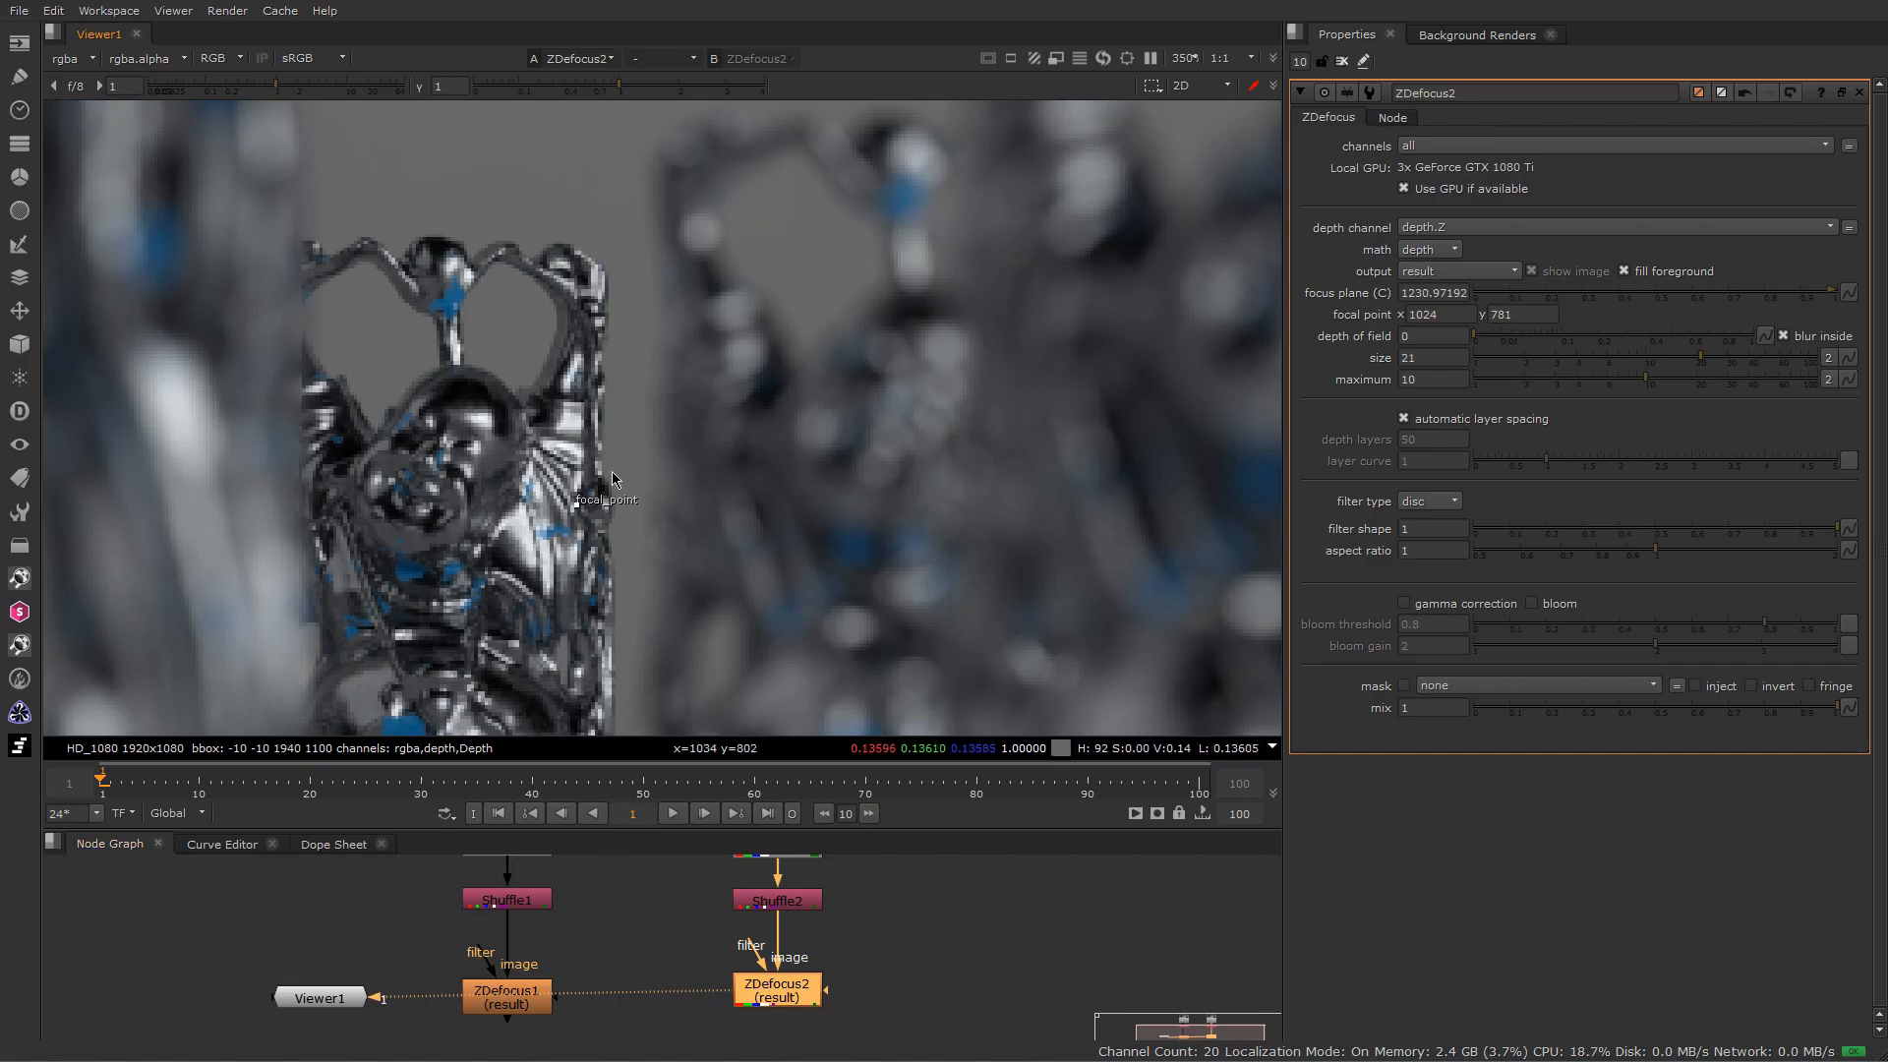
left_click(569, 960)
left_click(522, 1010)
key("1")
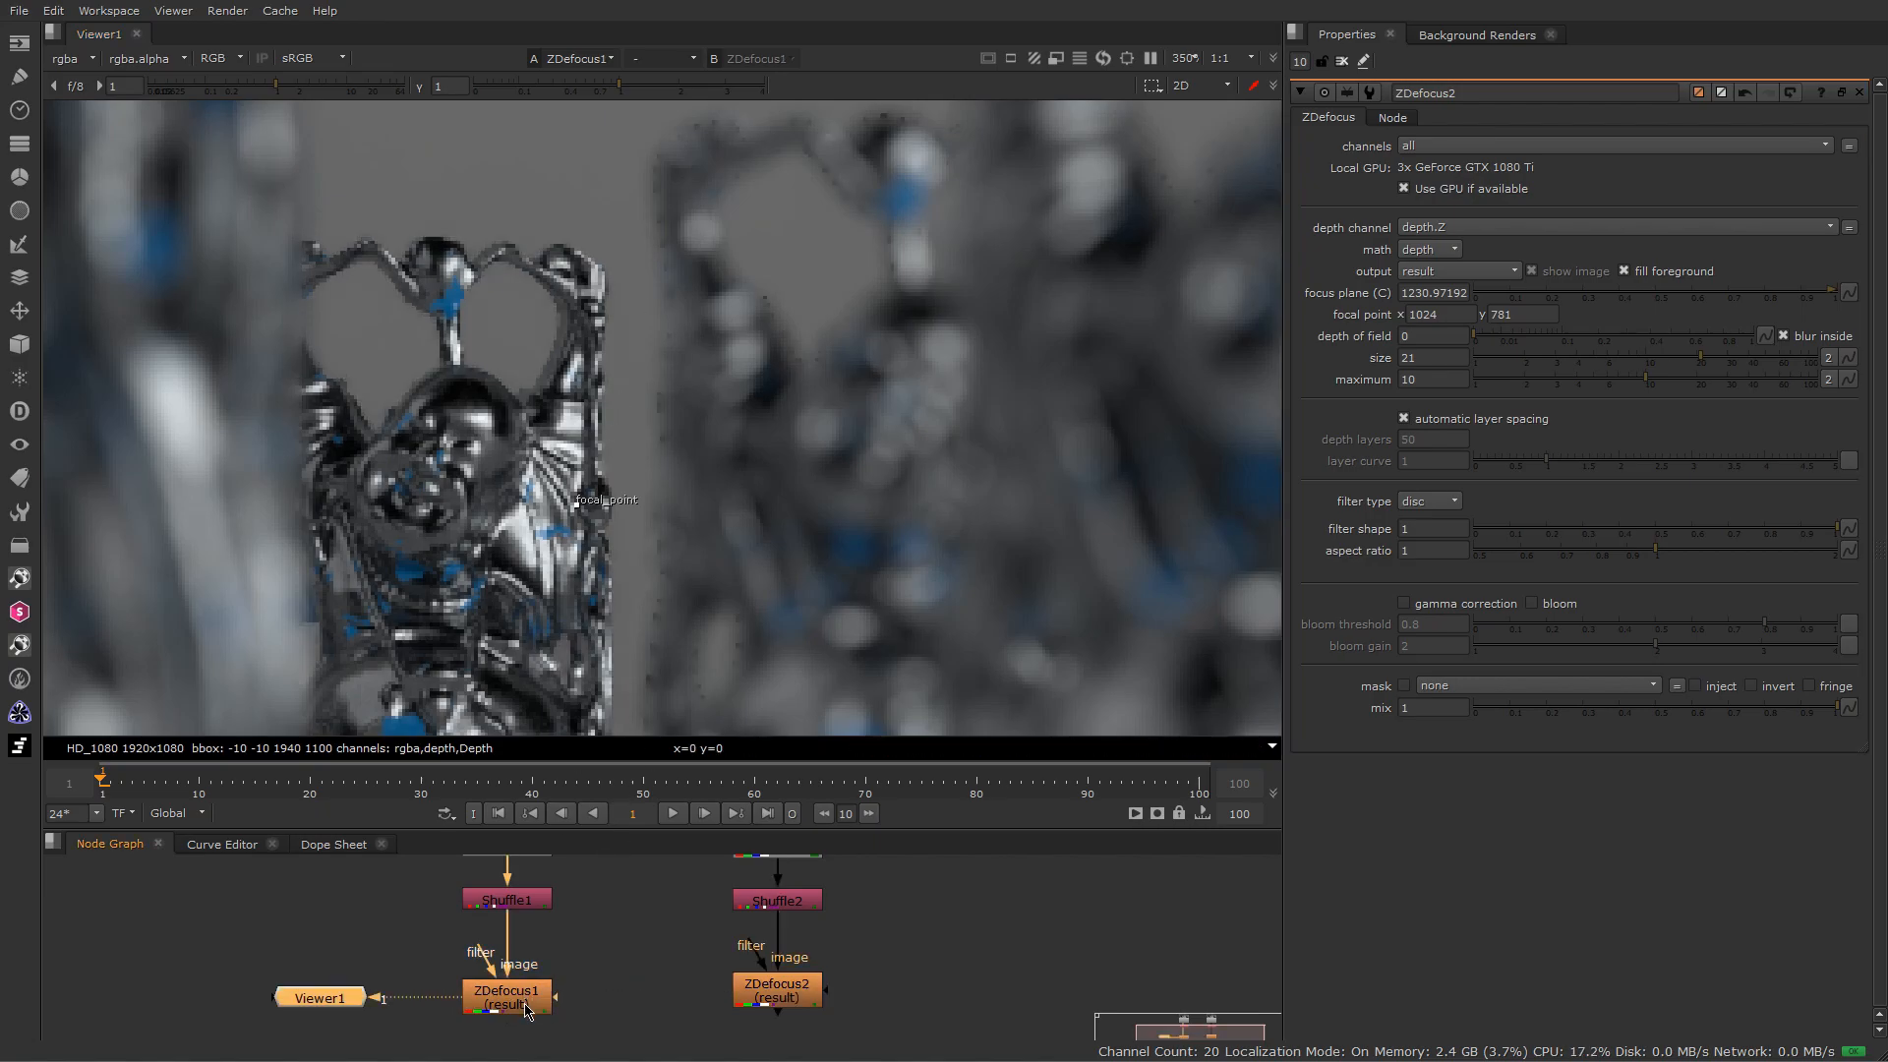
- Set the viewer to compare ZDefocus2 as A and ZDefocus1 as B in under mode, and place the wipe handle on the rear statue
left_click(769, 1016)
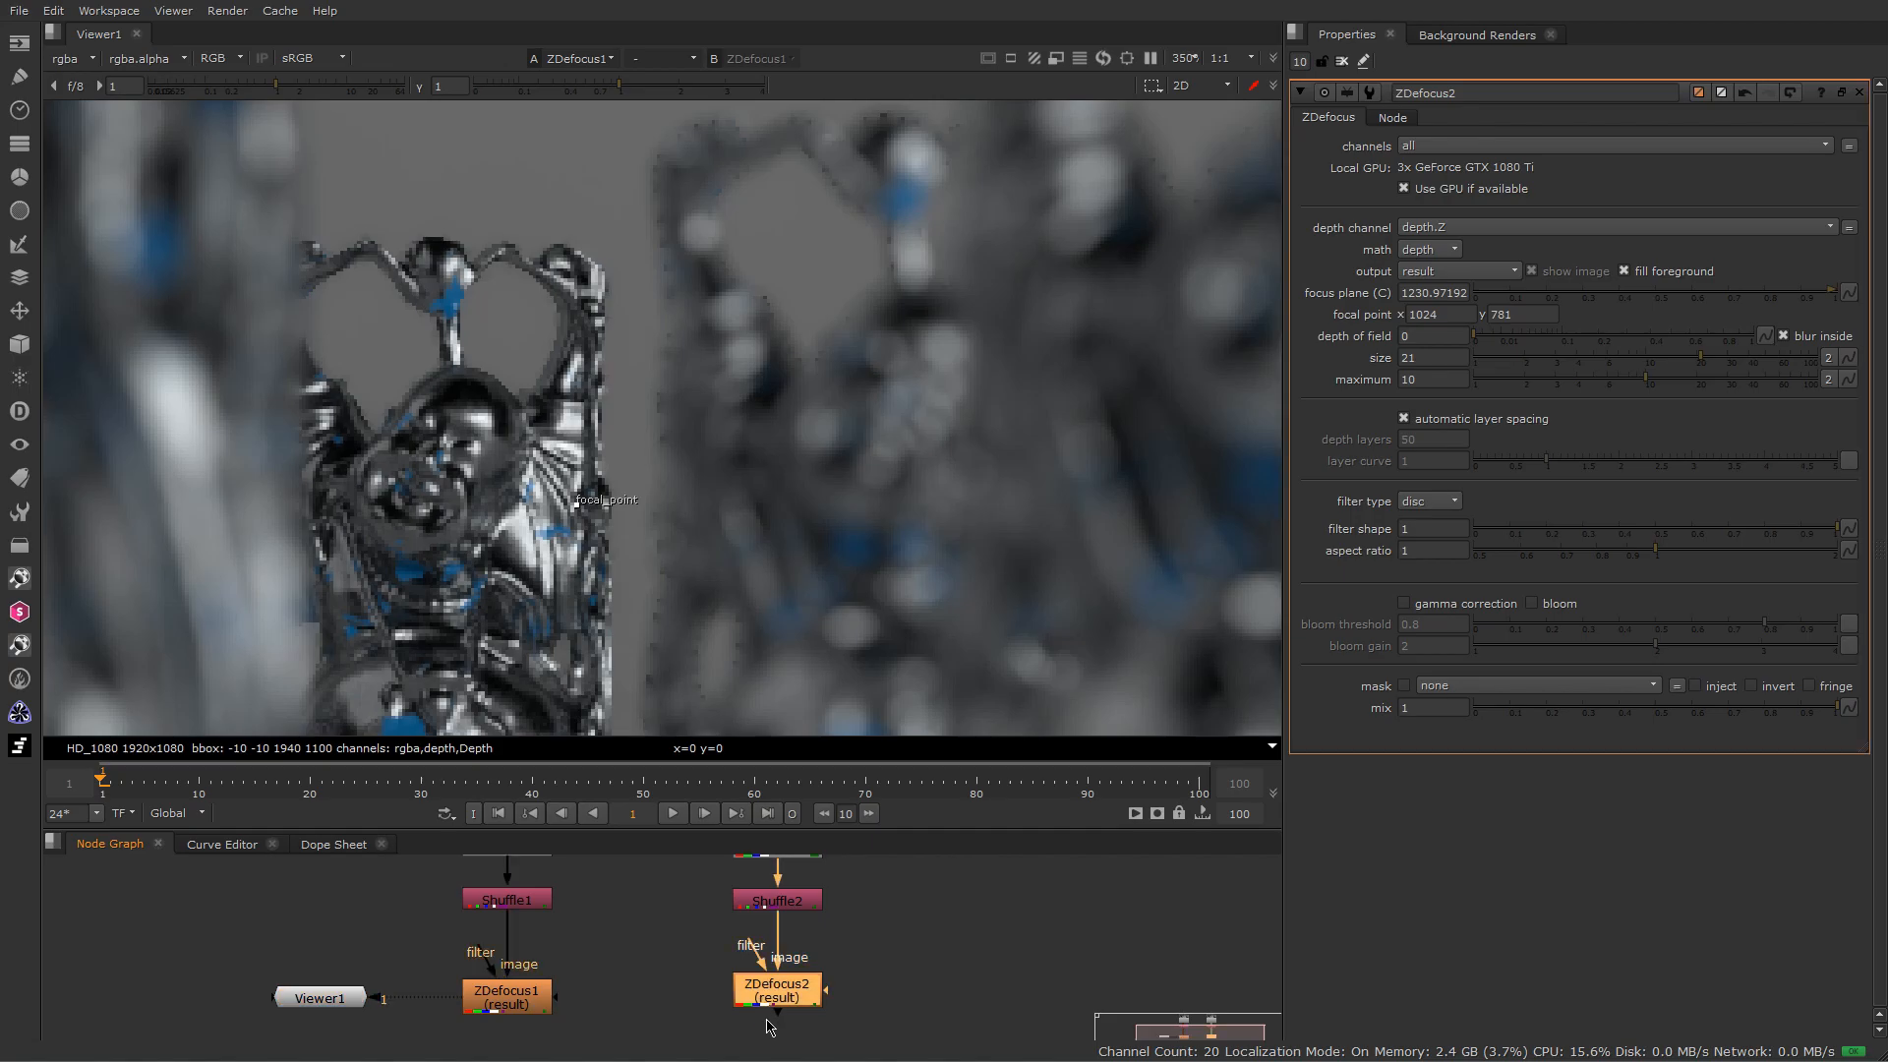
key("2")
left_click(709, 62)
left_click(691, 108)
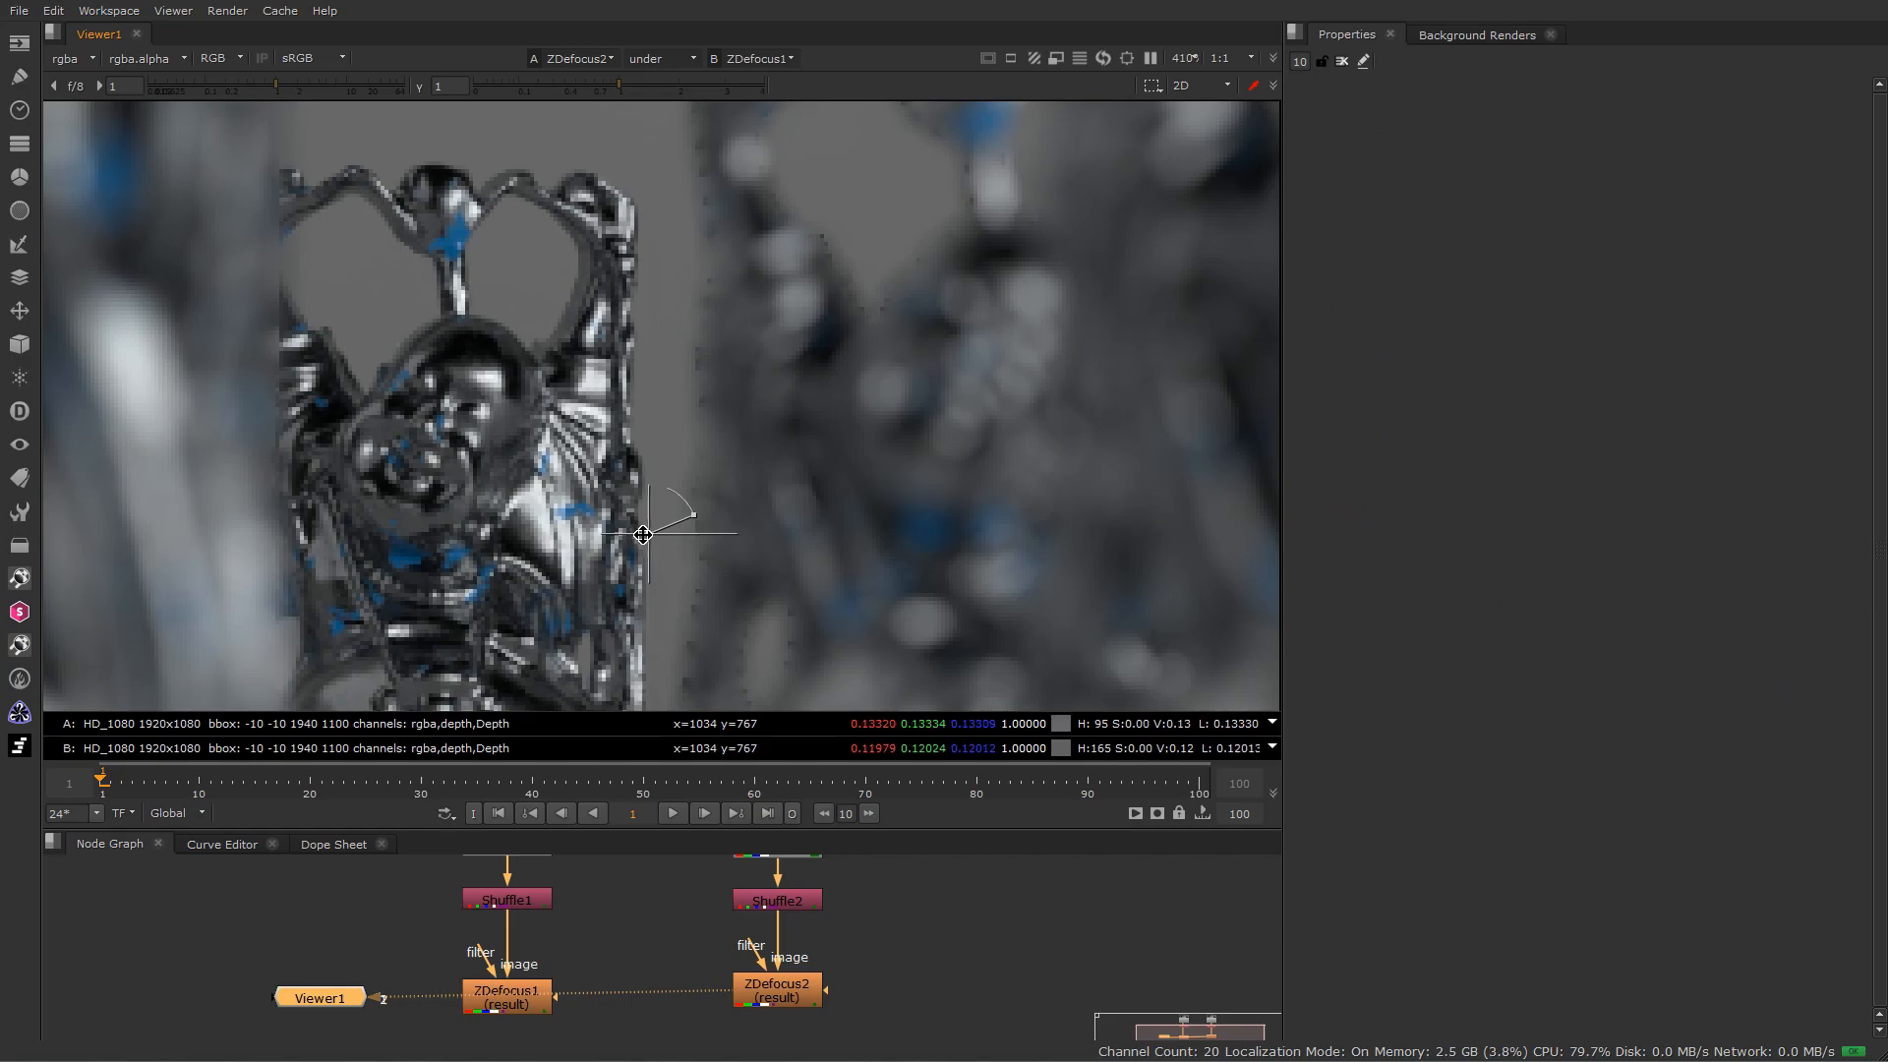
left_click_drag(646, 534, 481, 491)
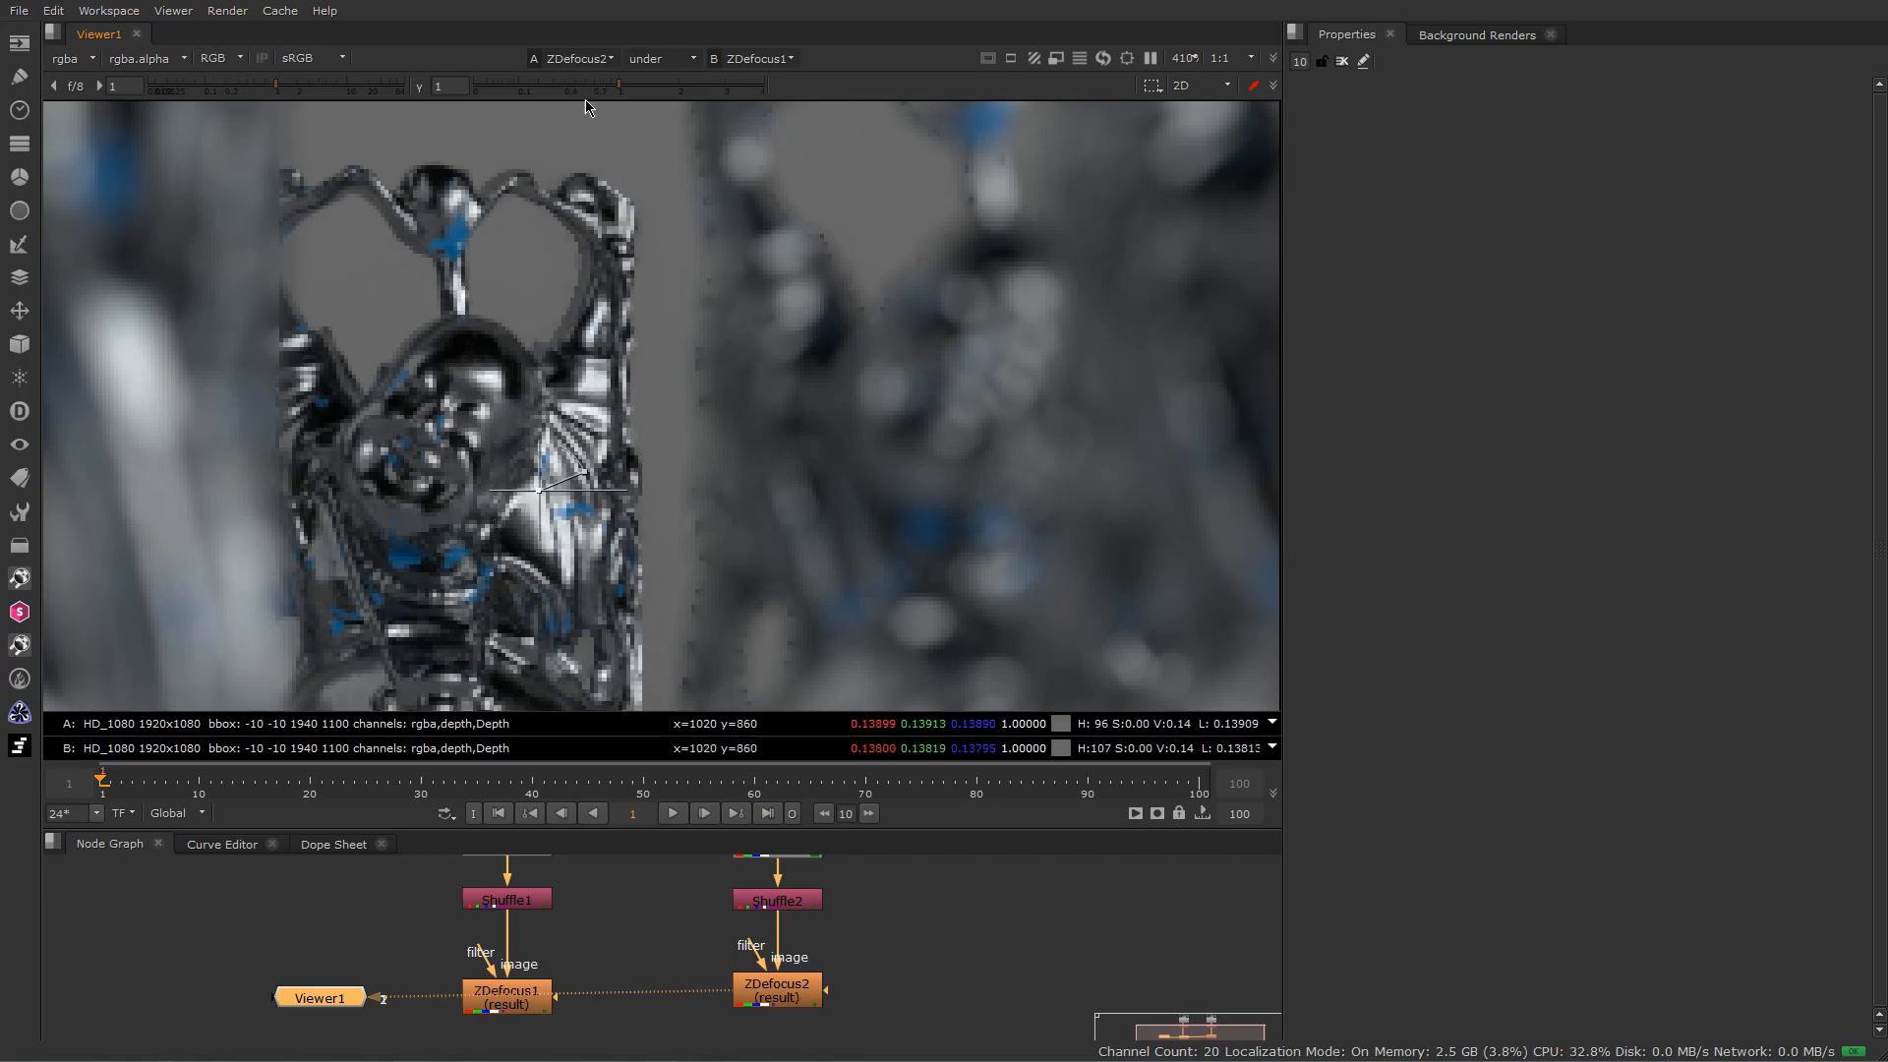
- Swap the viewer comparison to ZDefocus1 as A and ZDefocus2 as B, and reposition the wipe handle on the rear statue
left_click(578, 58)
left_click(582, 89)
left_click(772, 59)
left_click(777, 79)
left_click_drag(547, 492, 531, 433)
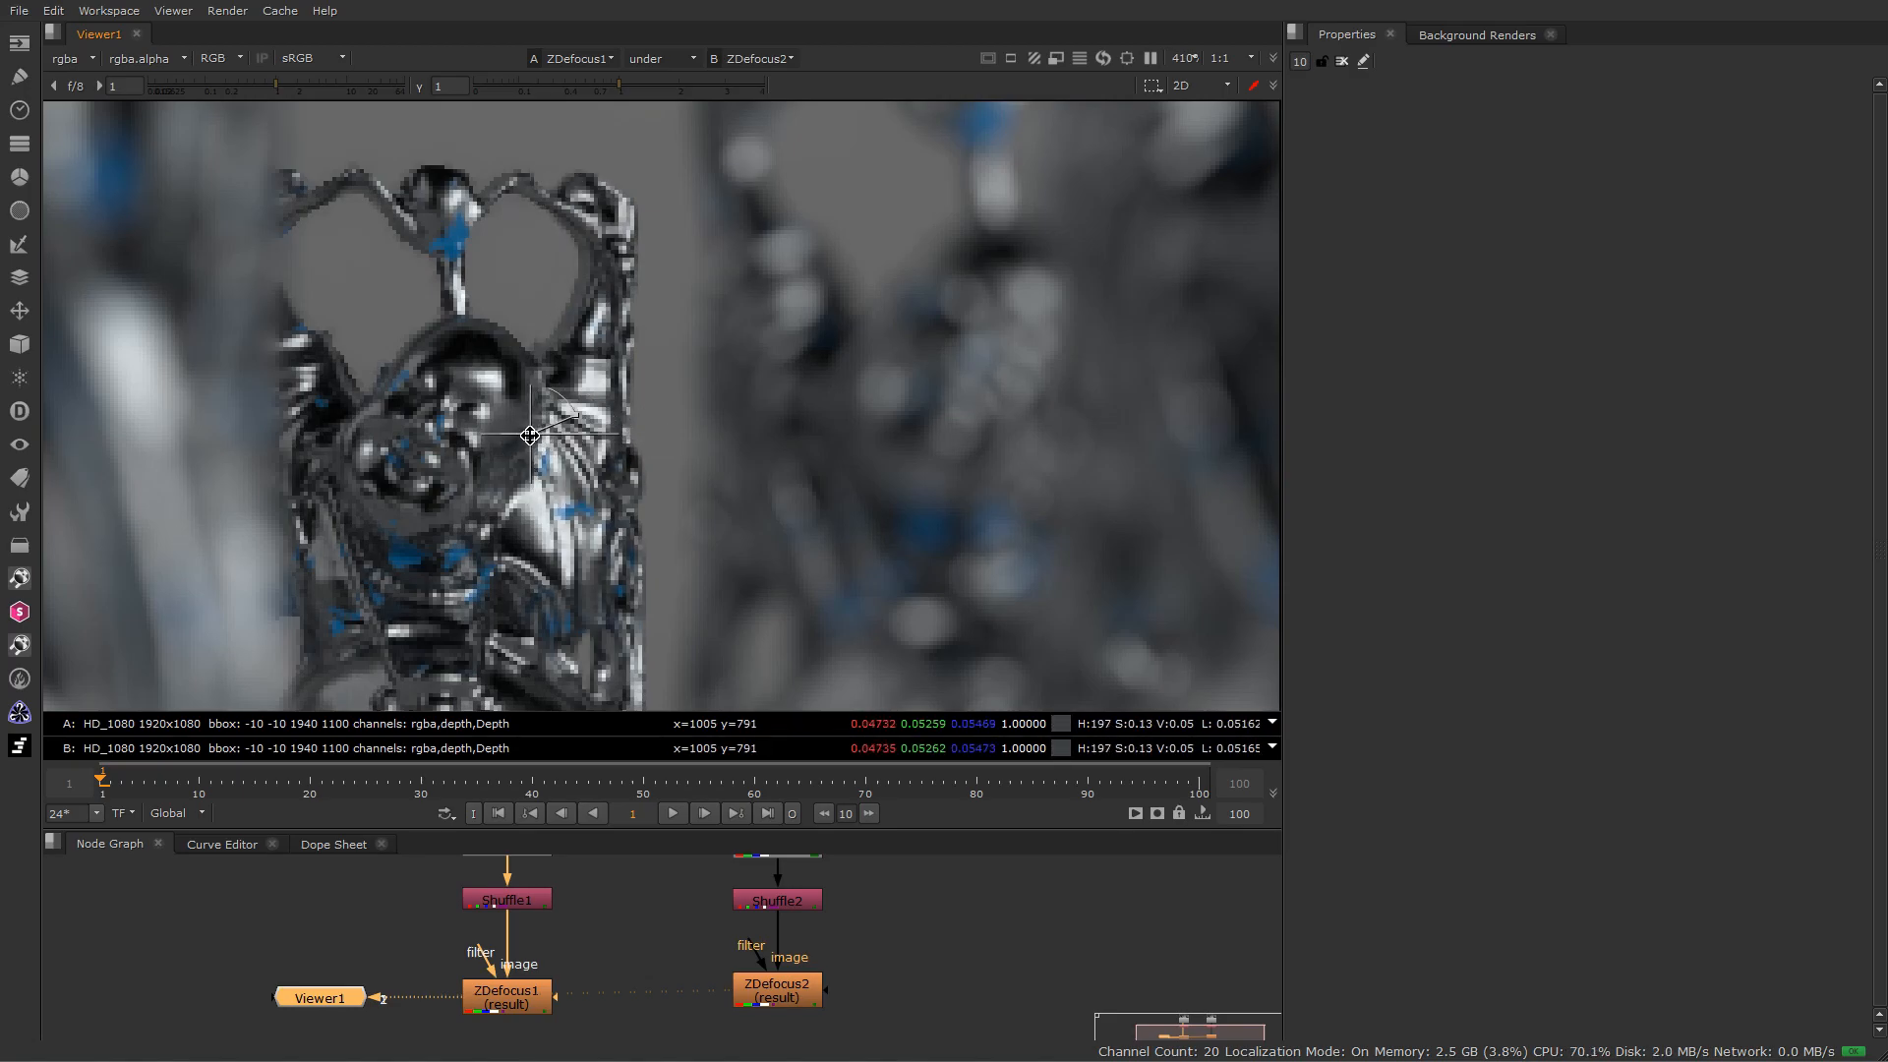
- Compare the two defocus results by shifting the wipe across the rear statue, and examine the whole frame
middle_click_drag(783, 245, 737, 400)
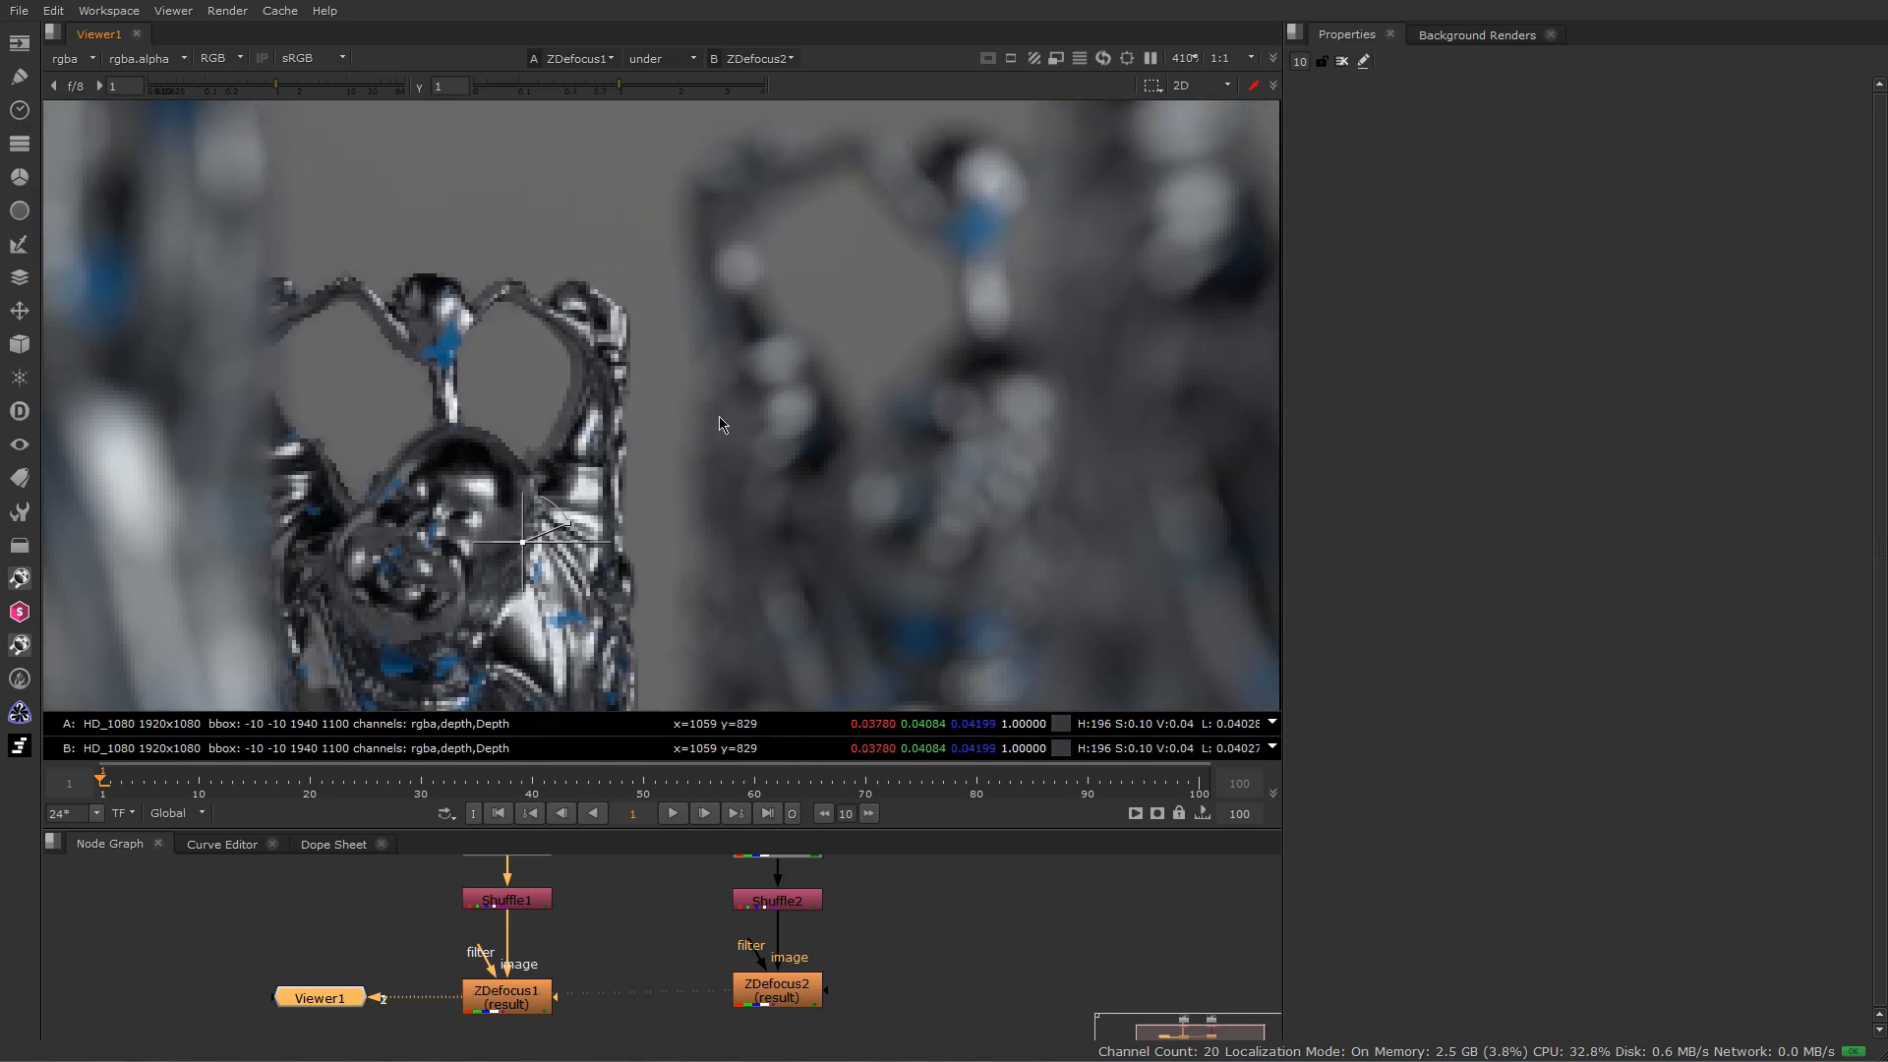
left_click_drag(536, 547, 585, 504)
scroll(821, 432, "down", 8)
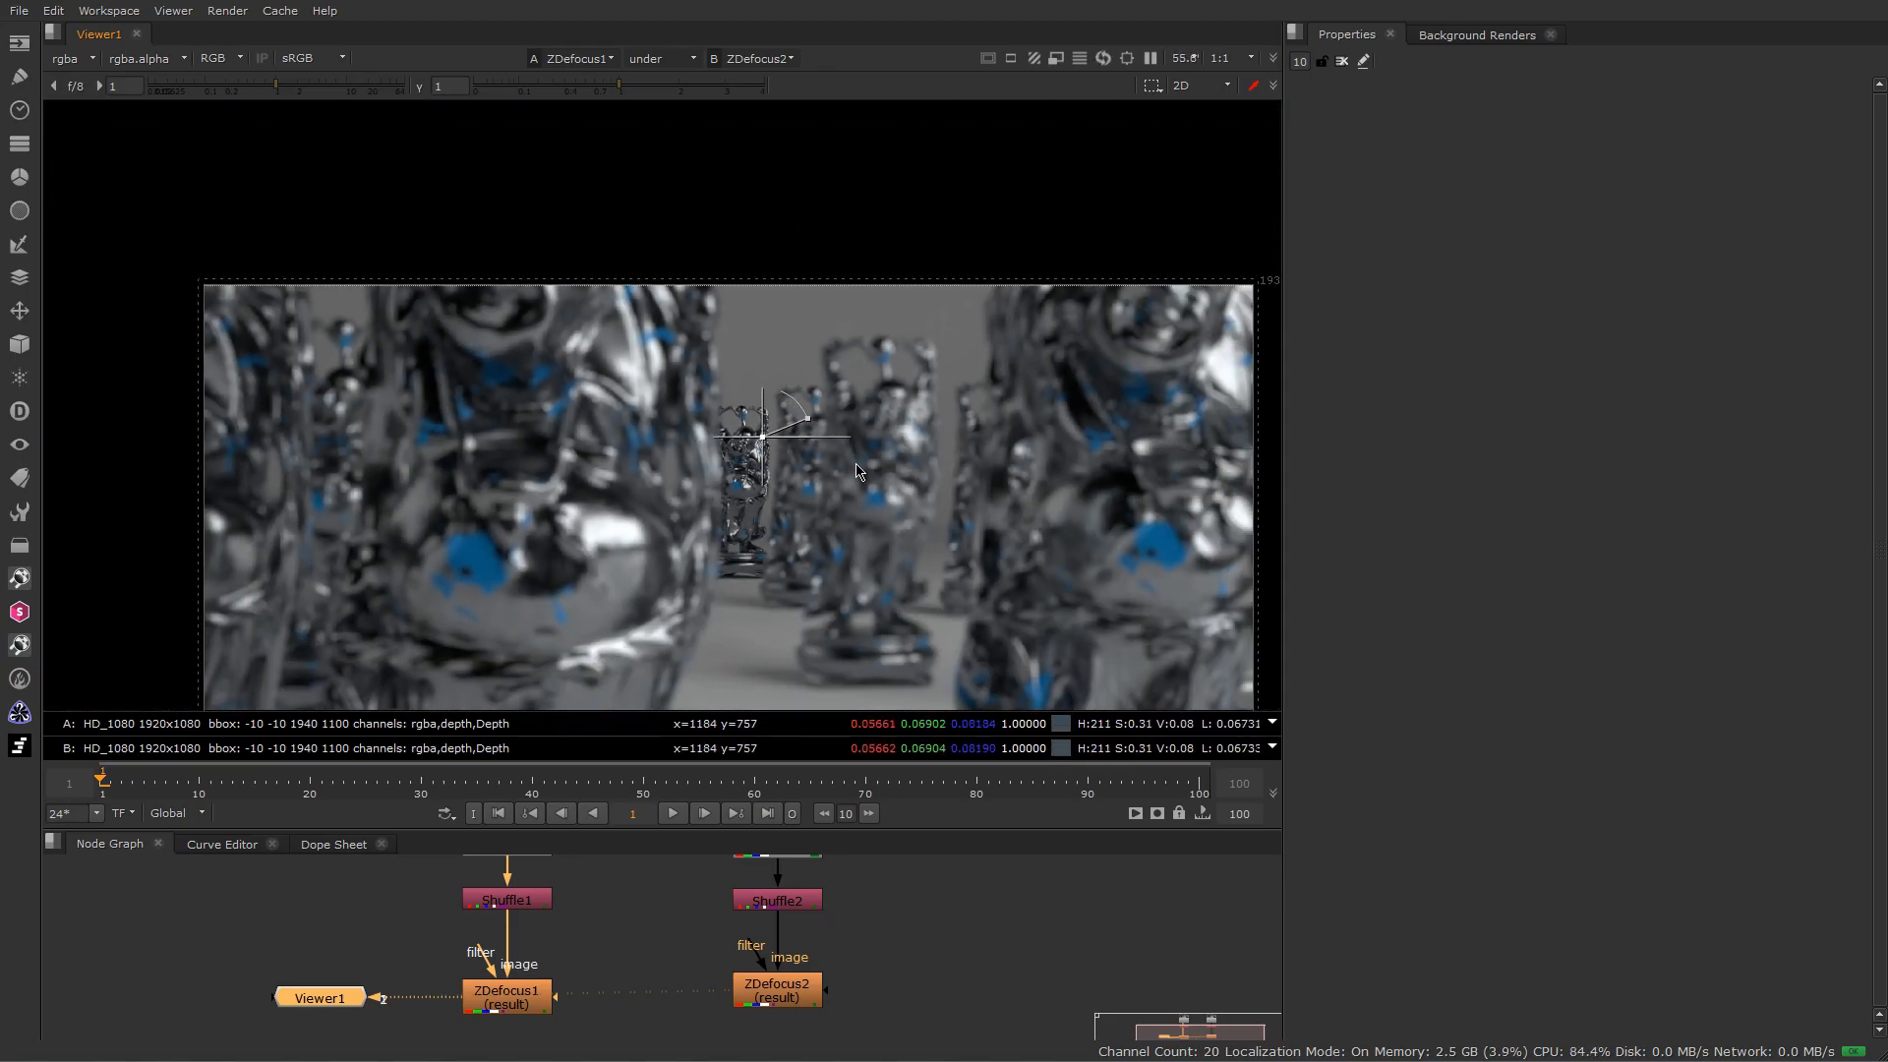